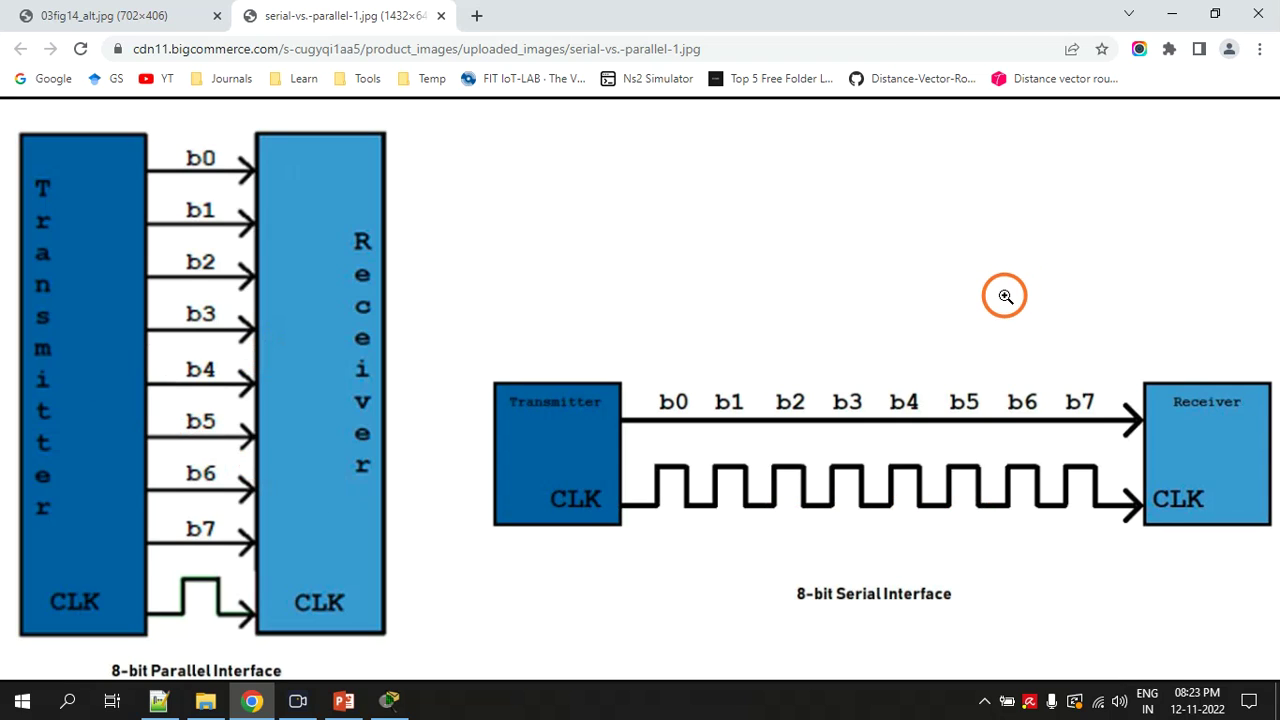
Step: Tick bits b0 to b4 on the serial interface diagram and draw arrows from b0, b1 and b2 to their clock pulses
click(1213, 213)
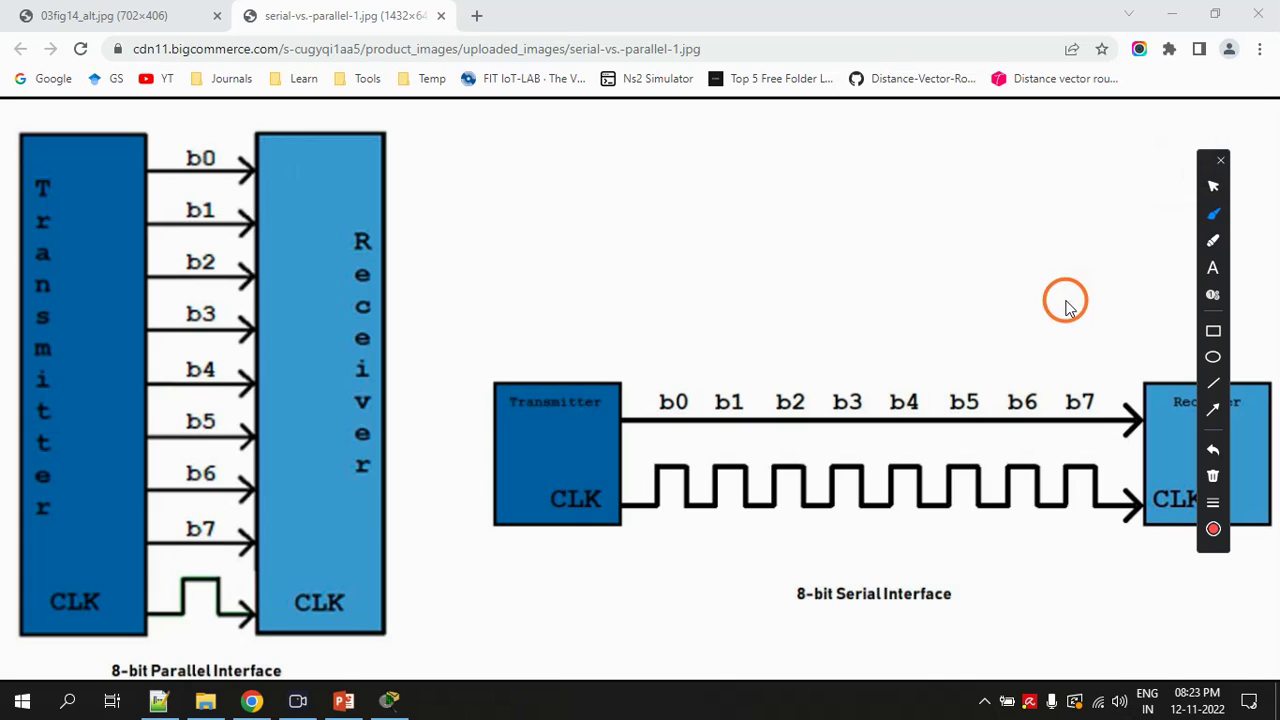
mouse_move(1210, 160)
mouse_down()
mouse_move(1258, 97)
mouse_move(1250, 23)
mouse_up()
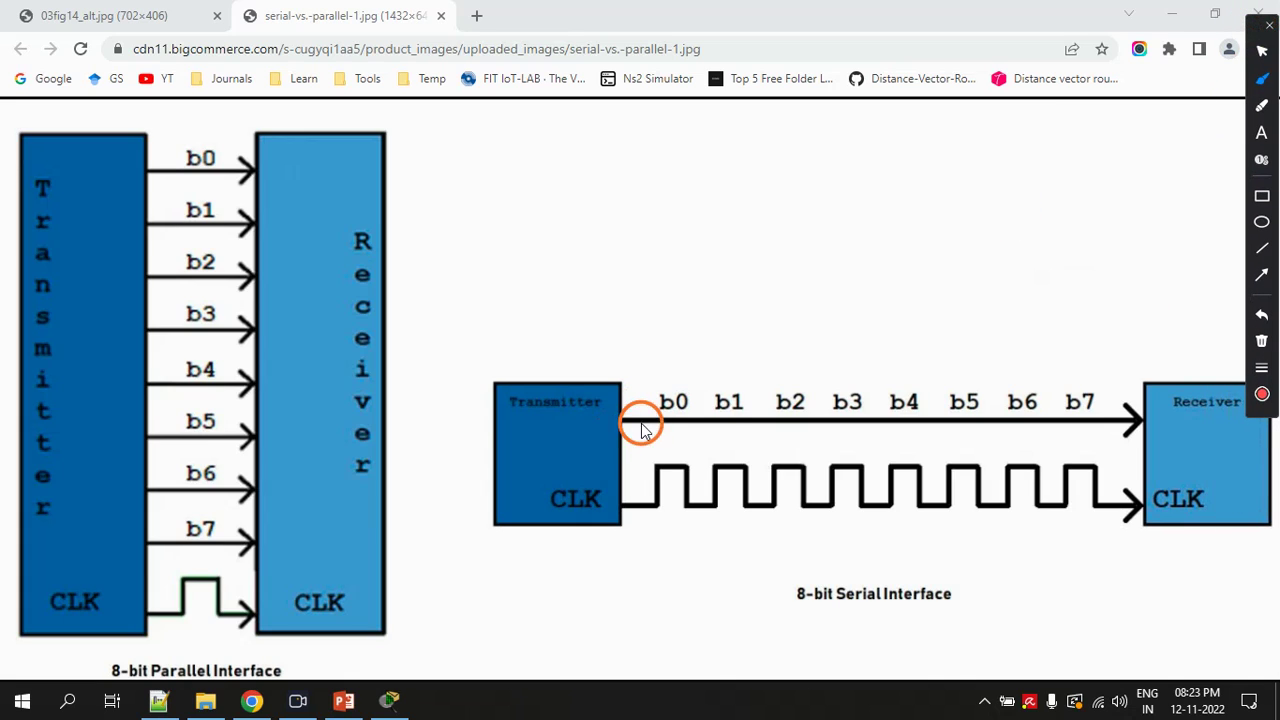
mouse_move(678, 376)
mouse_down()
mouse_move(703, 356)
mouse_move(733, 378)
mouse_move(752, 348)
mouse_move(791, 380)
mouse_move(812, 348)
mouse_move(851, 390)
mouse_move(882, 345)
mouse_move(920, 358)
mouse_up()
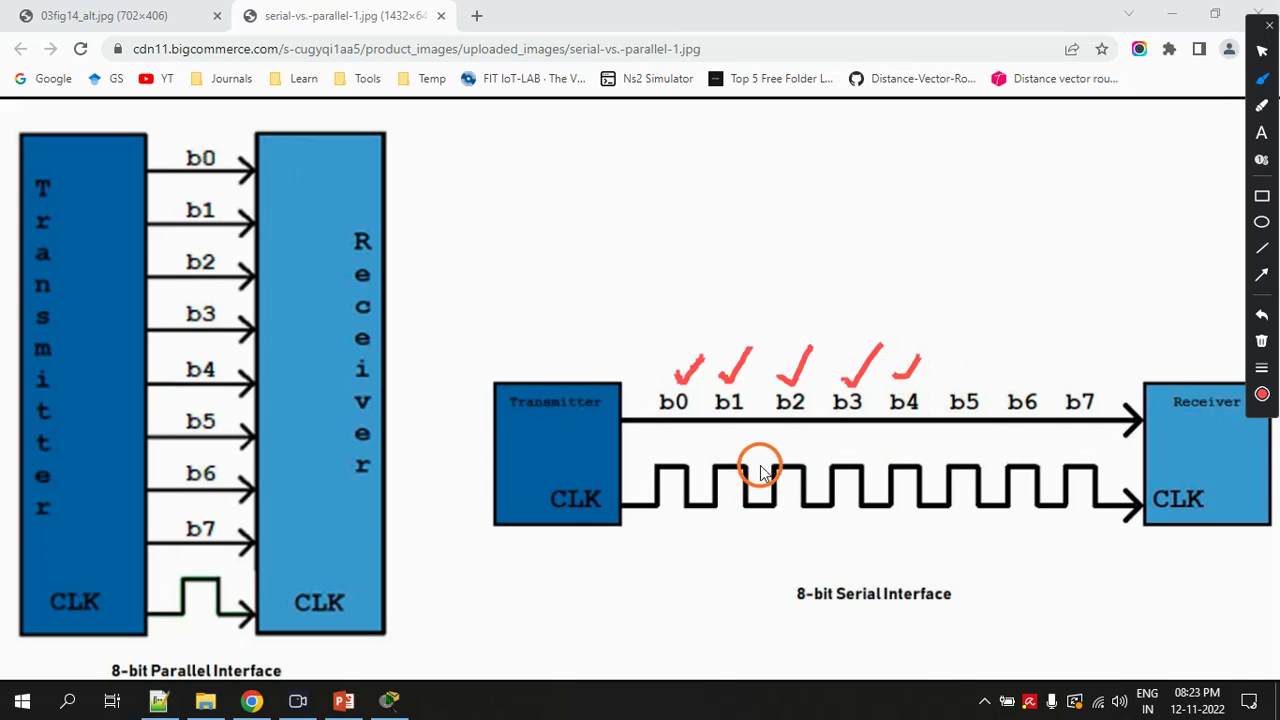
mouse_move(678, 420)
mouse_down()
mouse_move(675, 461)
mouse_move(662, 453)
mouse_move(678, 466)
mouse_move(725, 460)
mouse_up()
drag(789, 424, 791, 458)
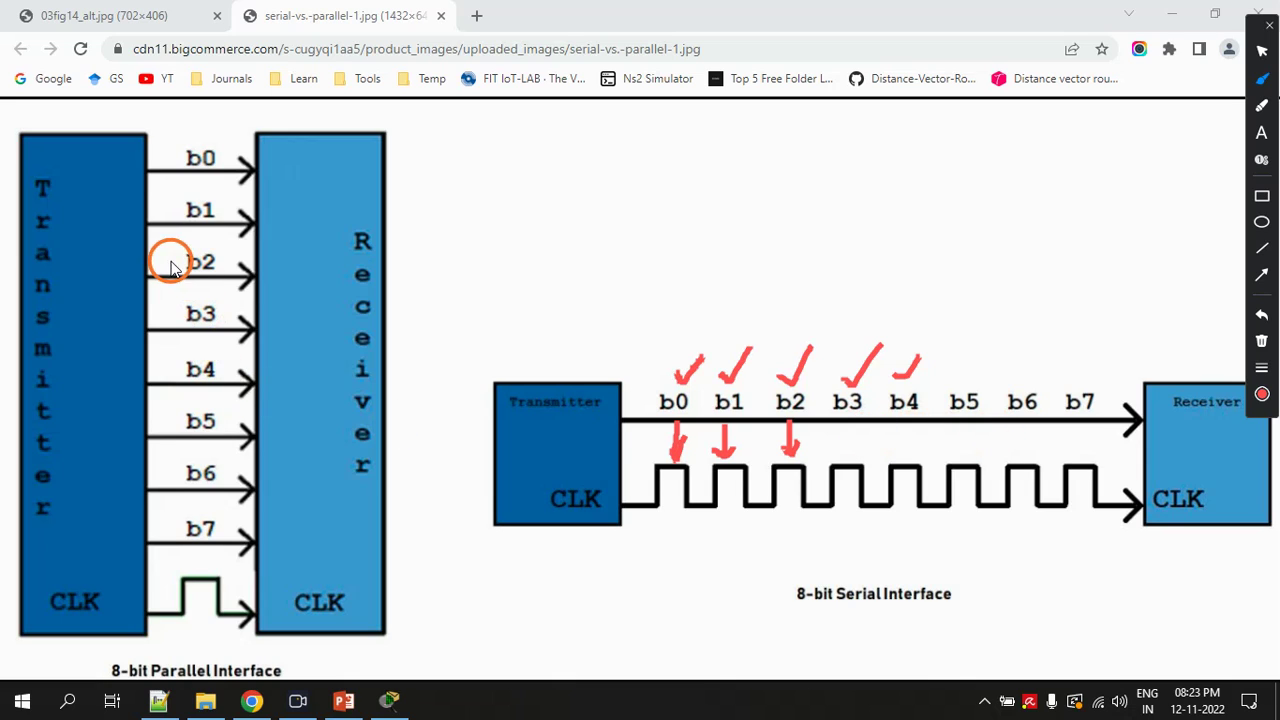
Step: Circle the parallel interface's clock pulse, draw a vertical line through bits b7 to b0, and clear all annotations
mouse_move(222, 566)
mouse_down()
mouse_move(191, 563)
mouse_move(171, 594)
mouse_move(212, 622)
mouse_move(224, 604)
mouse_move(216, 574)
mouse_move(228, 592)
mouse_up()
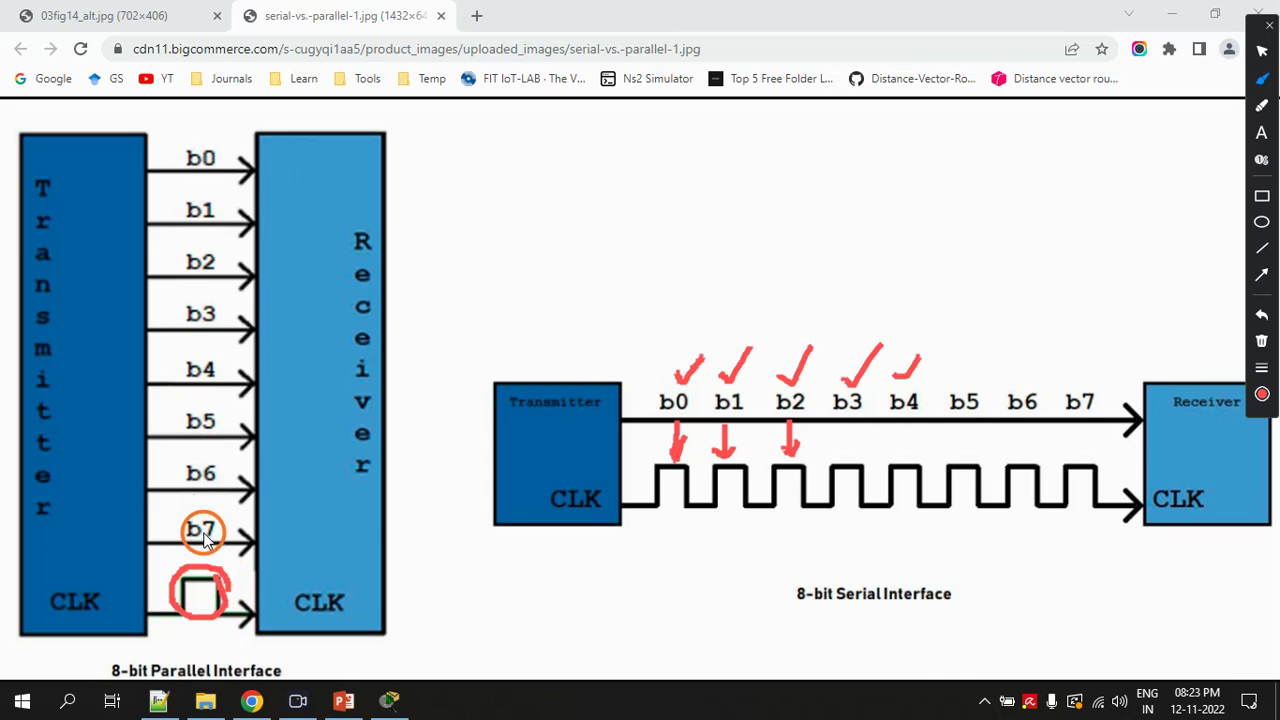
drag(203, 540, 203, 172)
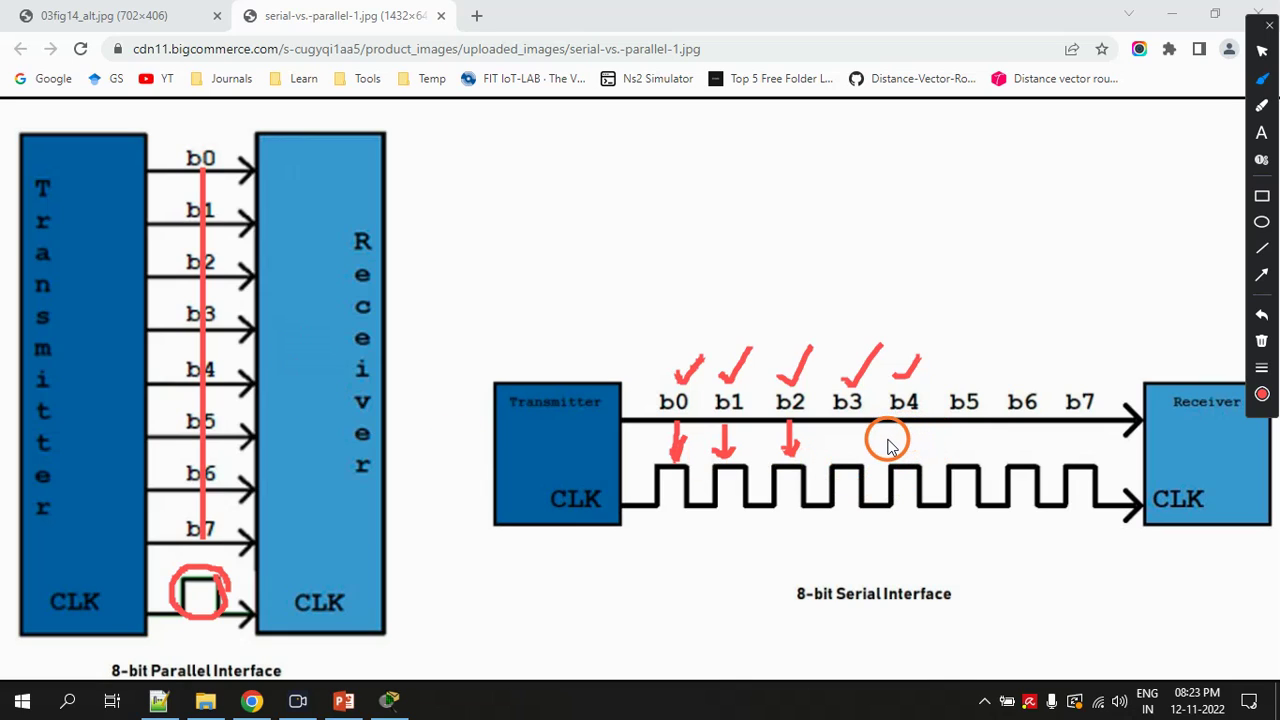
click(1261, 341)
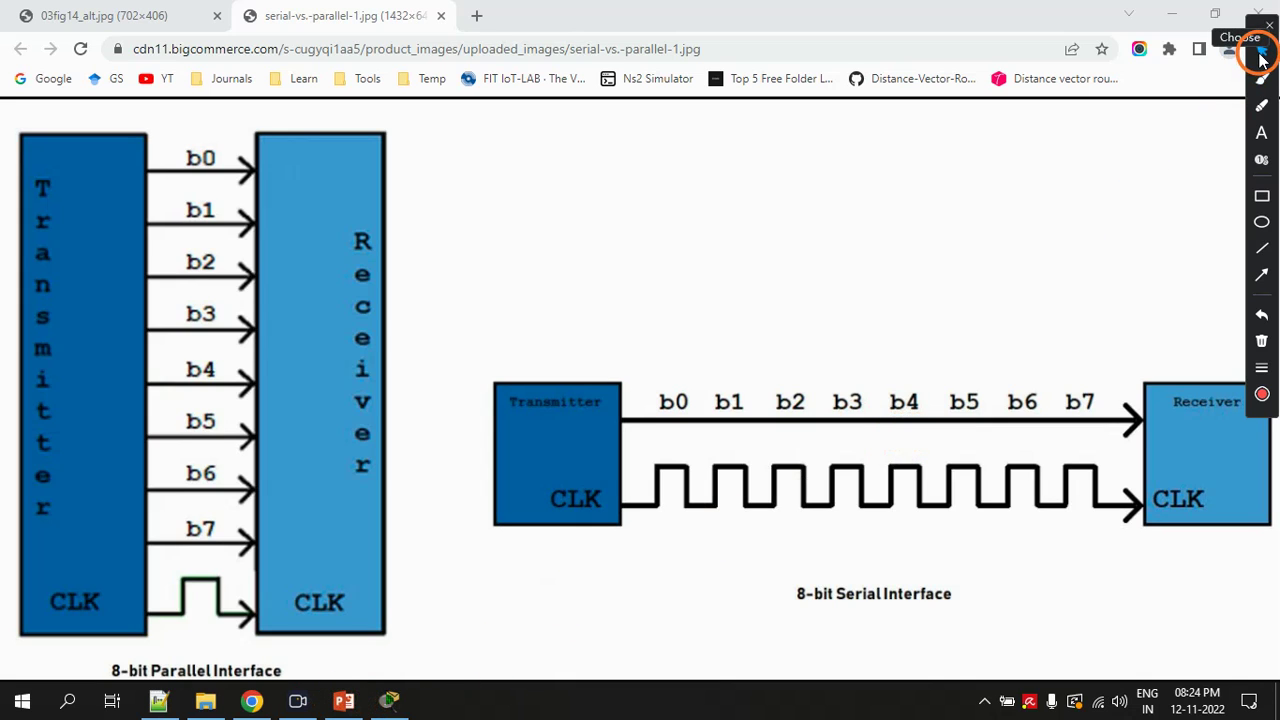
Step: Switch to the HDLC slide in PowerPoint, underline "bit-oriented protocol" and draw an arrow up to the serial communication bullet
click(345, 702)
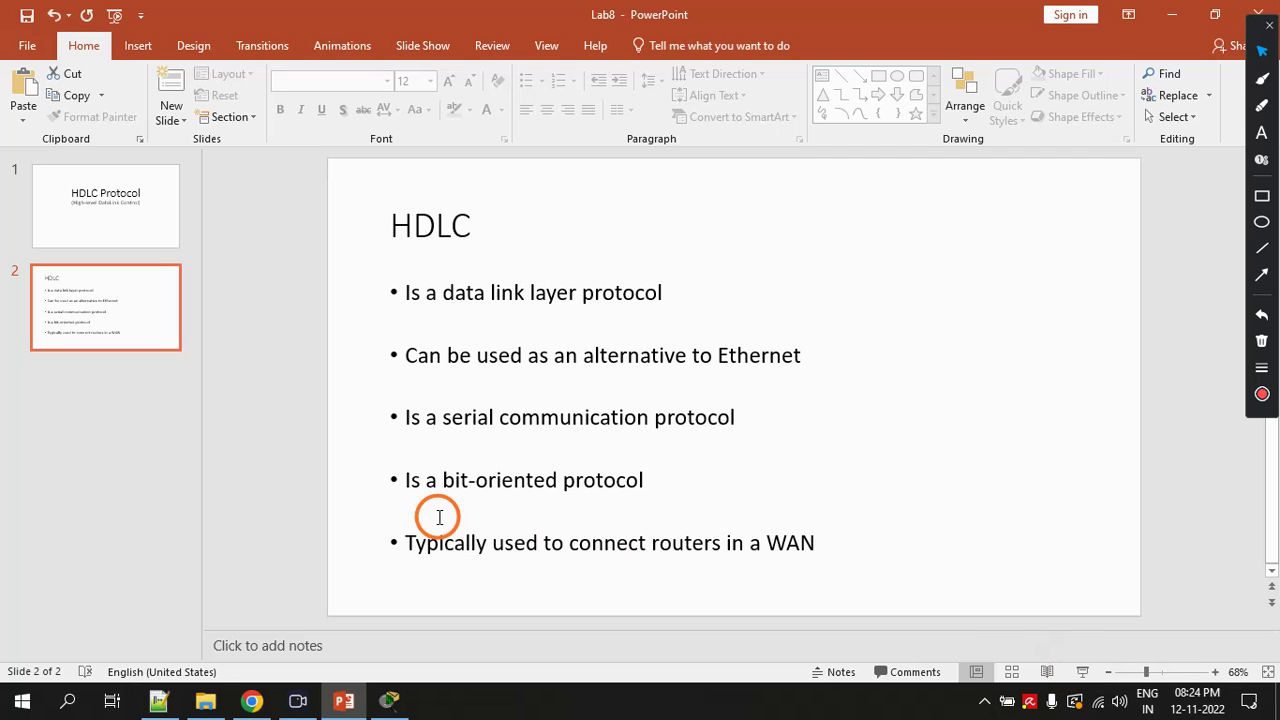
click(1259, 84)
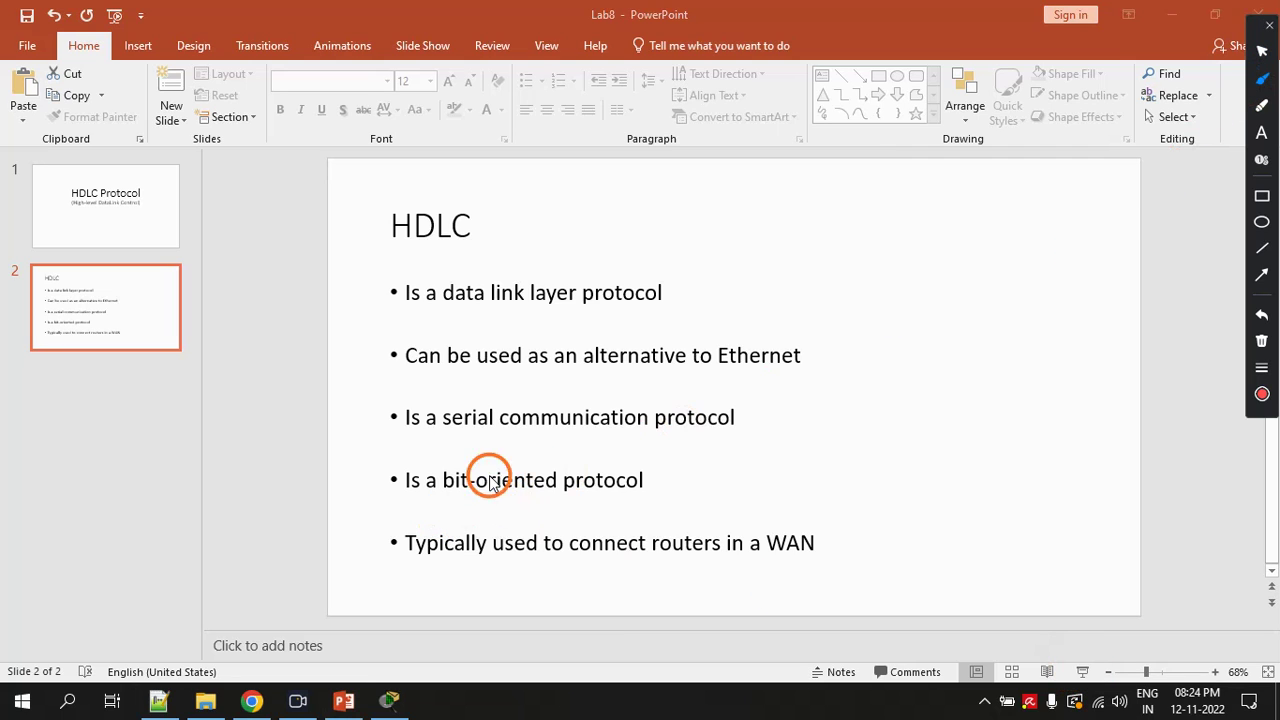
drag(449, 500, 622, 498)
mouse_move(502, 467)
mouse_down()
mouse_move(503, 424)
mouse_move(513, 439)
mouse_up()
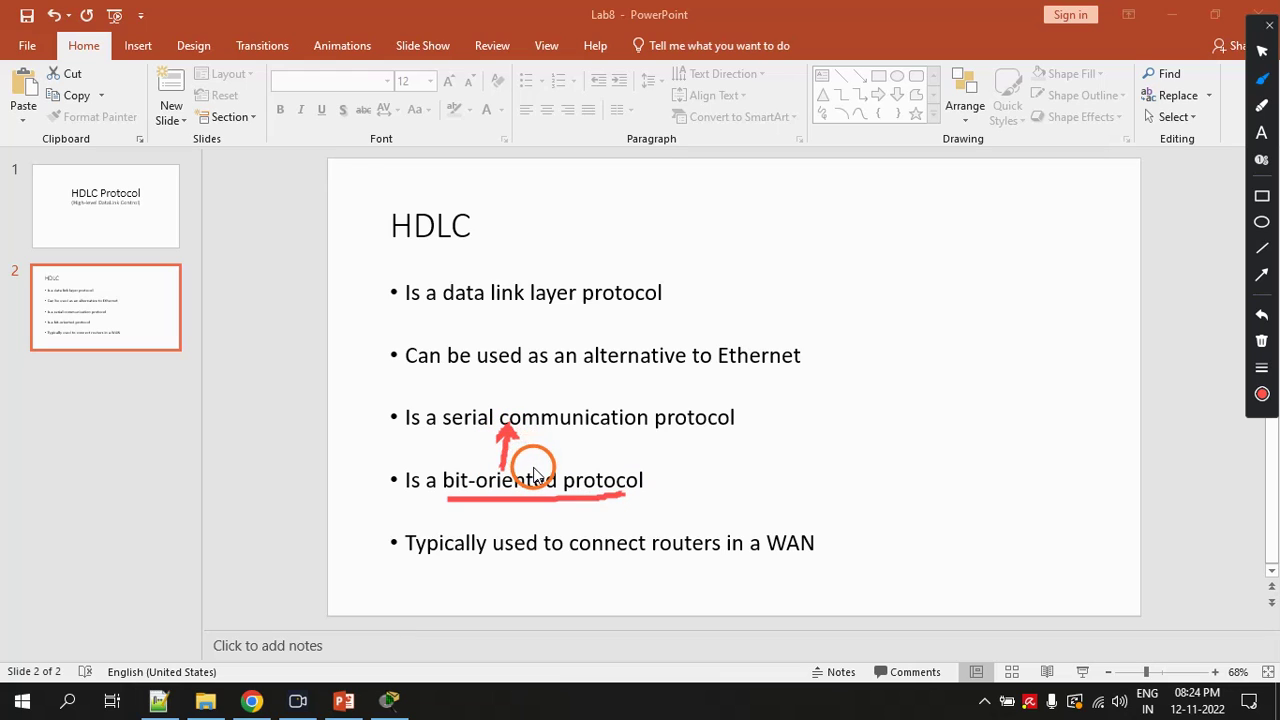
drag(528, 503, 630, 490)
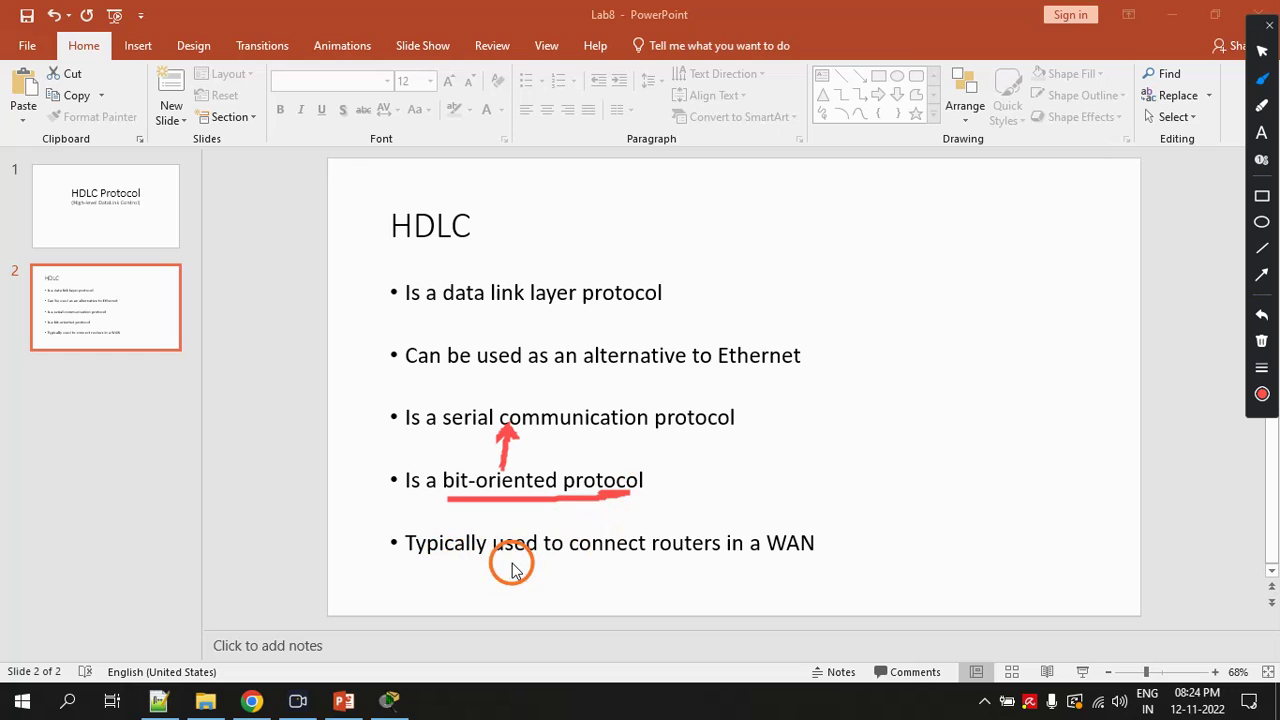
Step: Underline "connect routers in a" in the WAN bullet and clear all annotations from the slide
drag(595, 567, 774, 567)
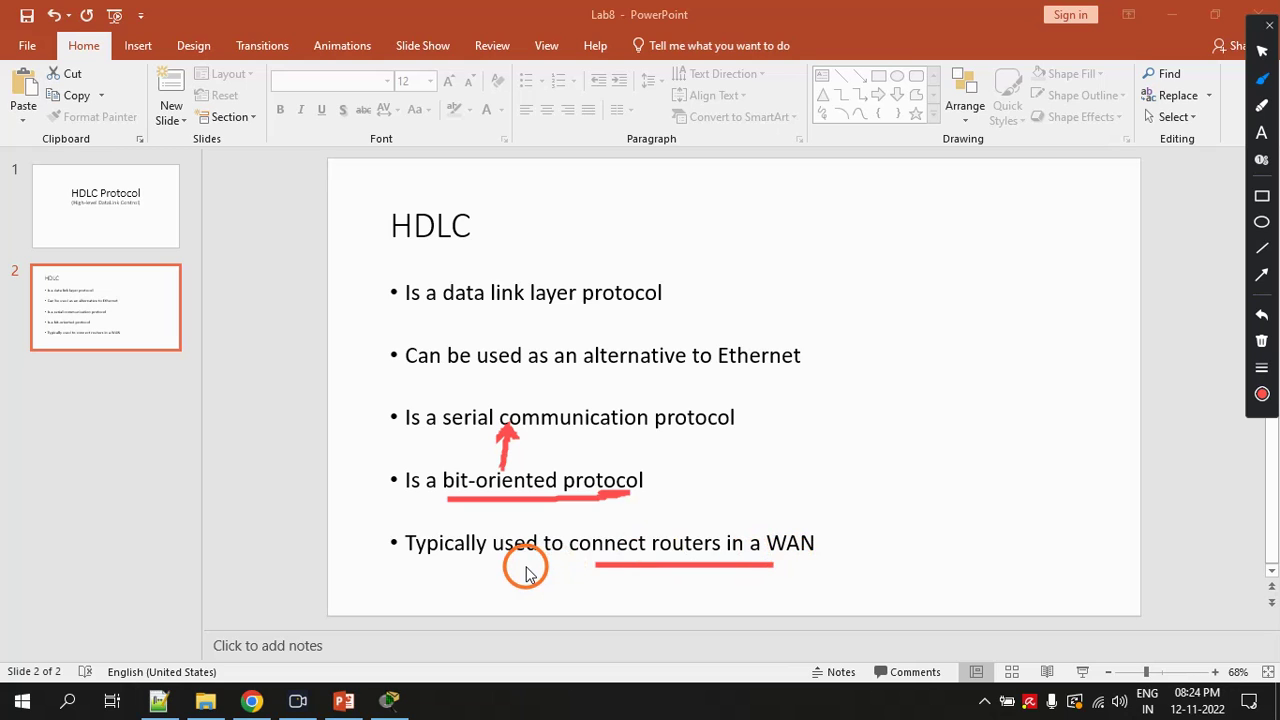
drag(755, 563, 773, 565)
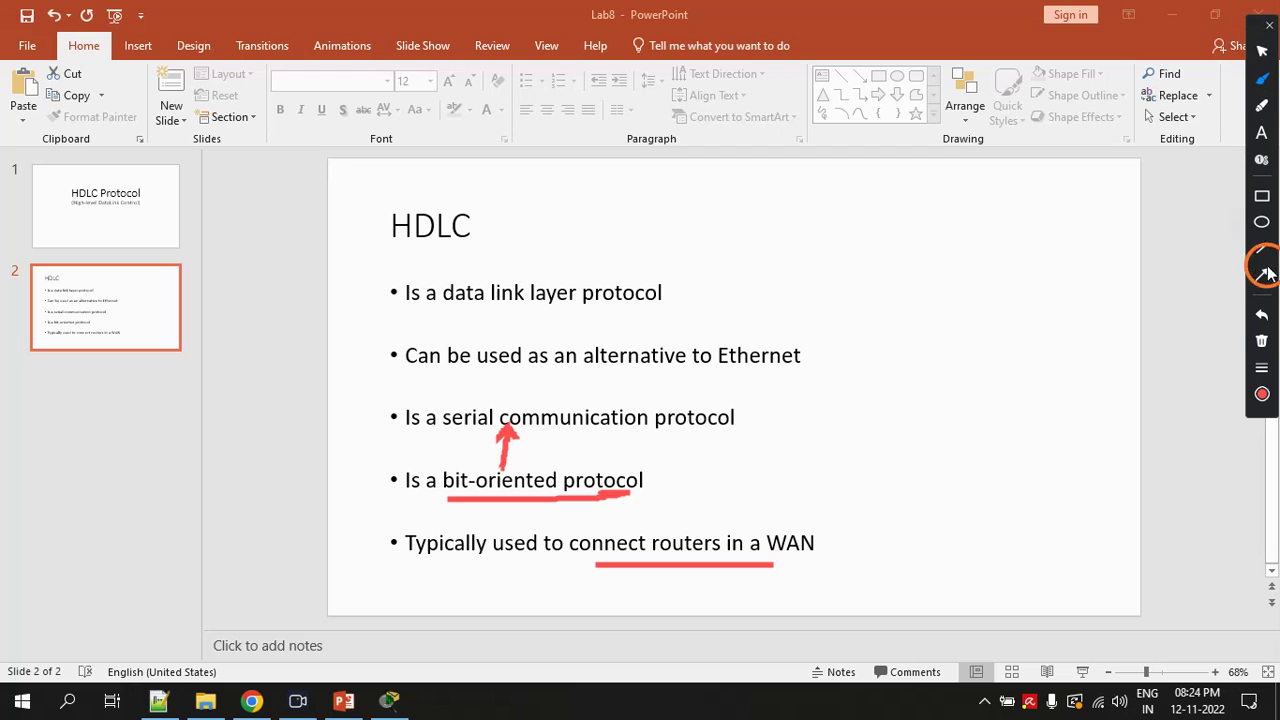
click(1263, 340)
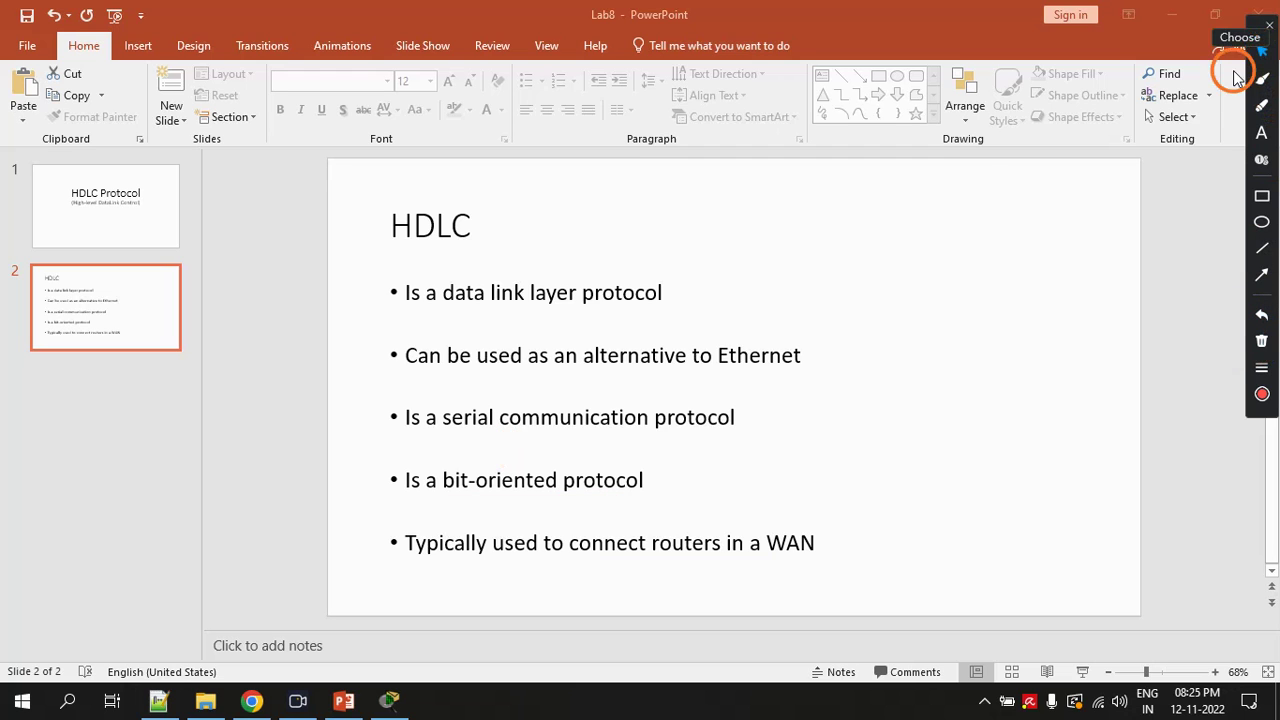
Step: Switch to Chrome, view the photo of the router's serial ports, and close the annotation toolbar
click(258, 703)
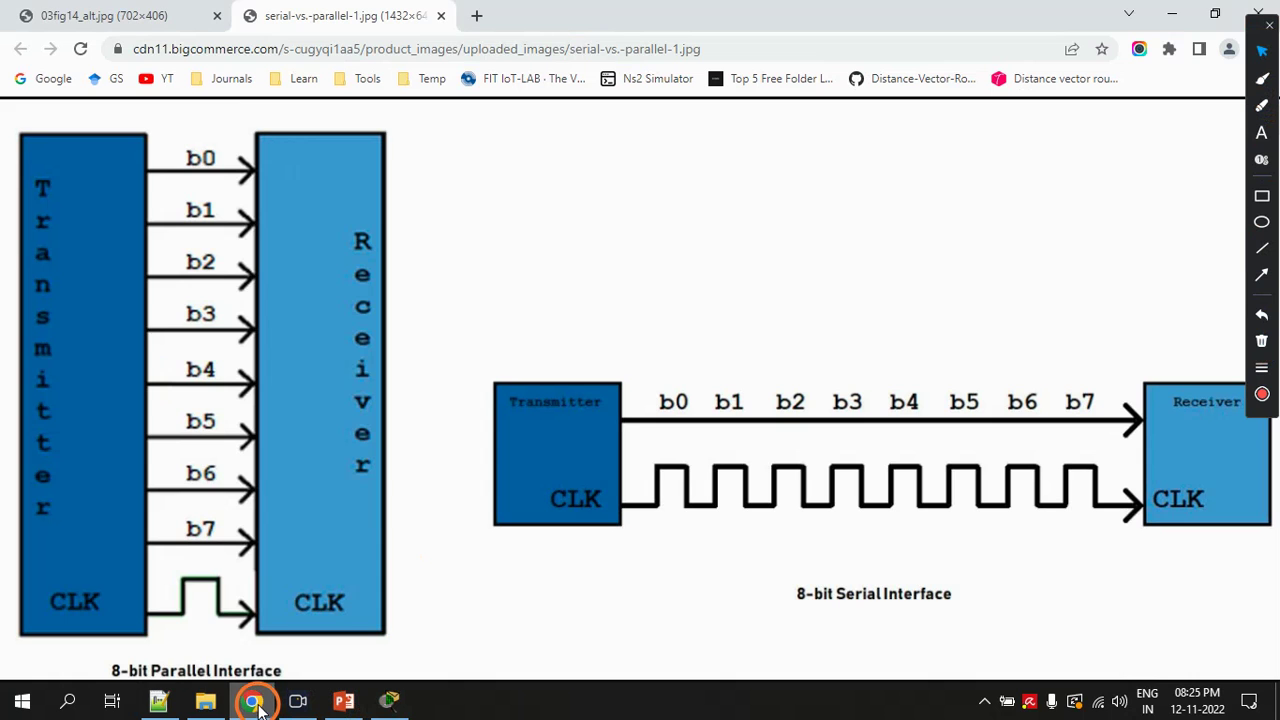
click(180, 20)
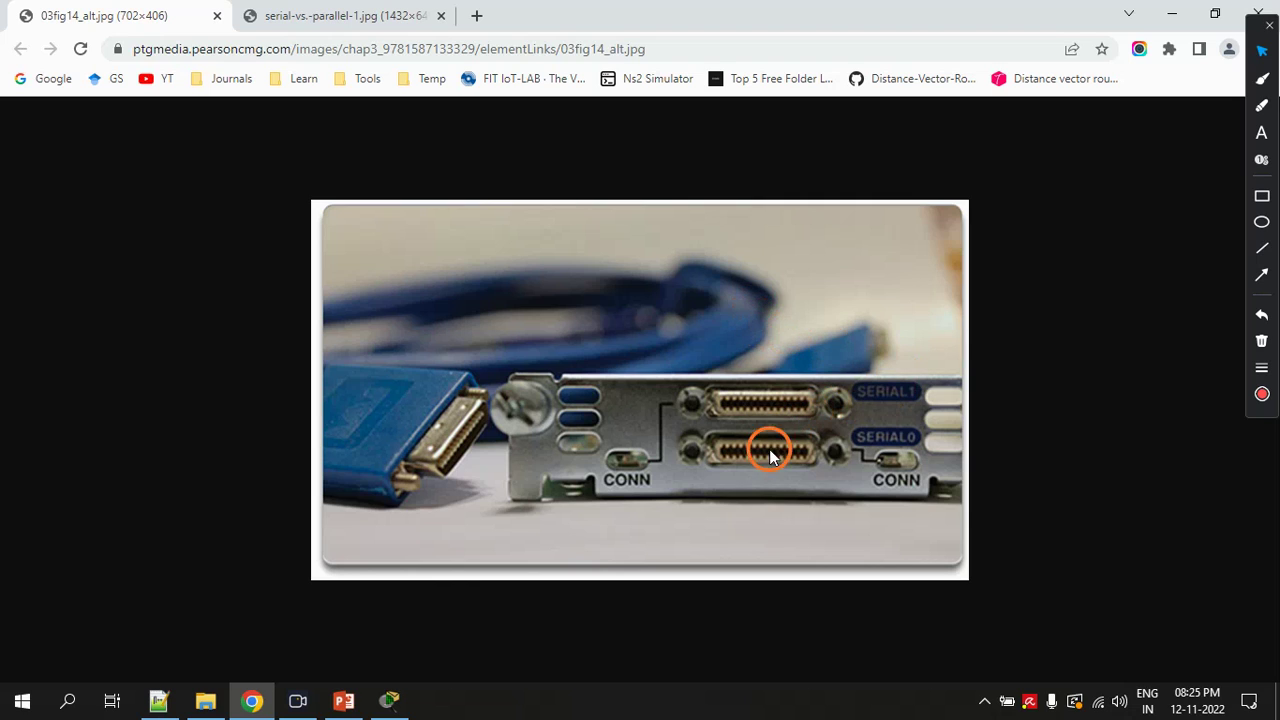
click(1268, 28)
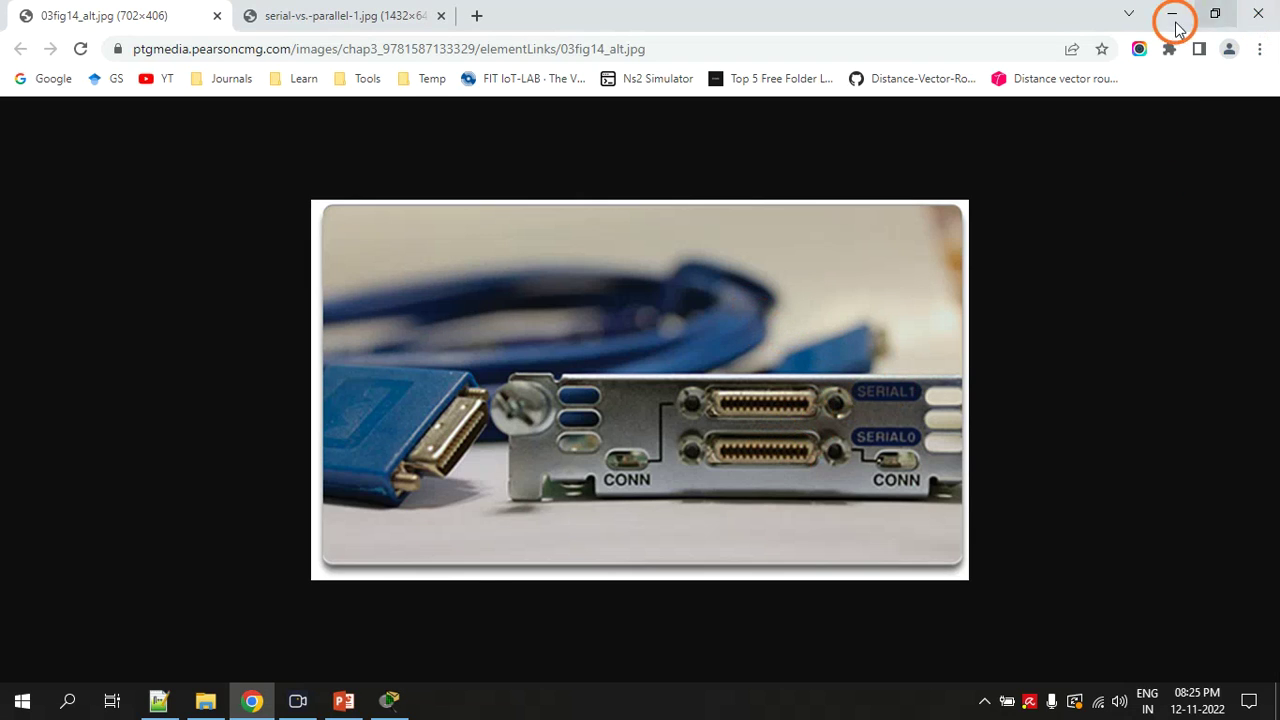
Step: Switch to Cisco Packet Tracer and connect PCs A and B to Switch1 and Switch1 to Router1 with automatically chosen cables
click(390, 700)
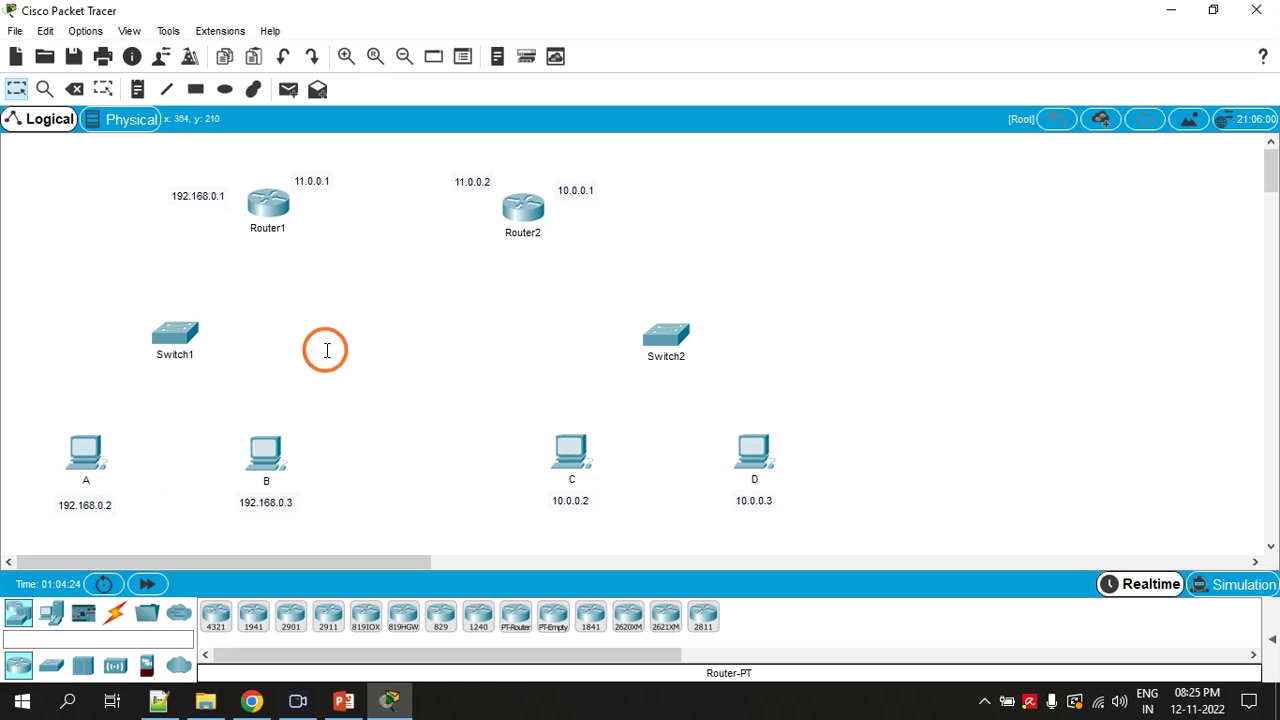
click(116, 620)
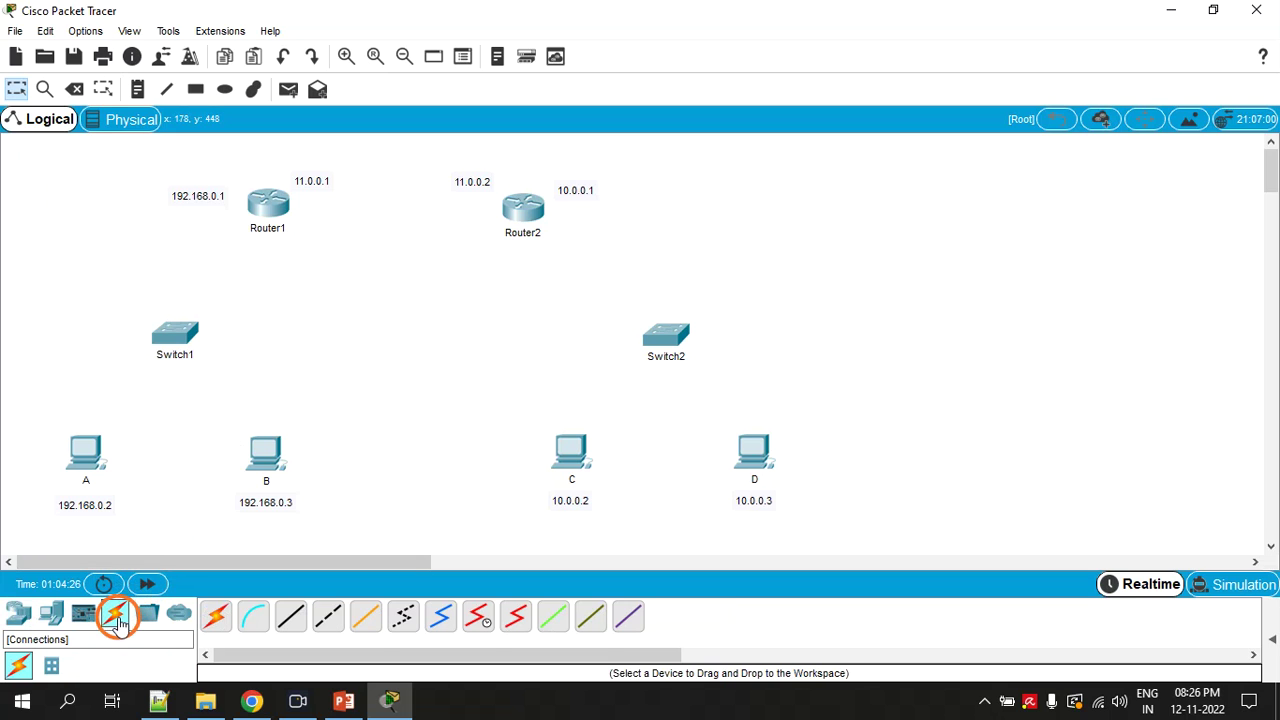
click(214, 615)
click(90, 449)
click(176, 335)
click(214, 615)
click(290, 465)
click(177, 335)
click(216, 618)
click(177, 333)
click(268, 203)
Step: Connect PCs C and D to Switch2 and Switch2 to Router2 with automatically chosen cables, and shift Switch2 slightly towards Router2
click(214, 615)
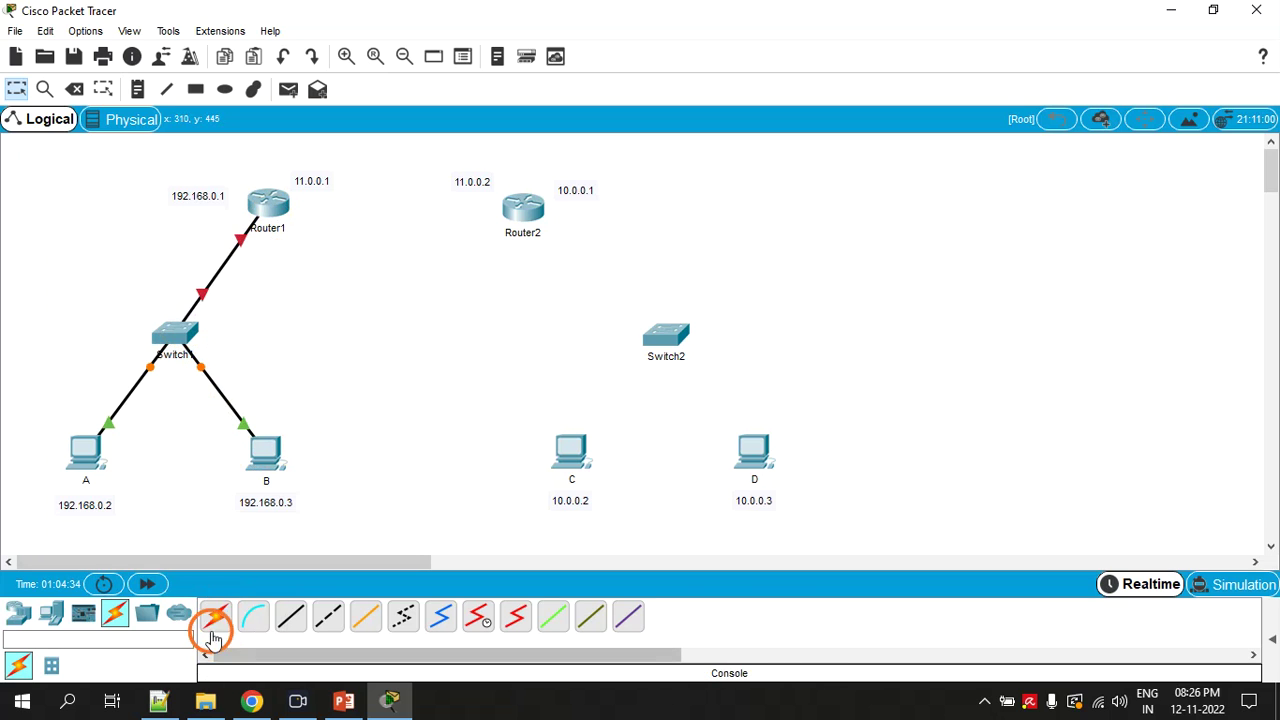
click(667, 334)
click(749, 451)
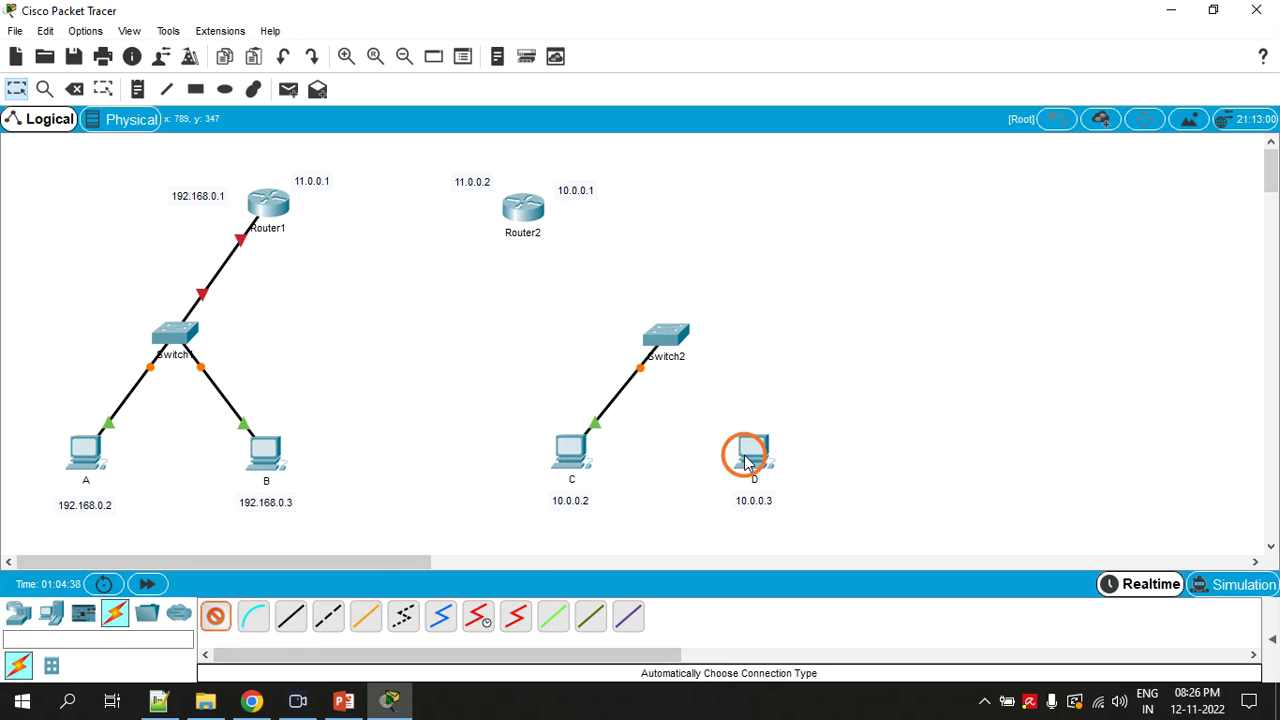
click(671, 334)
click(184, 633)
click(215, 614)
click(668, 332)
click(529, 213)
drag(666, 330, 641, 322)
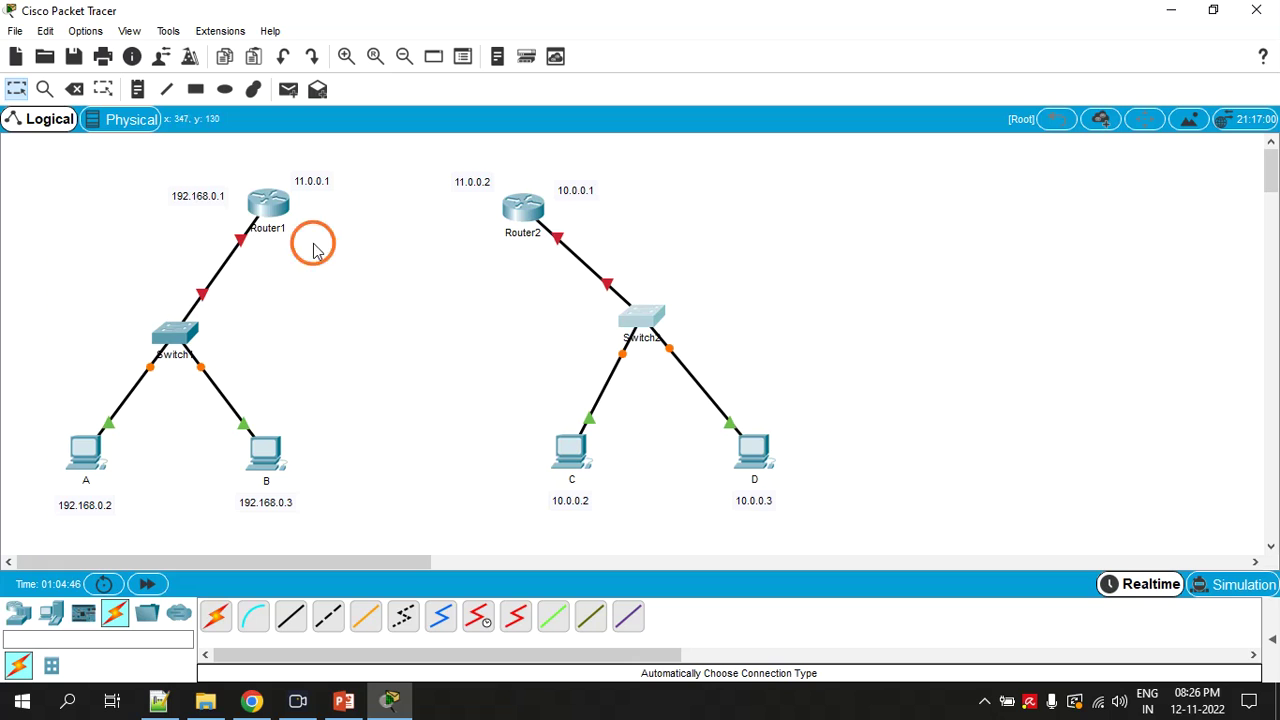
Step: Nudge Router1 slightly and connect its Serial2/0 port to a serial port on Router2 with a Serial DTE cable
drag(261, 208, 265, 213)
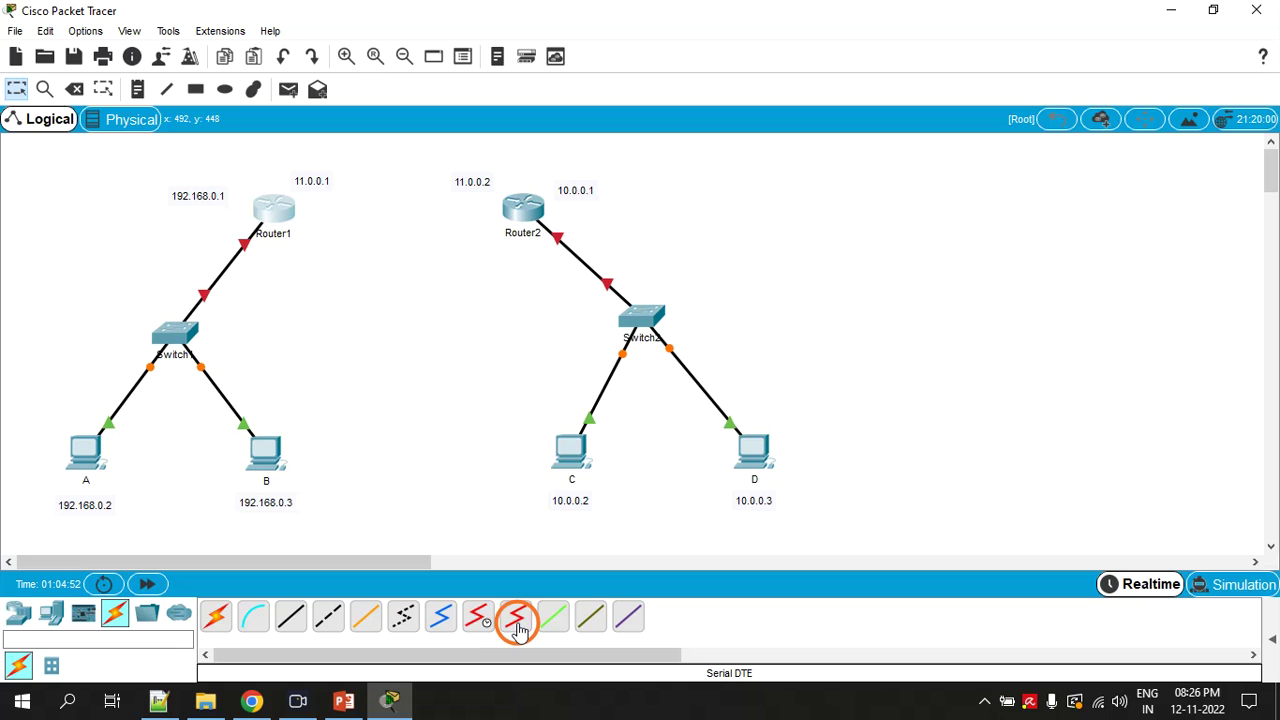
click(287, 219)
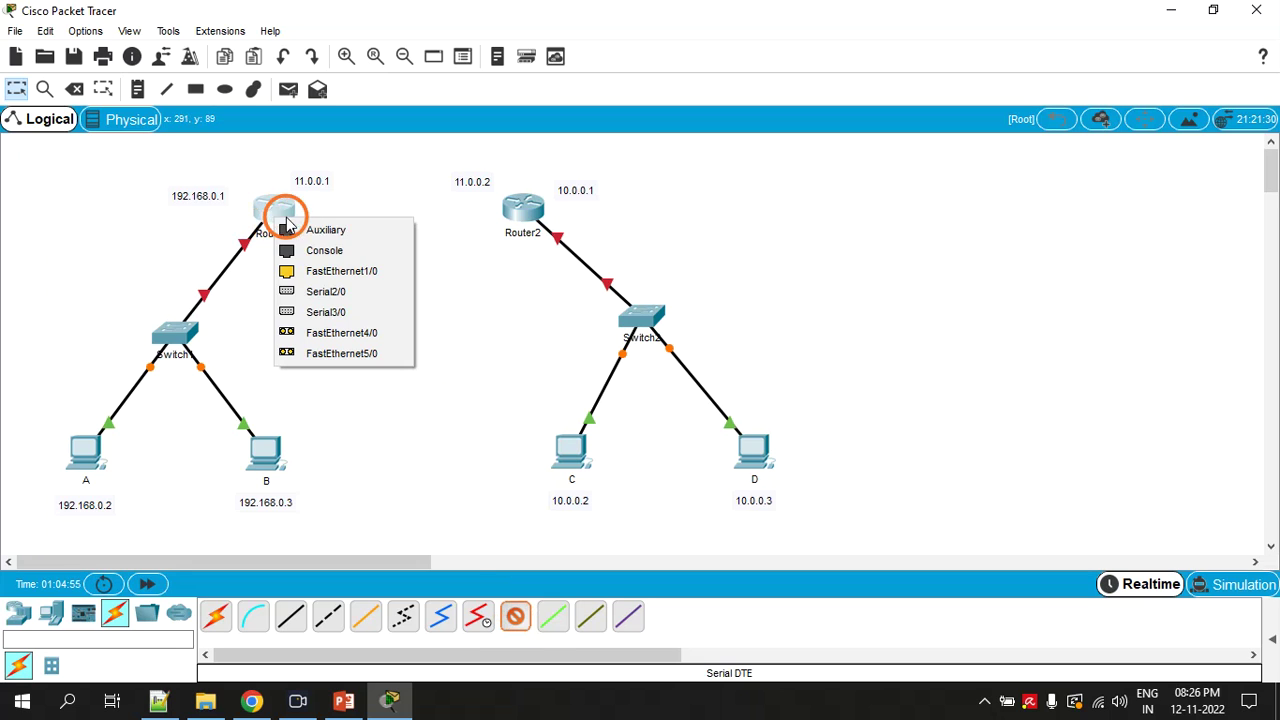
click(360, 291)
click(518, 208)
click(580, 283)
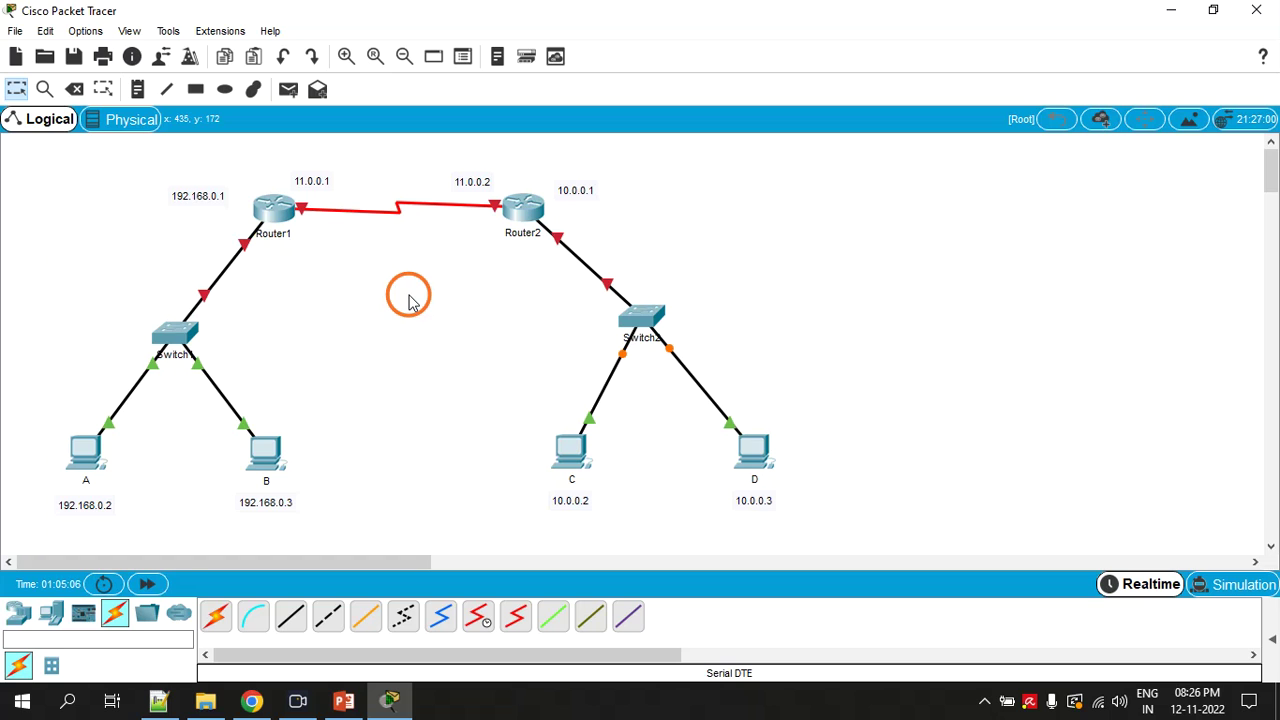
Step: Fast-forward the network time and shift Router2 slightly up and to the right in the topology
click(147, 583)
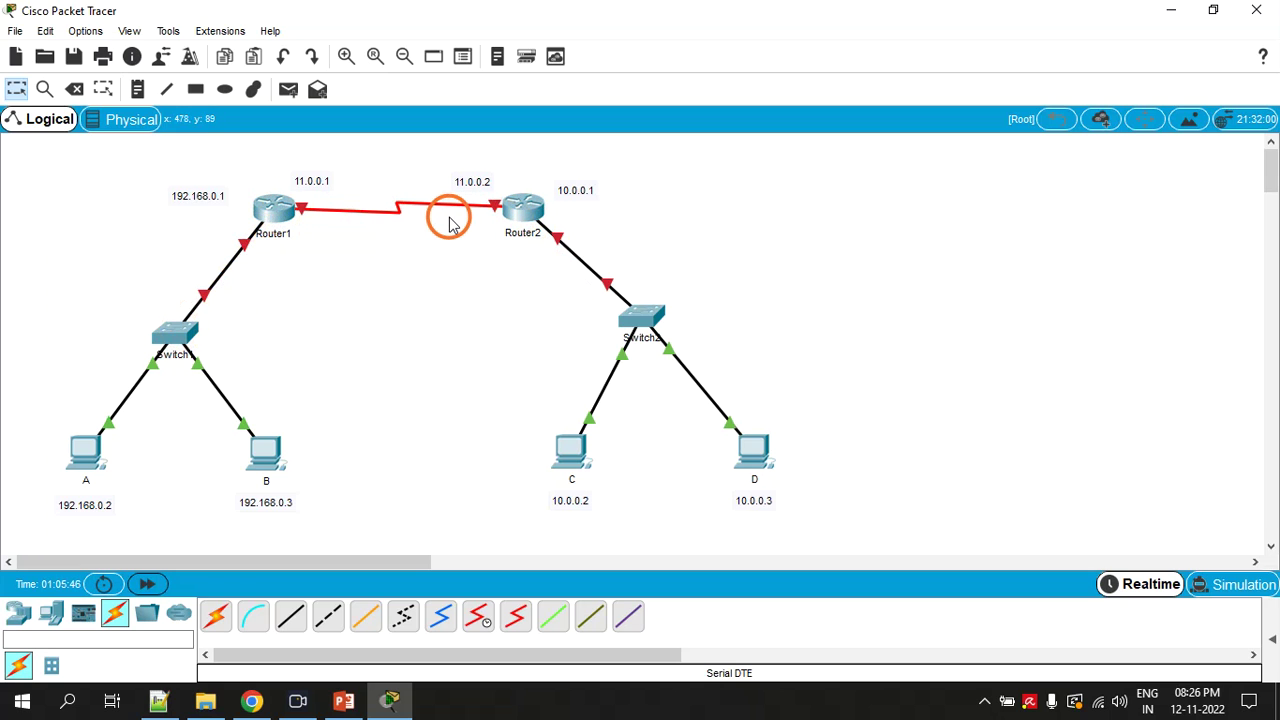
mouse_move(510, 221)
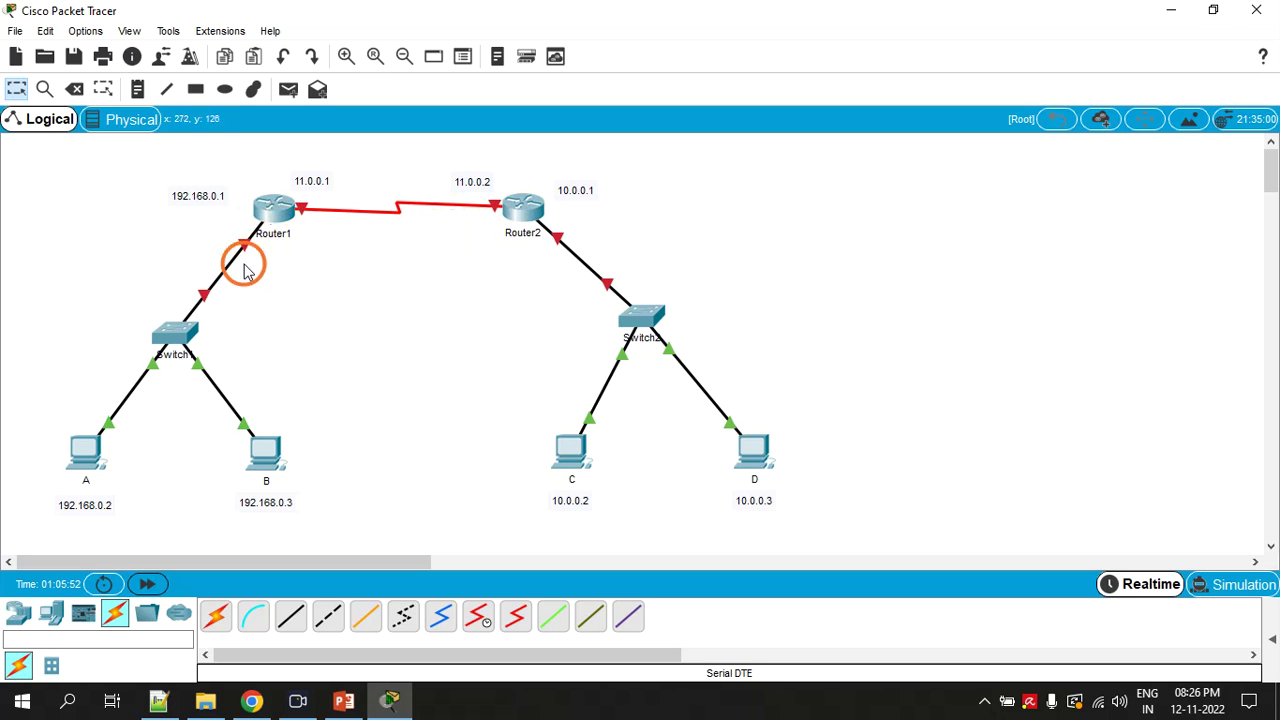
mouse_move(258, 254)
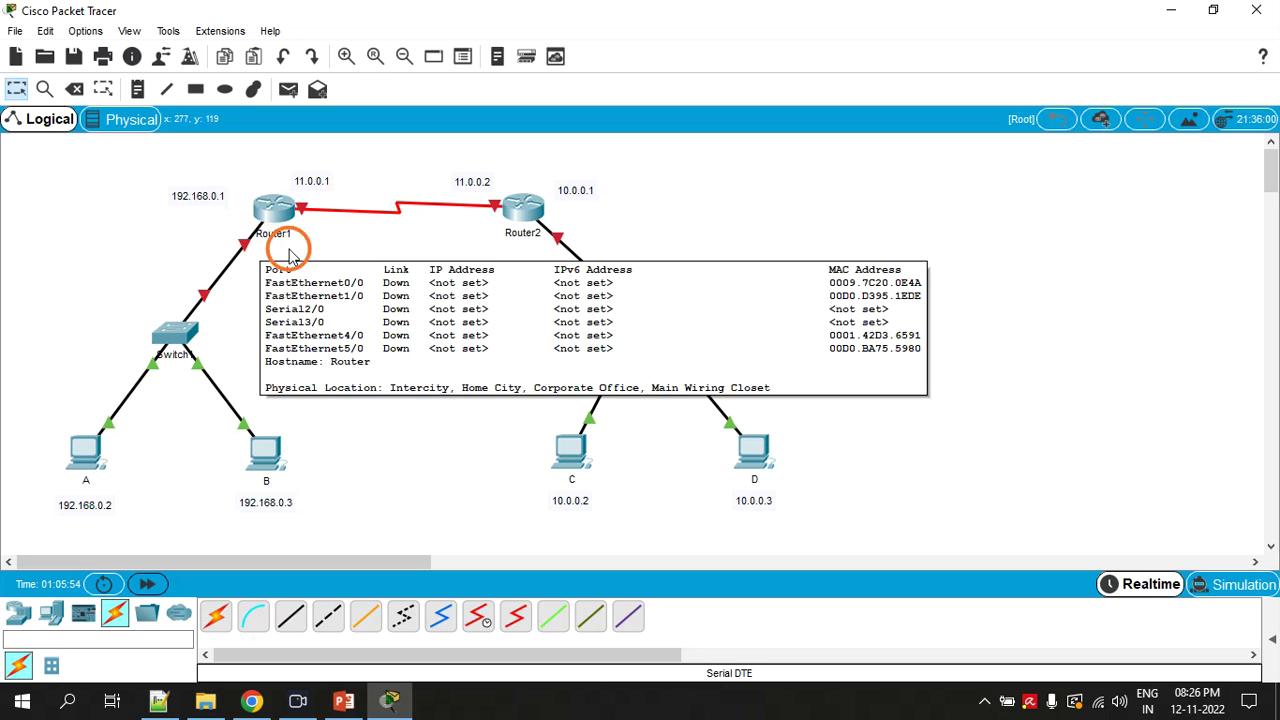
drag(527, 214, 515, 212)
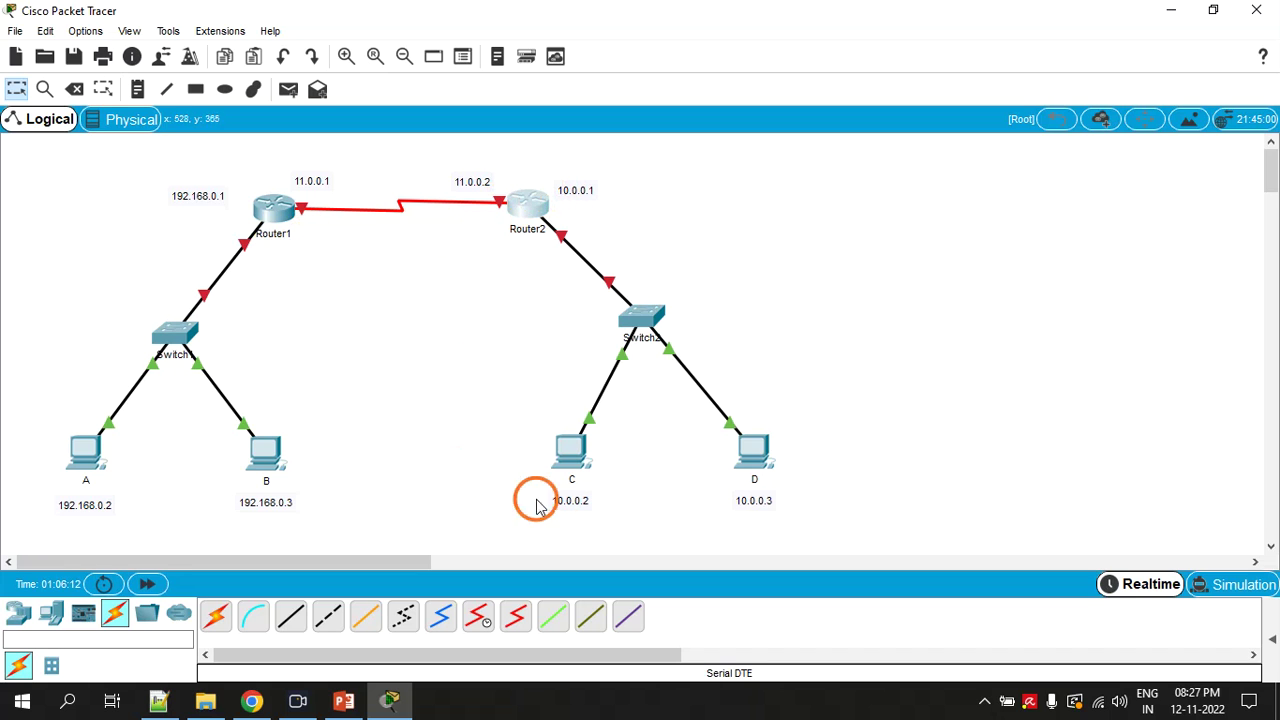
mouse_move(524, 200)
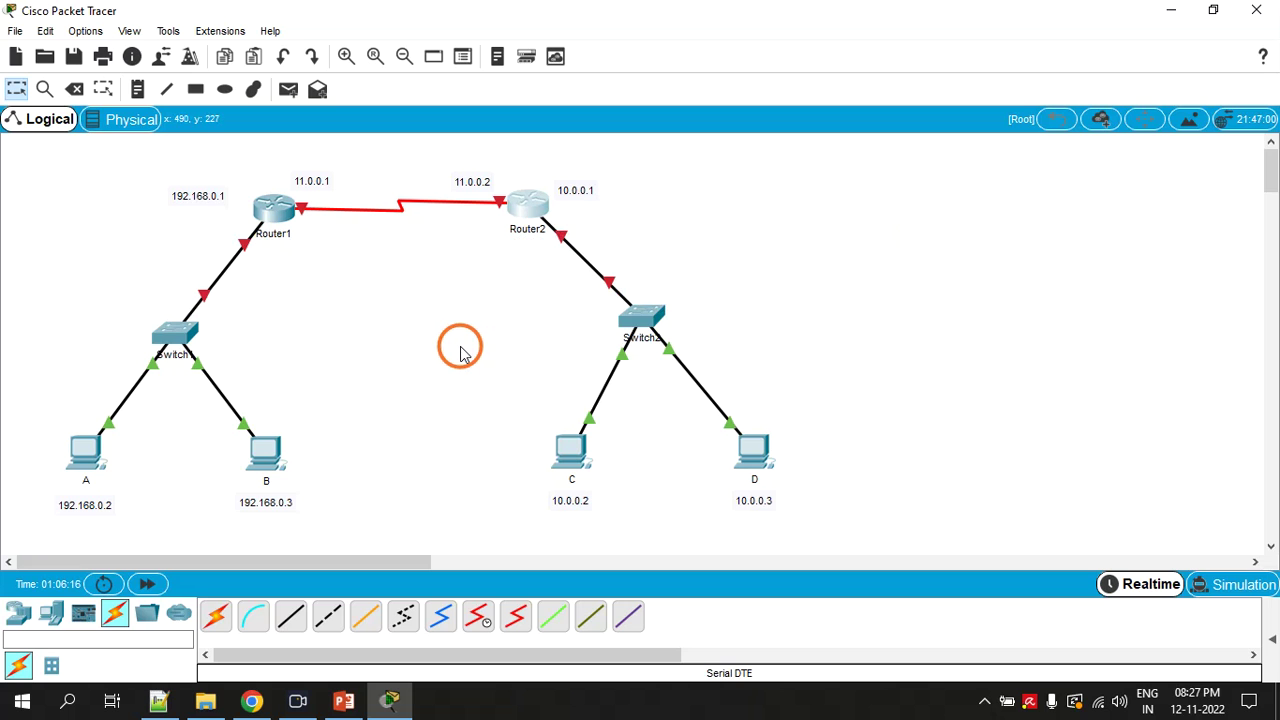
Step: Configure Router1's FastEthernet0/0 with IP address 192.168.0.1 and subnet mask 255.255.255.0, and turn the port on
click(276, 208)
drag(584, 90, 743, 102)
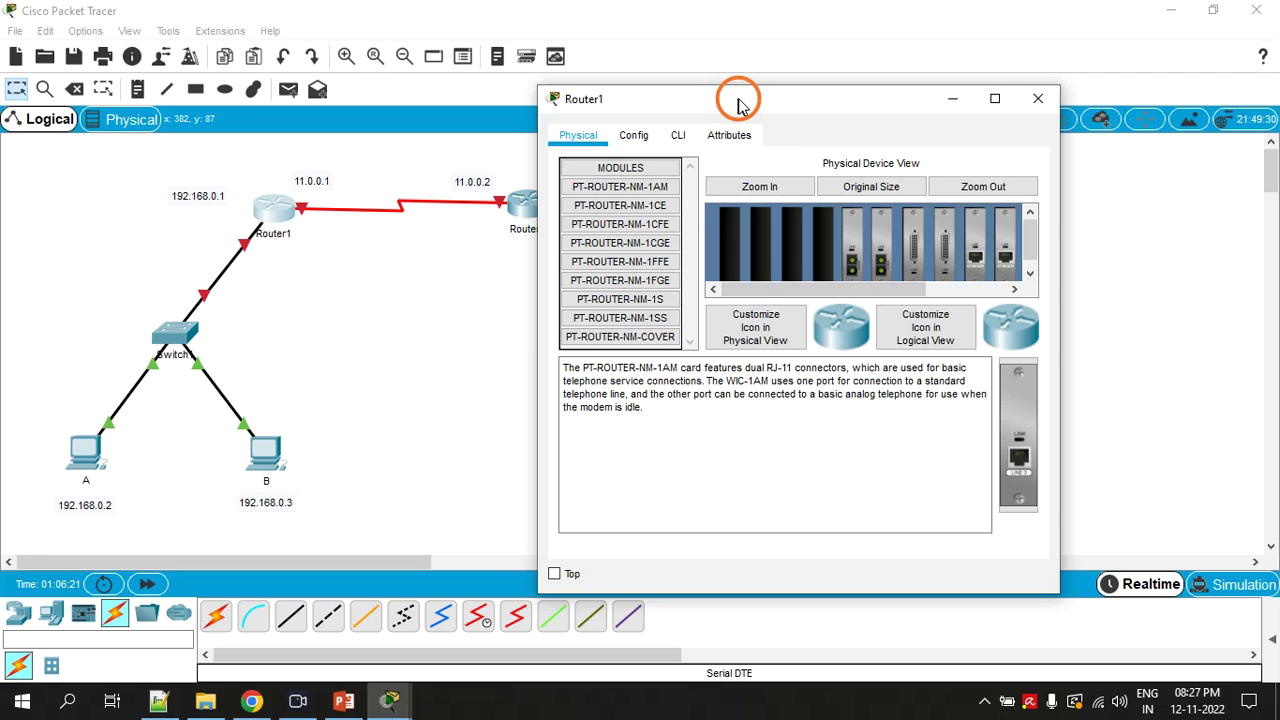
click(633, 136)
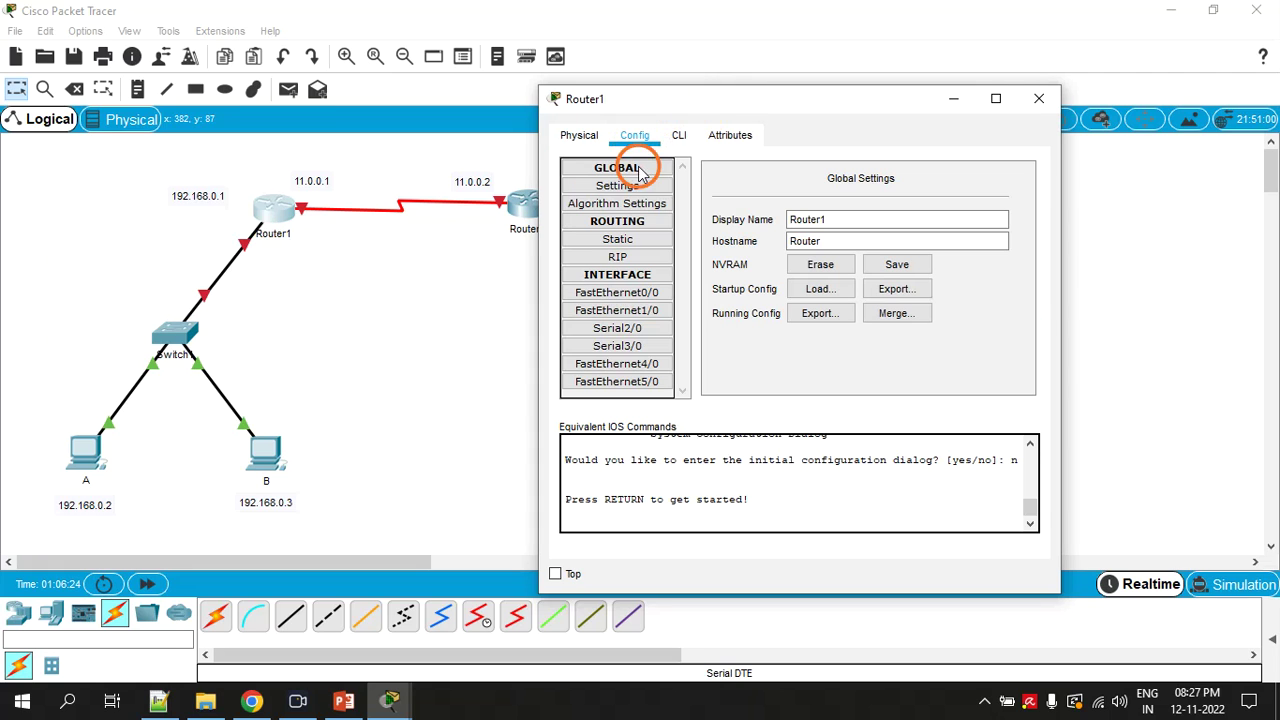
click(629, 295)
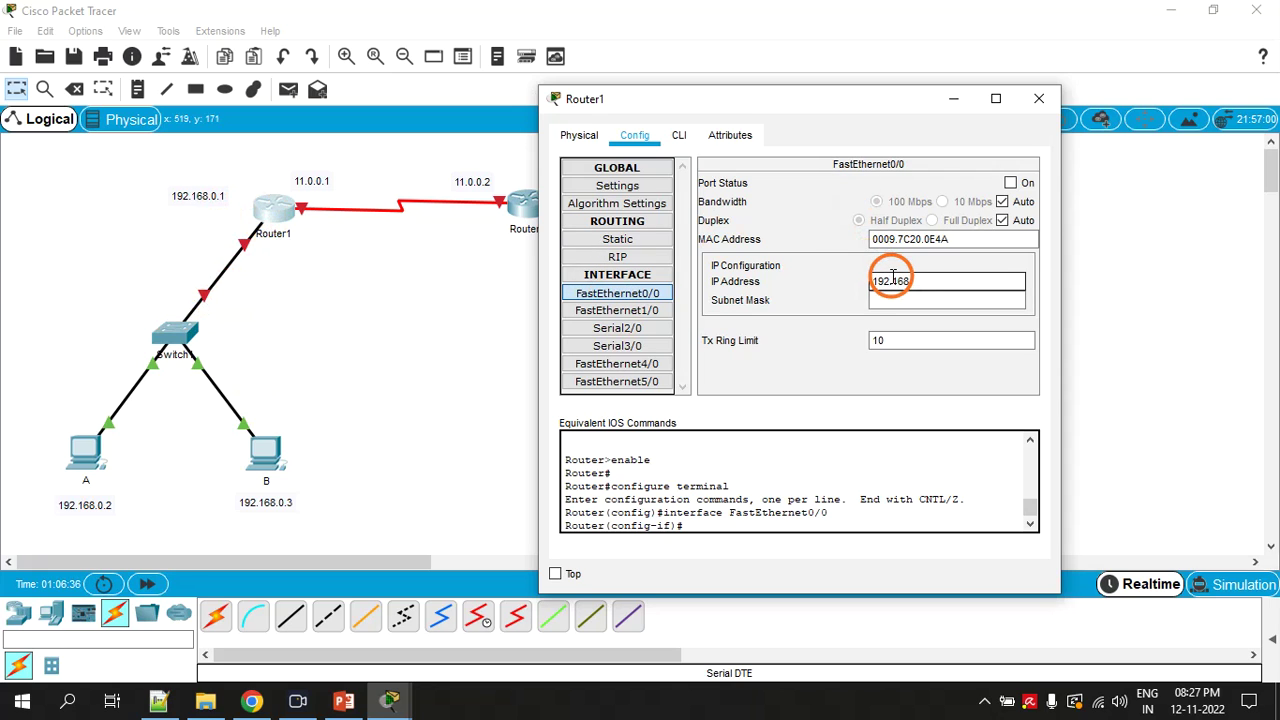
click(910, 300)
click(1011, 184)
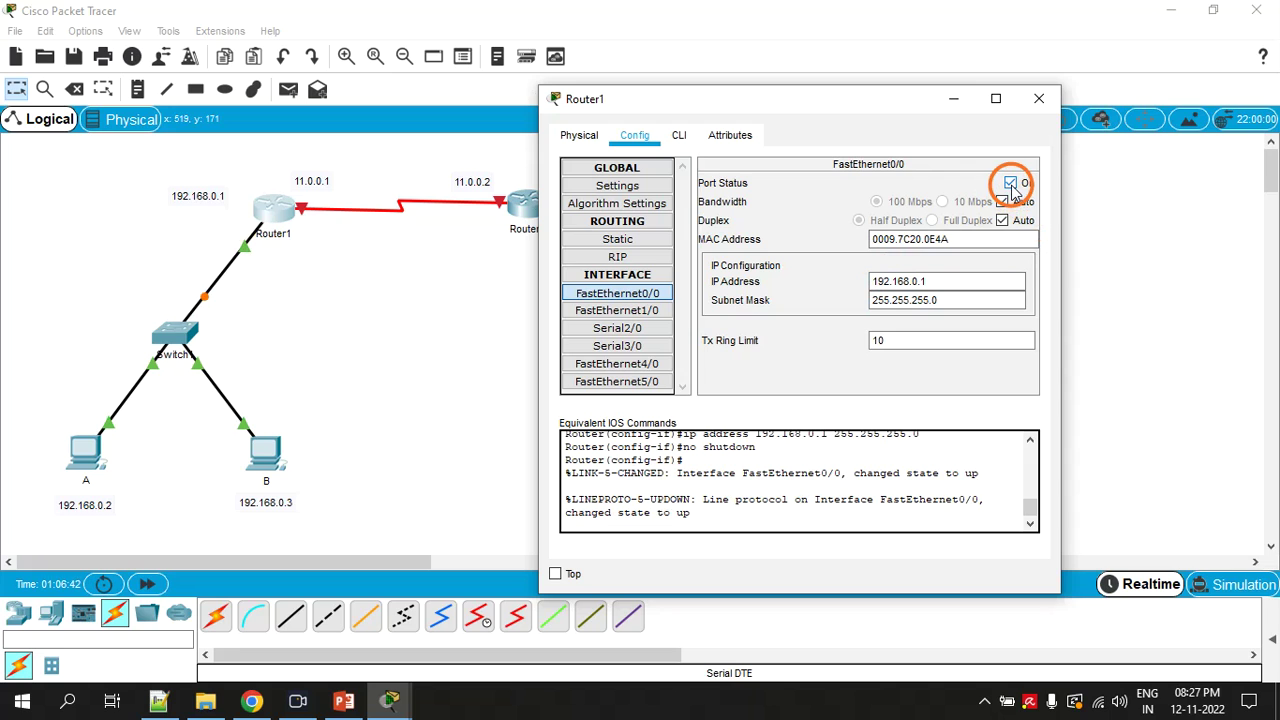
Step: Copy the IP address of Router1's FastEthernet0/0 interface and close the router's configuration window
drag(960, 282, 856, 287)
key(ctrl+c)
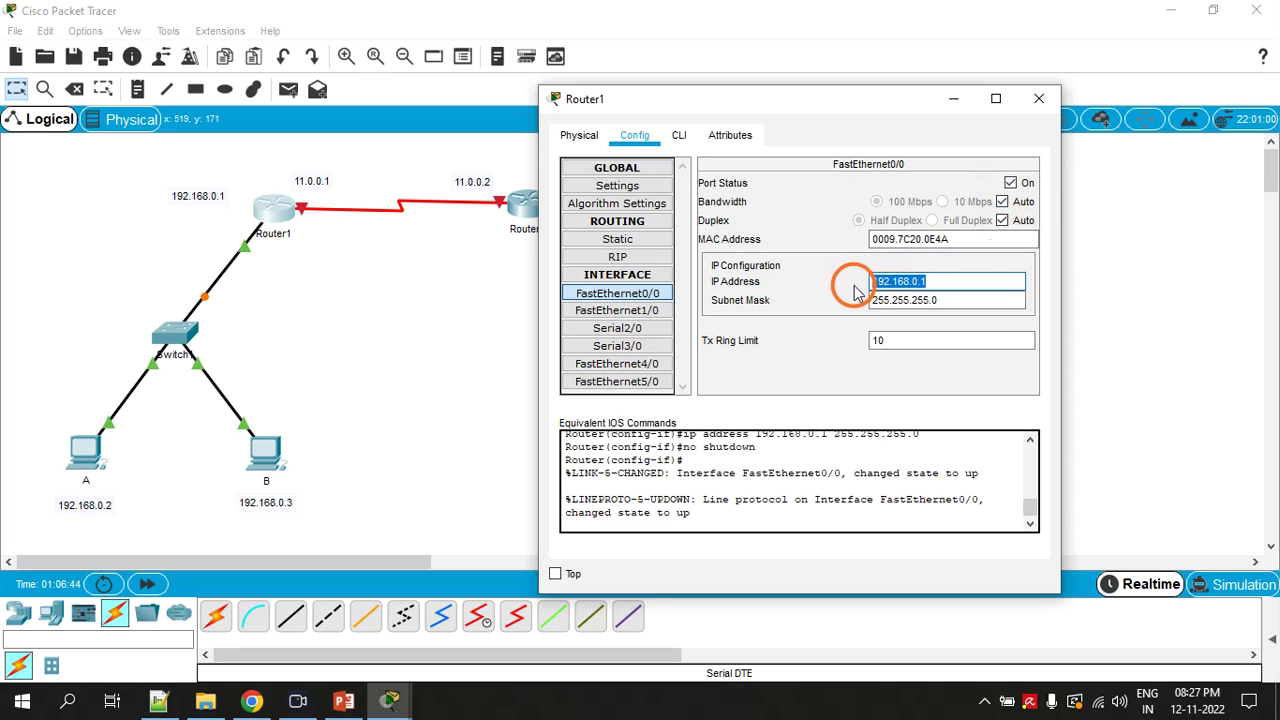
click(1040, 100)
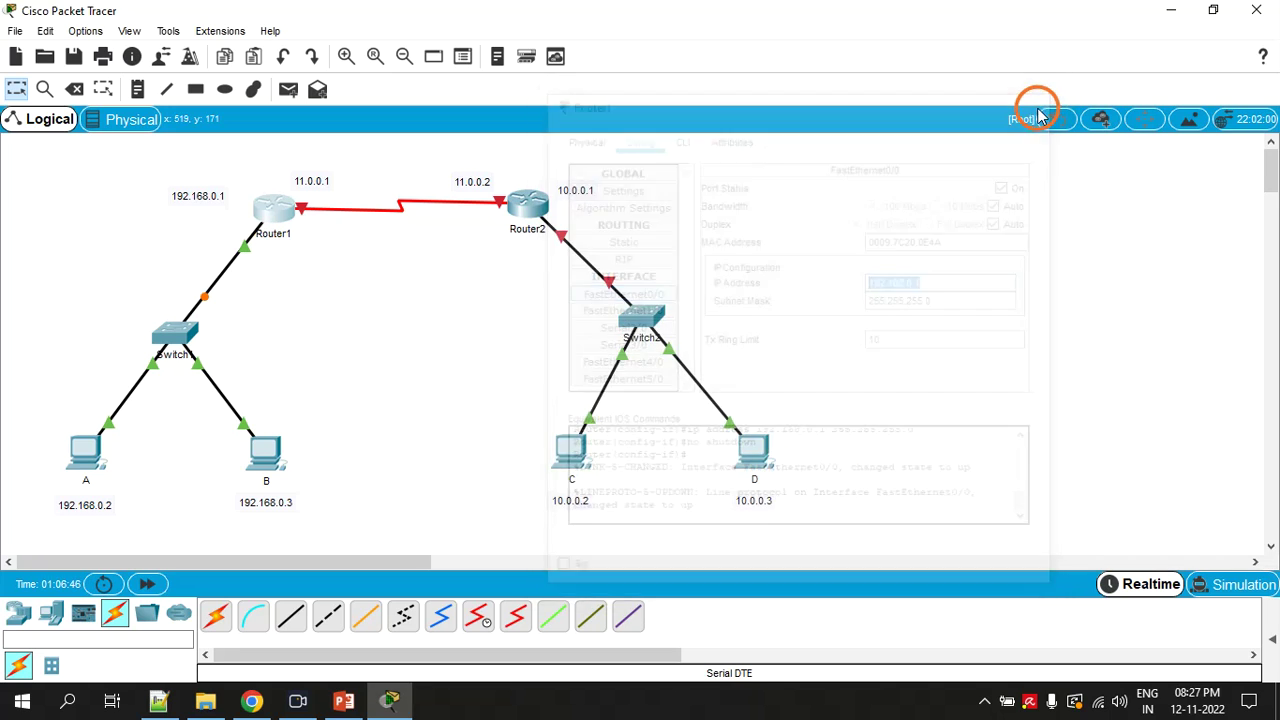
Step: Open PC A's IP configuration and set its default gateway to 192.168.0.1
click(87, 452)
drag(490, 97, 660, 93)
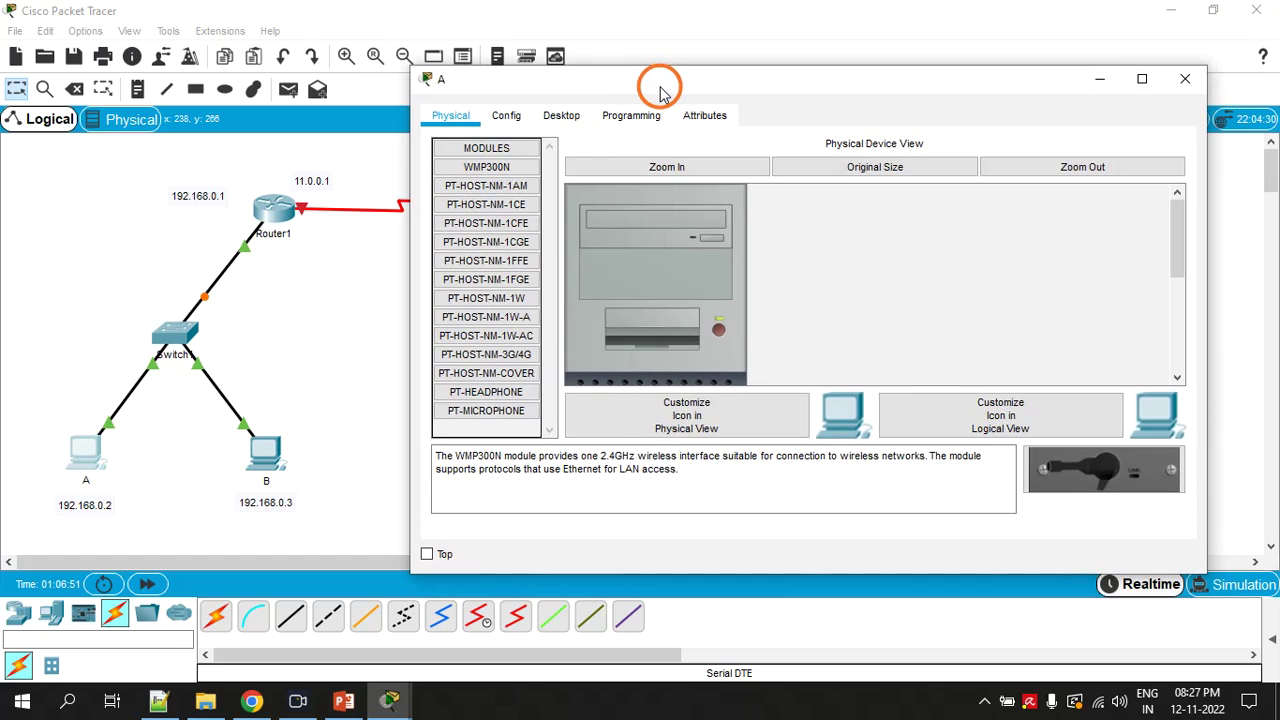
click(514, 118)
click(452, 114)
click(562, 116)
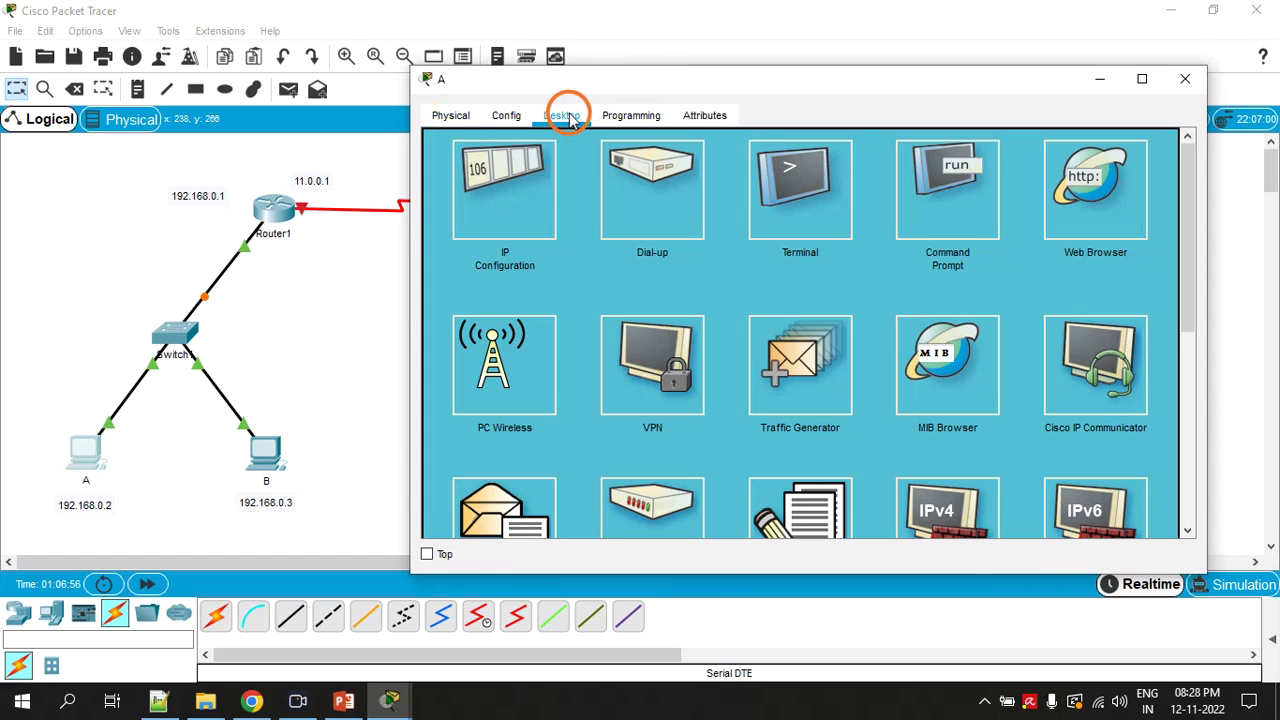
click(511, 205)
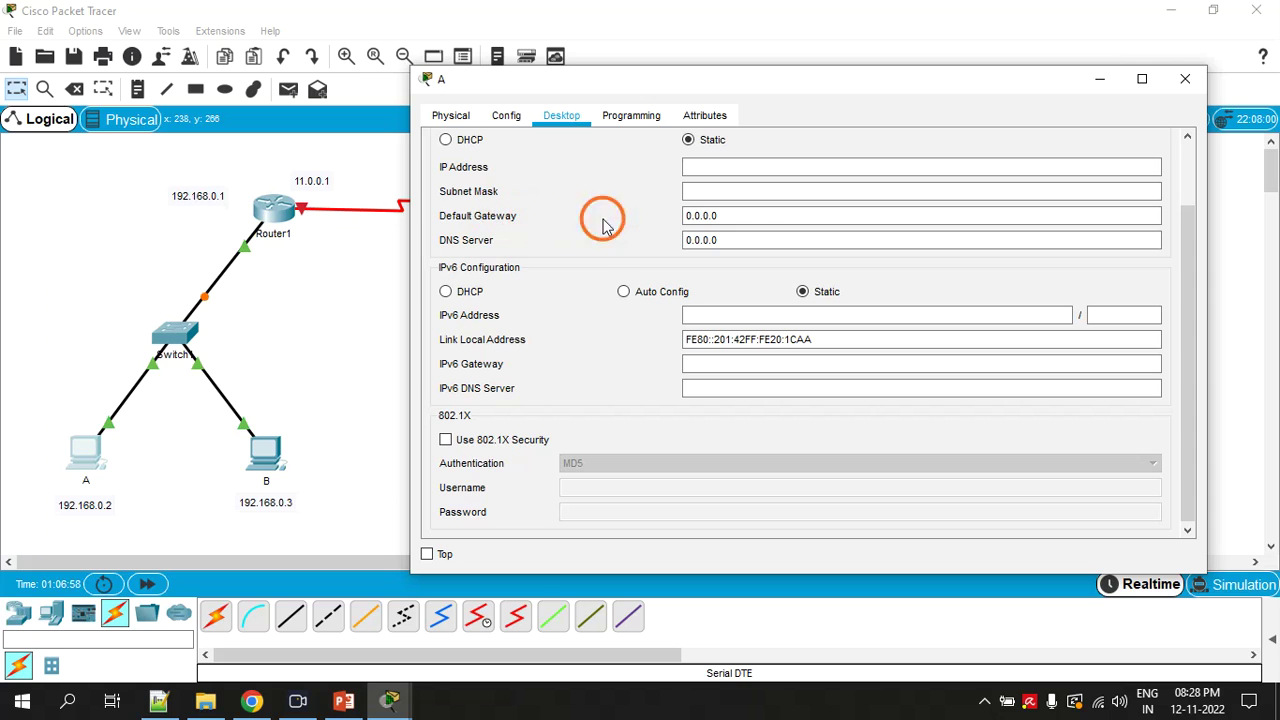
click(743, 212)
drag(739, 212, 652, 212)
text(192.168.0.1)
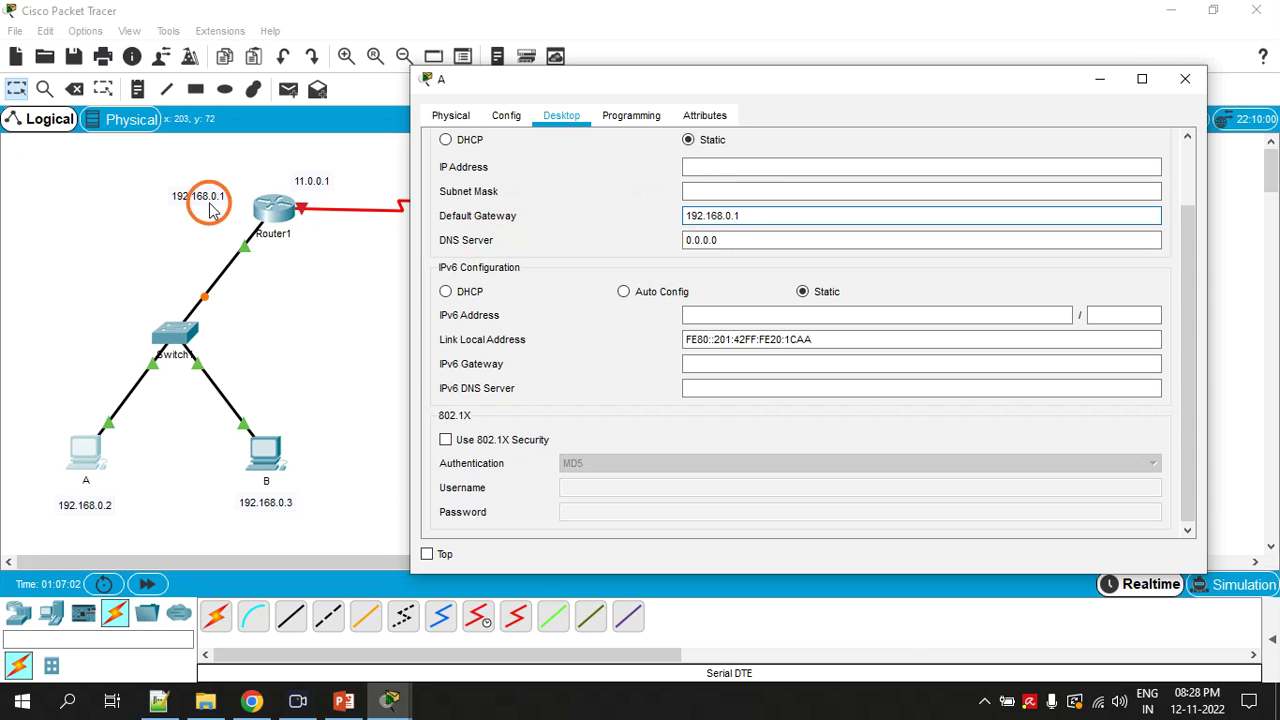
Step: Give PC A the static IP address 192.168.0.2, fill in its subnet mask and close its window
click(737, 169)
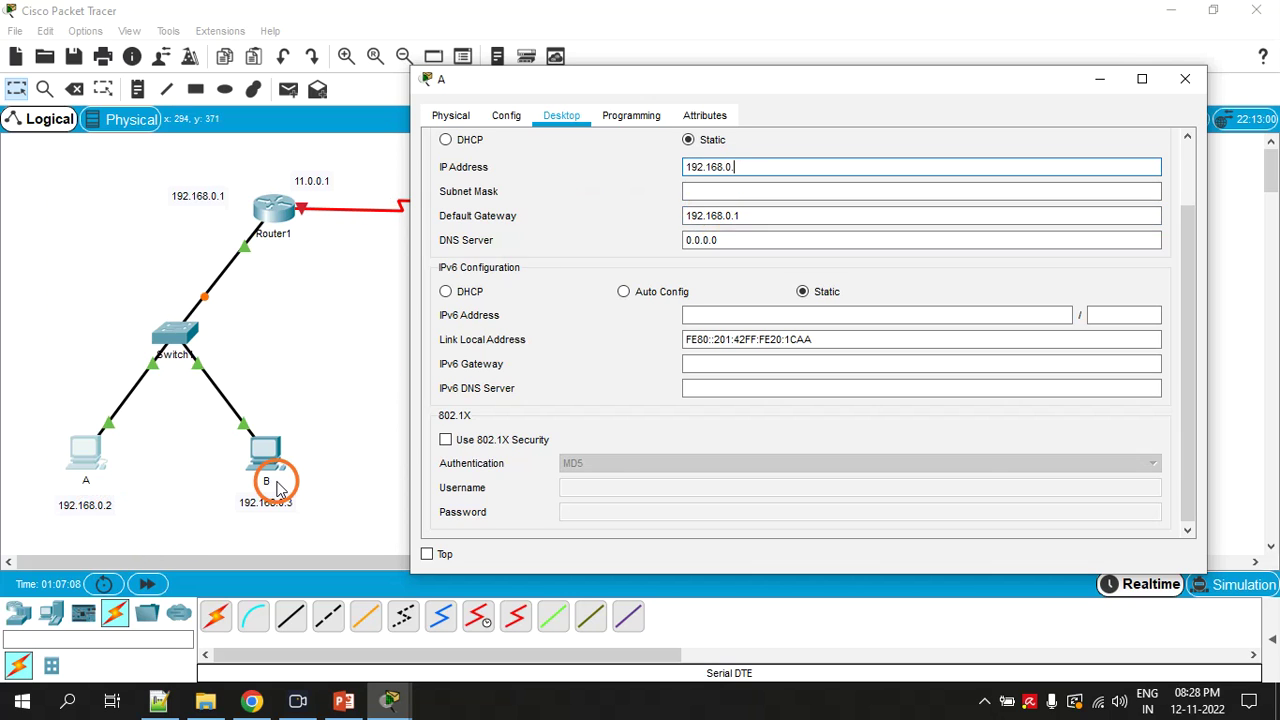
click(694, 191)
click(1200, 78)
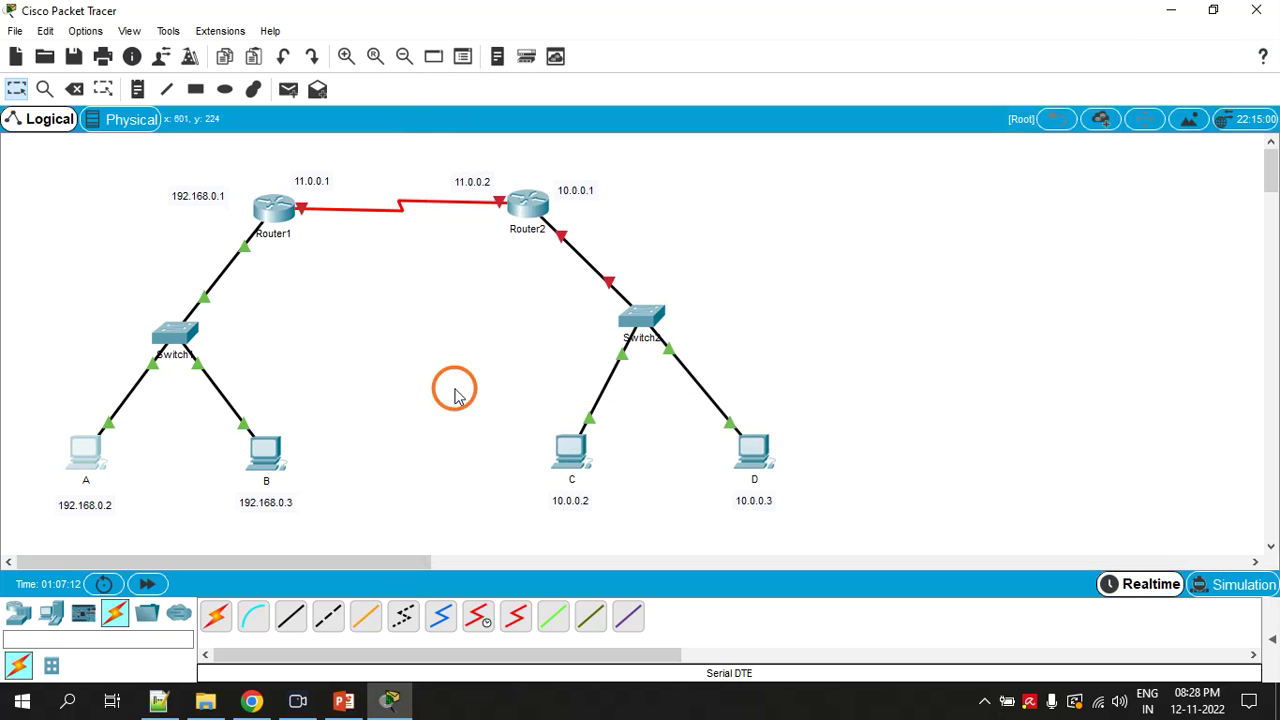
Step: Configure PC B with default gateway 192.168.0.1, IP address 192.168.0.3 and subnet mask 255.255.255.0
click(265, 455)
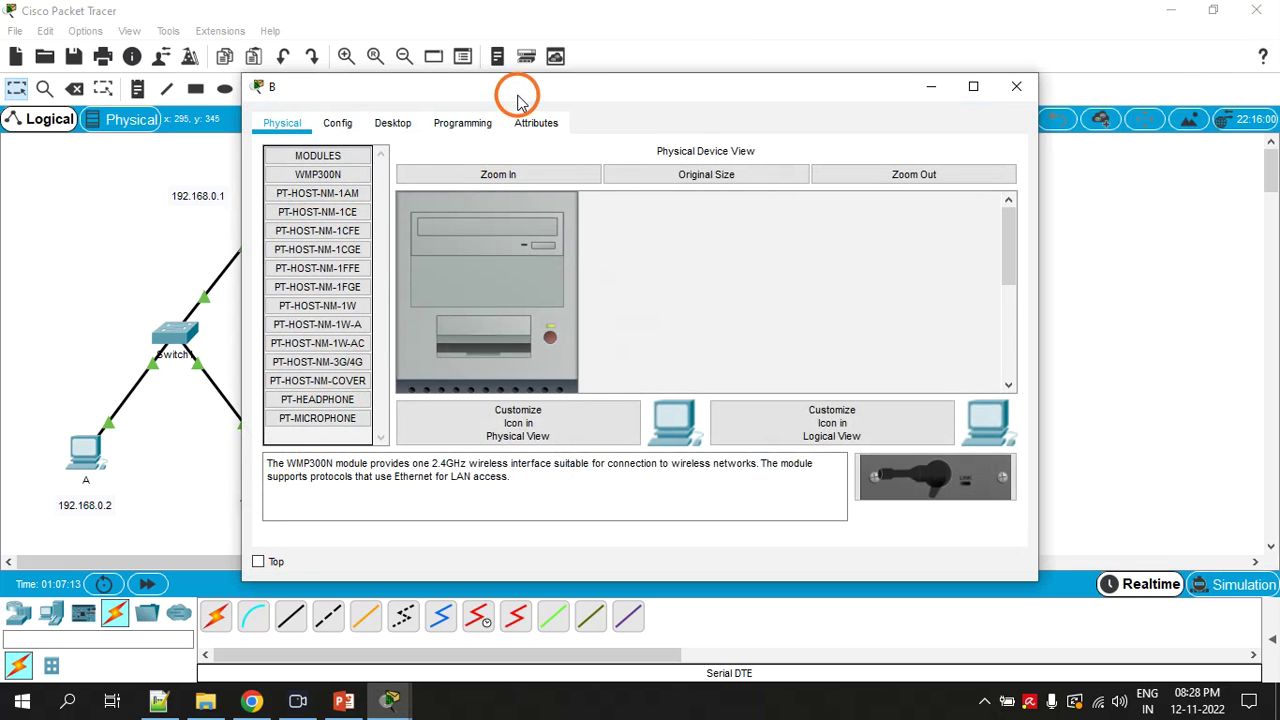
drag(517, 95, 697, 97)
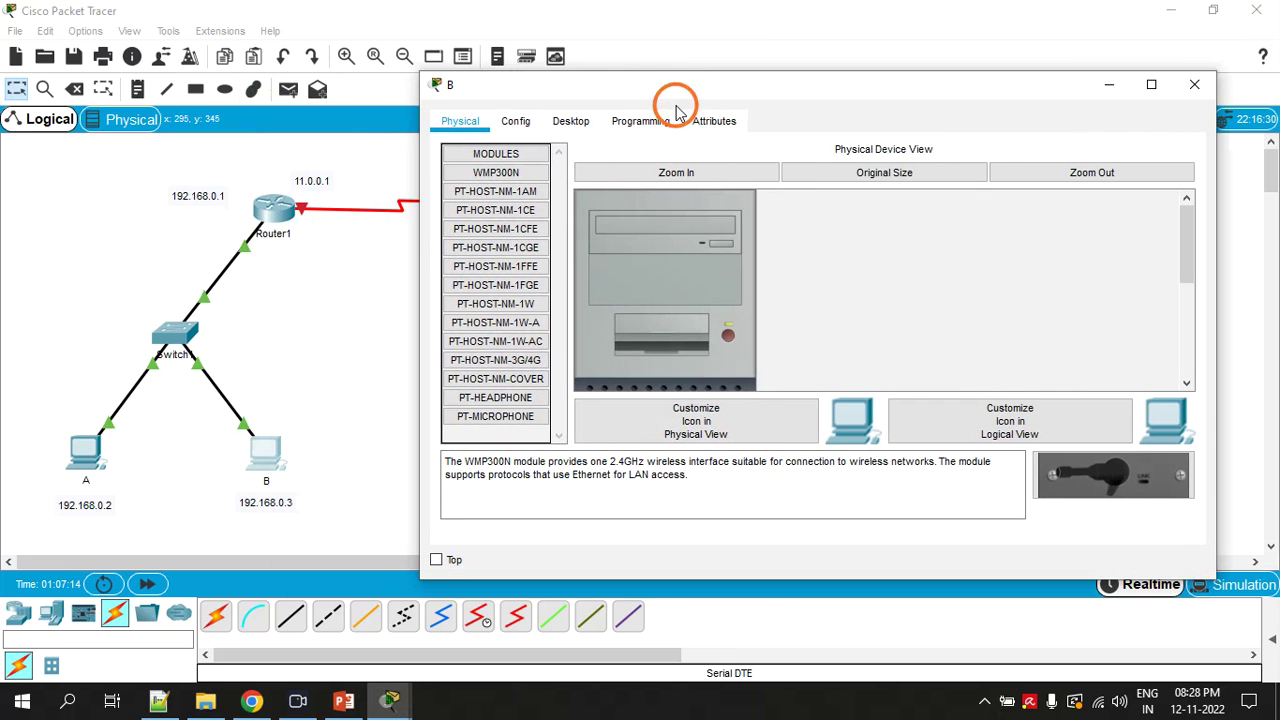
click(560, 120)
click(502, 204)
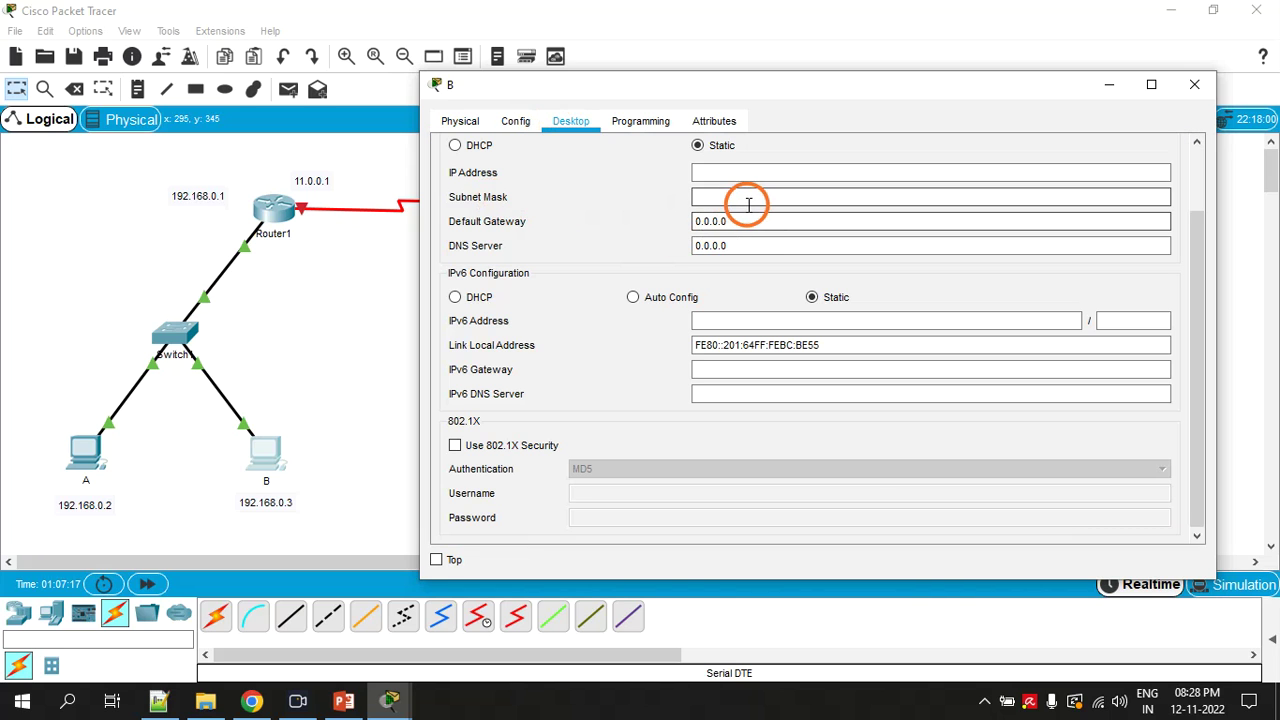
drag(745, 222, 658, 228)
key(ctrl+v)
click(749, 172)
key(ctrl+v)
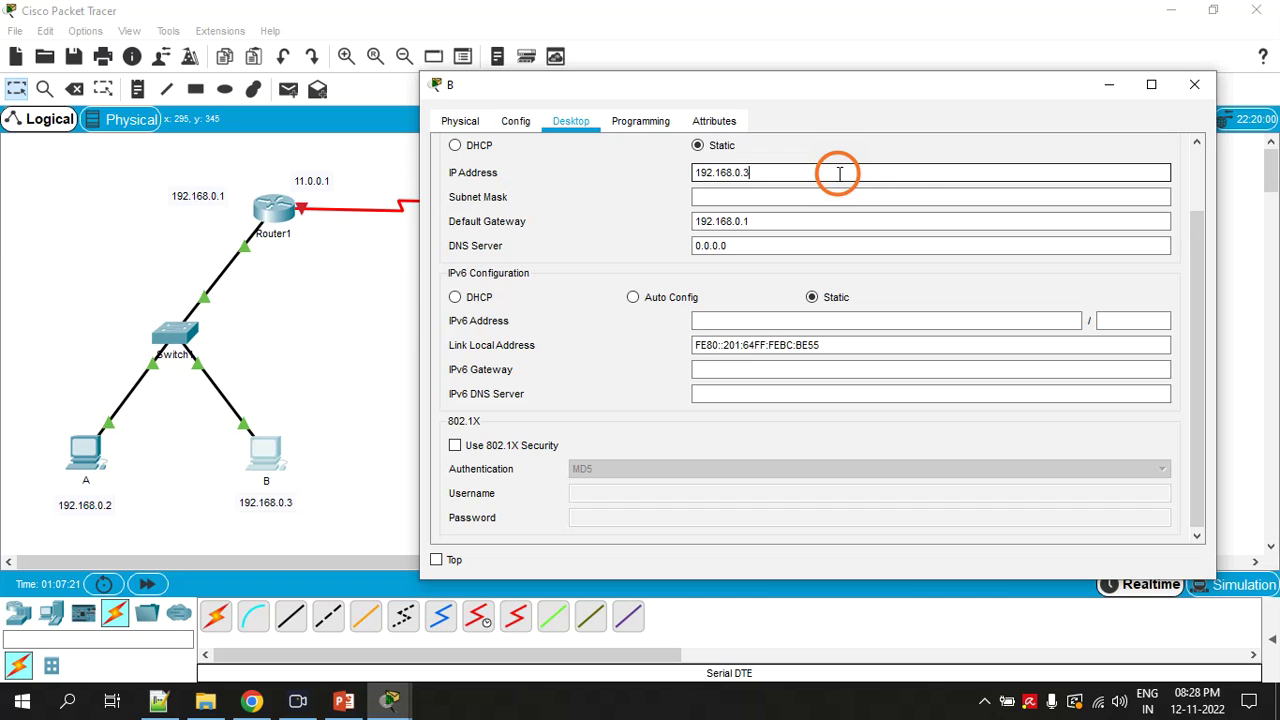
click(815, 196)
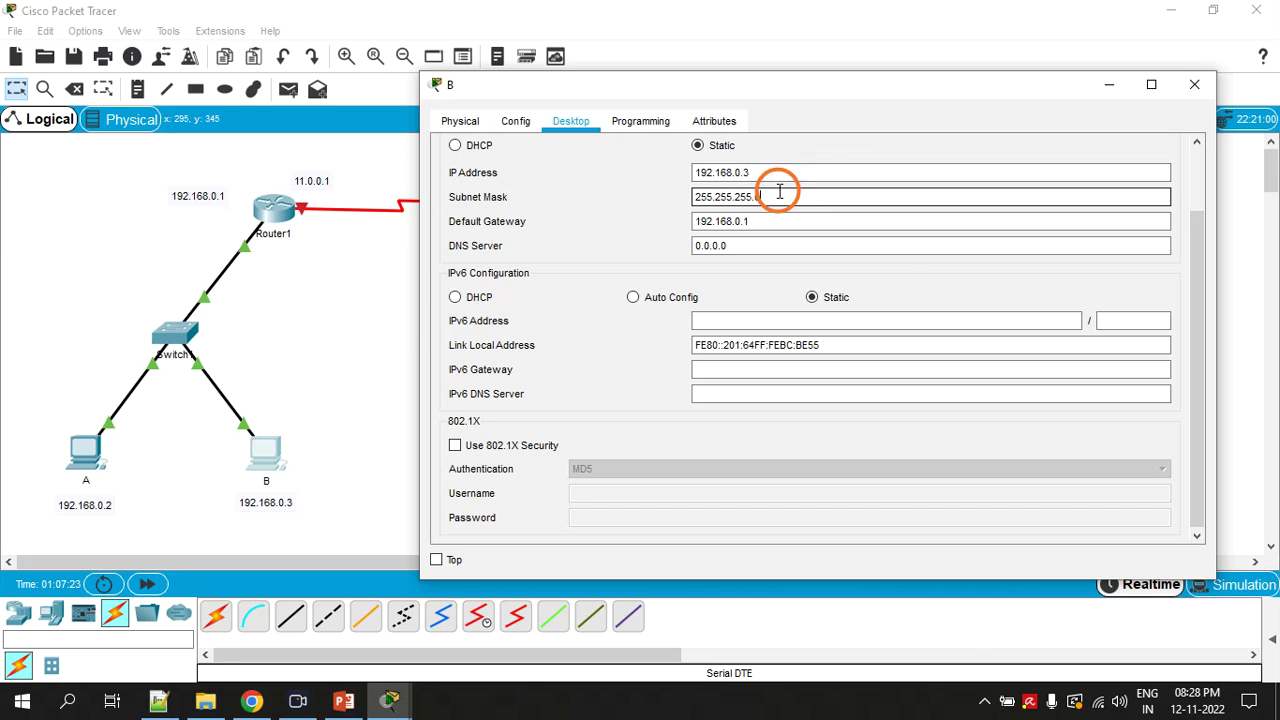
click(1197, 92)
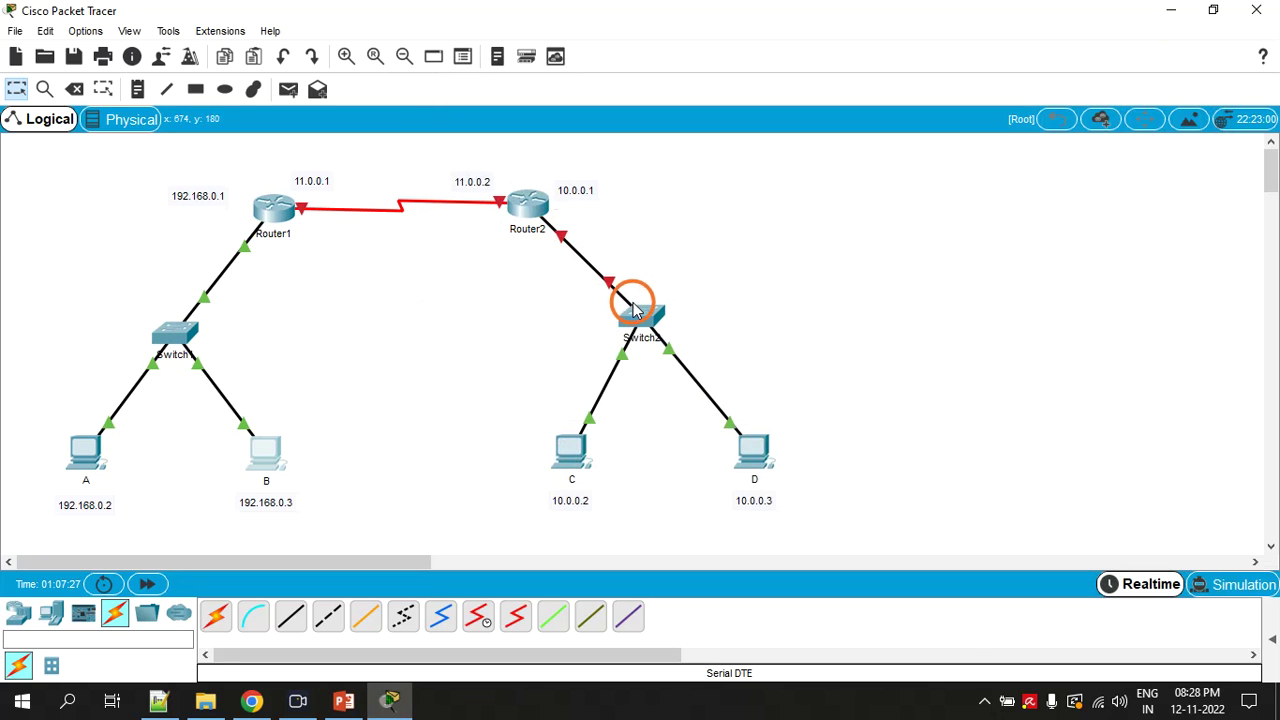
Step: Adjust Switch2's position below Router2 and move PC D slightly closer to PC C
drag(638, 318, 611, 319)
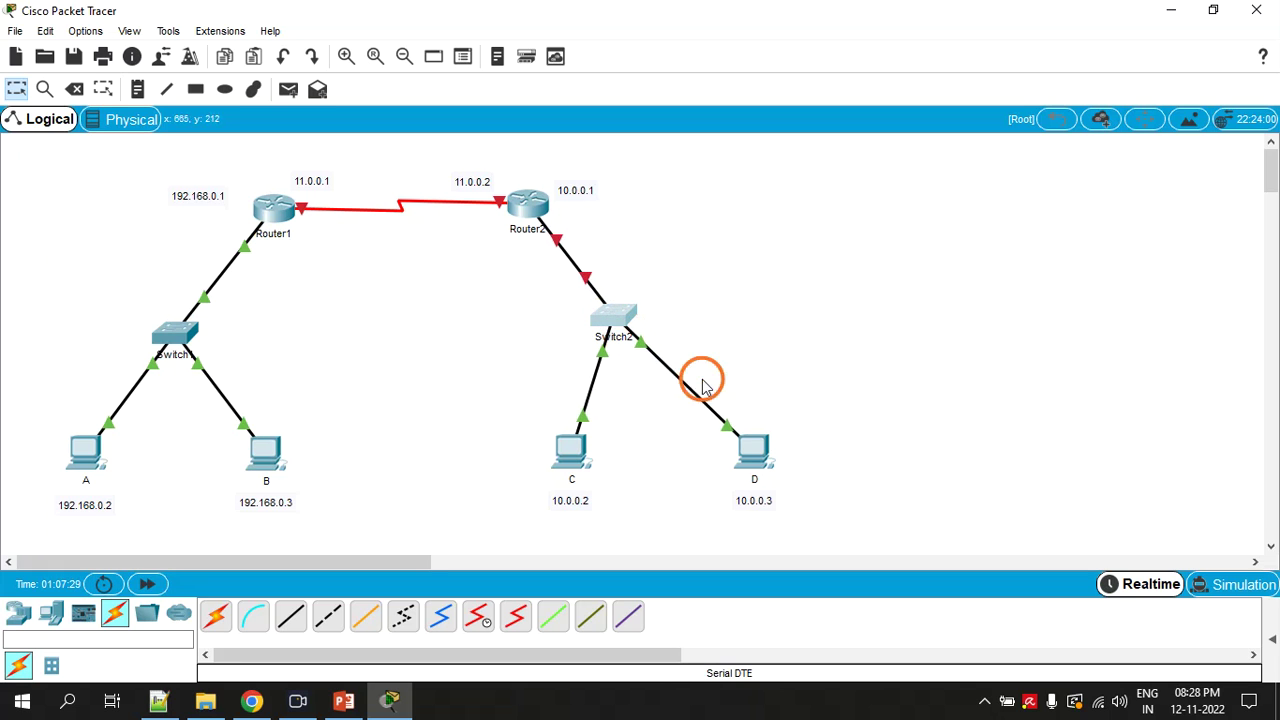
mouse_move(755, 452)
mouse_down()
mouse_move(689, 447)
mouse_move(740, 453)
mouse_up()
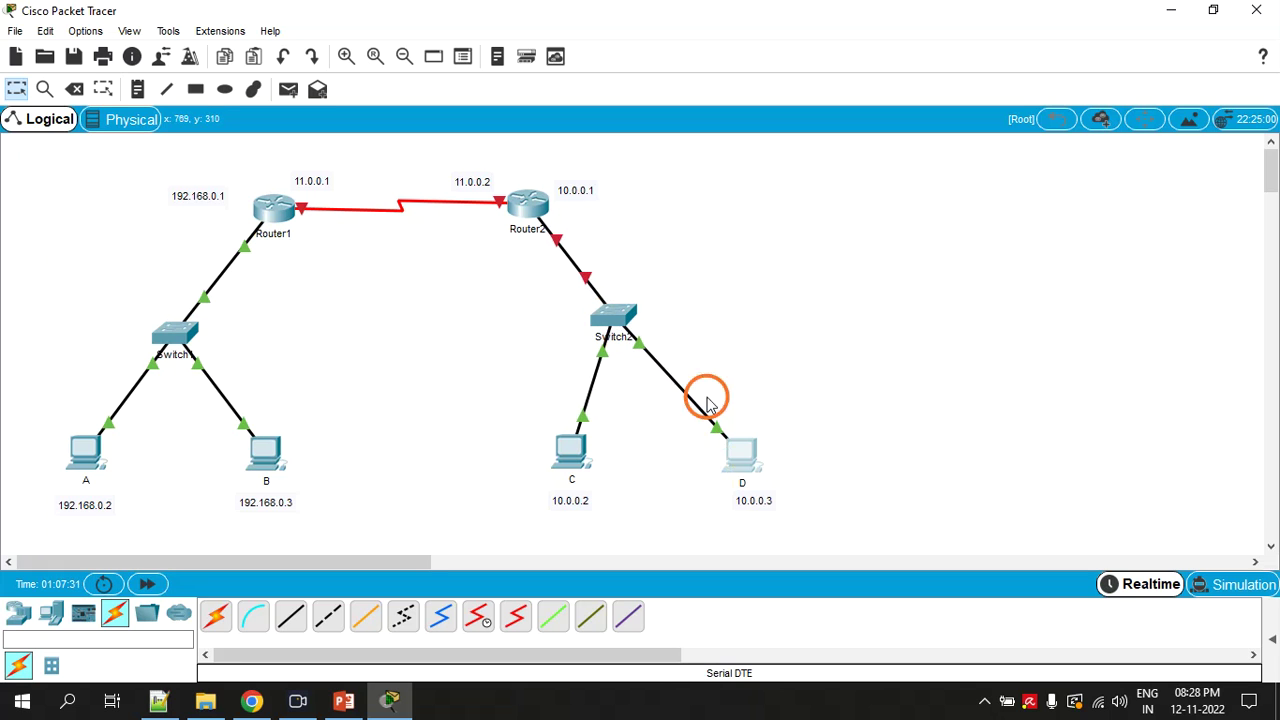
drag(619, 320, 648, 316)
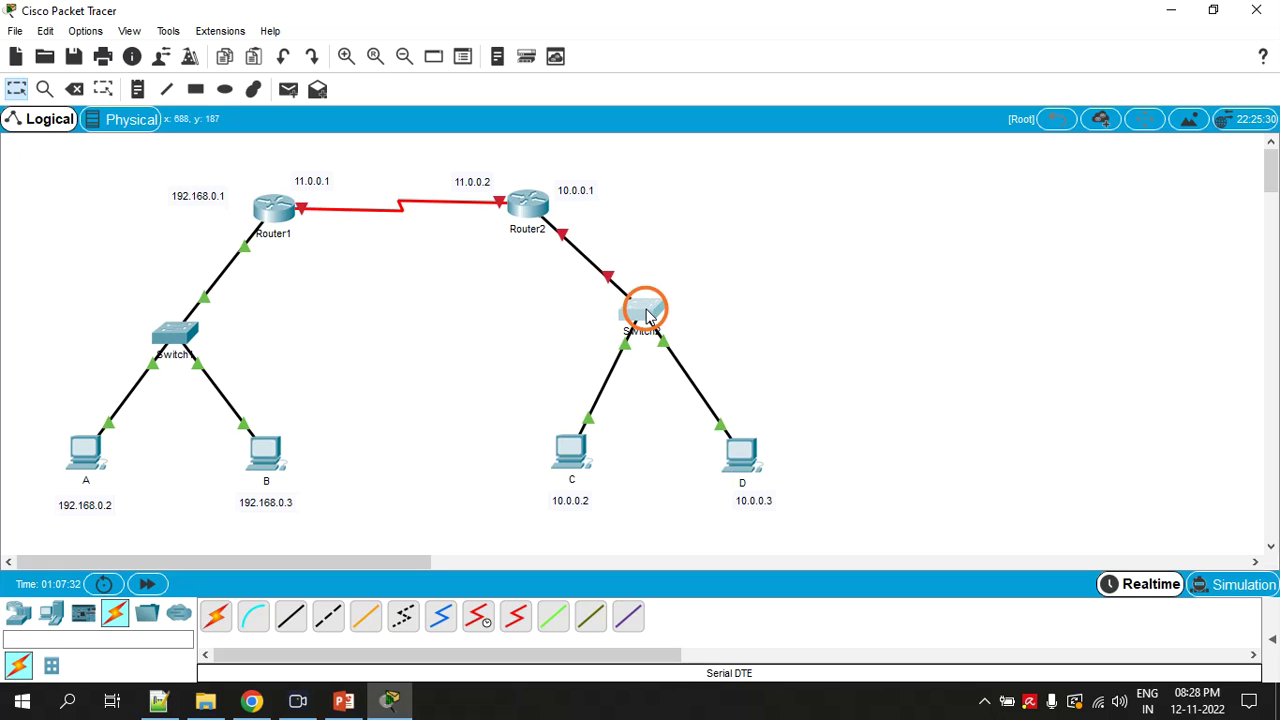
Step: Configure Router2's FastEthernet0/0 with IP address 10.0.0.1 and subnet mask 255.0.0.0, and turn the port on
click(527, 205)
drag(500, 87, 150, 84)
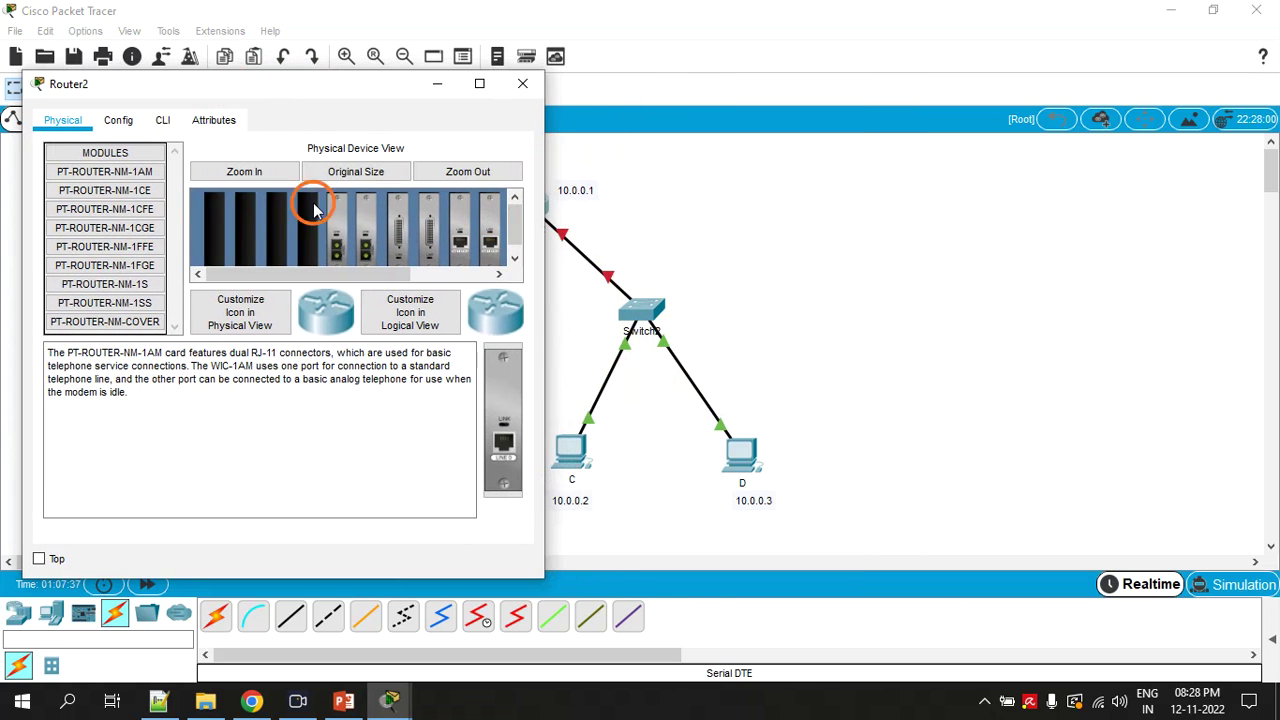
click(118, 120)
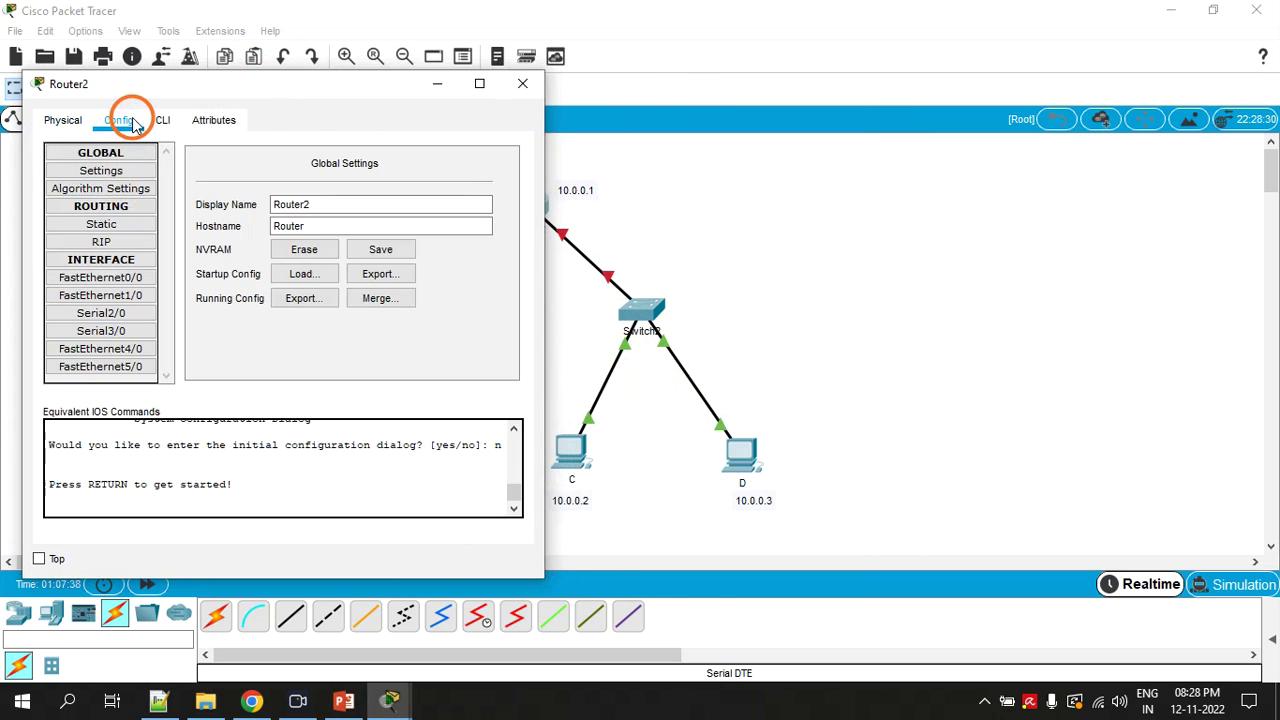
click(125, 280)
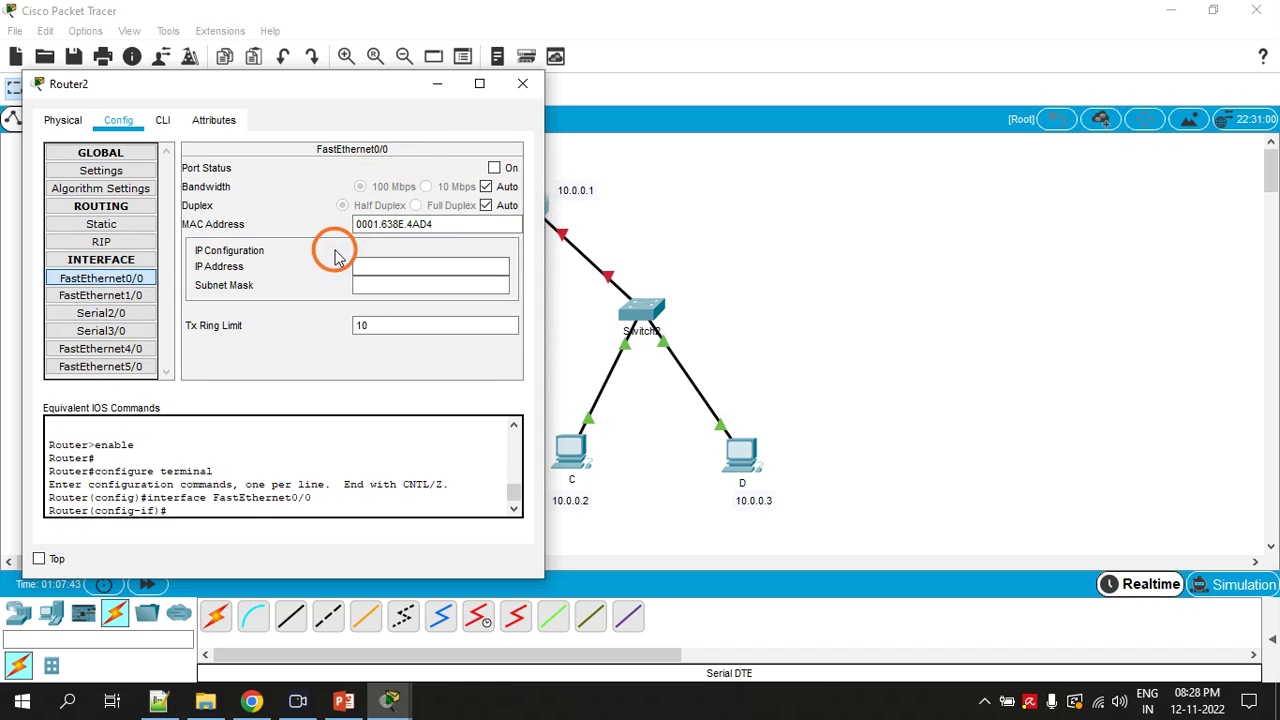
click(381, 267)
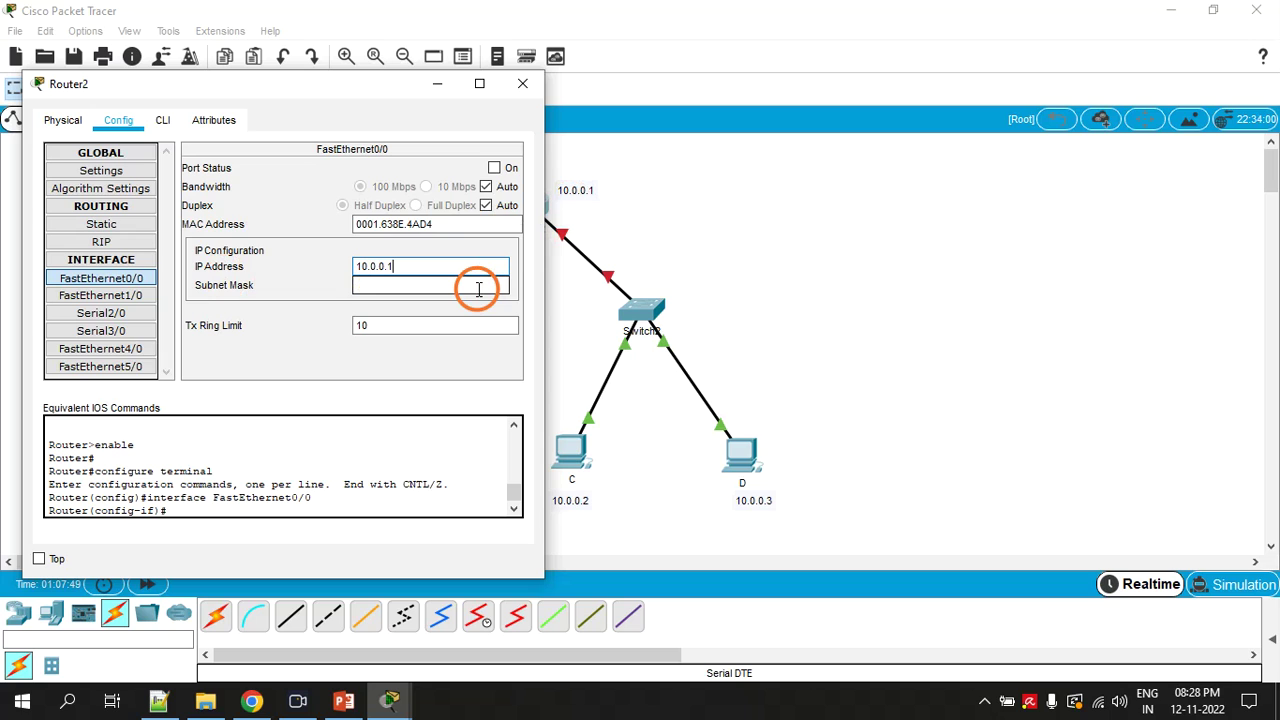
click(419, 288)
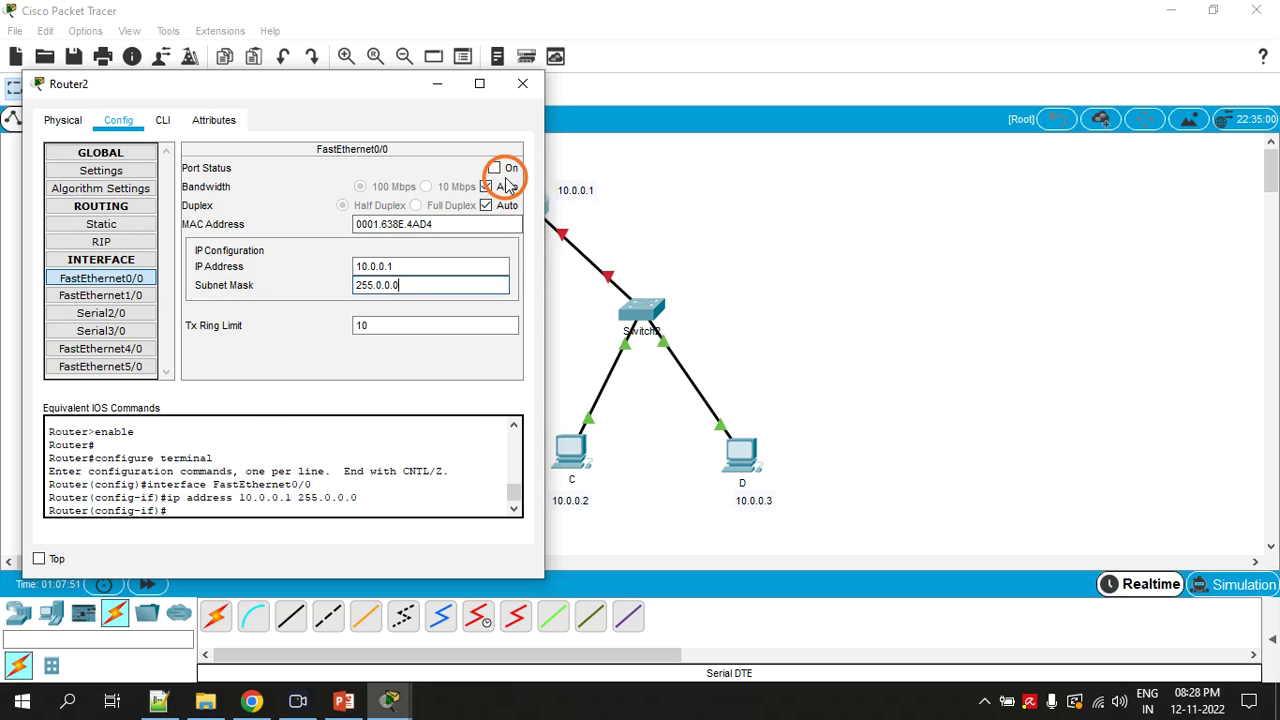
click(494, 168)
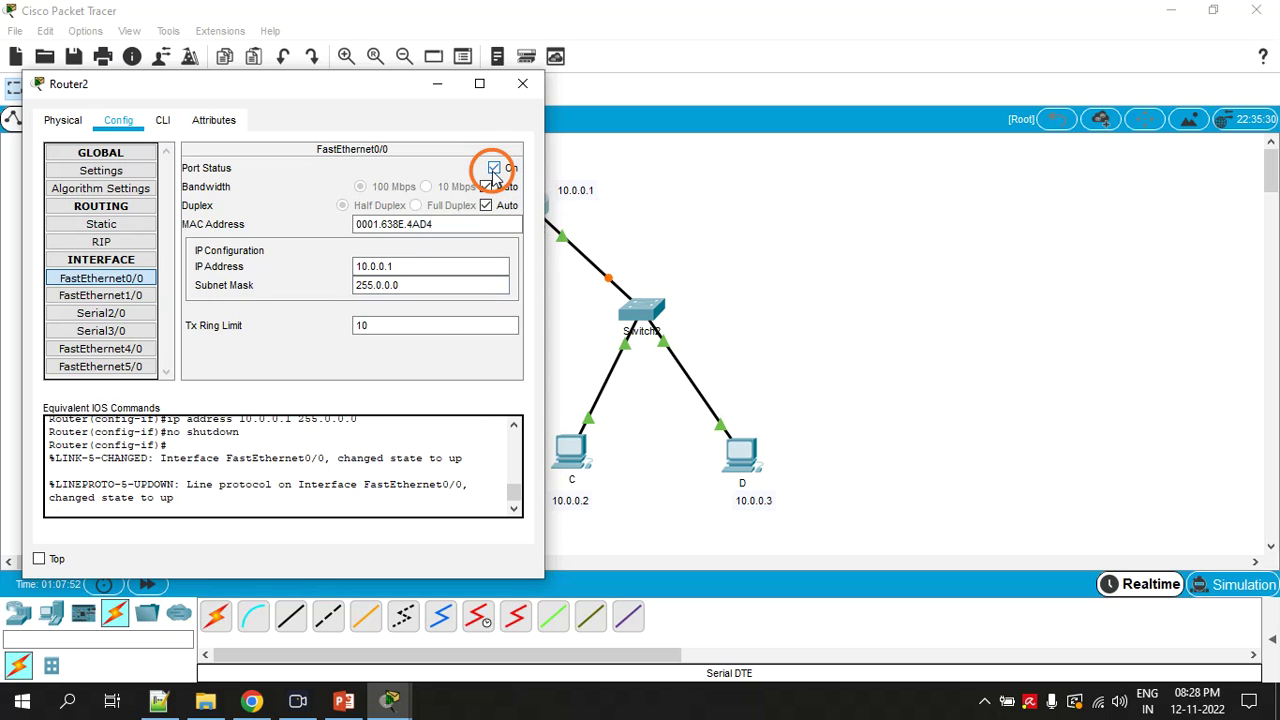
click(519, 90)
Step: Configure PC C with default gateway 10.0.0.1, IP address 10.0.0.2 and subnet mask 255.0.0.0
click(572, 445)
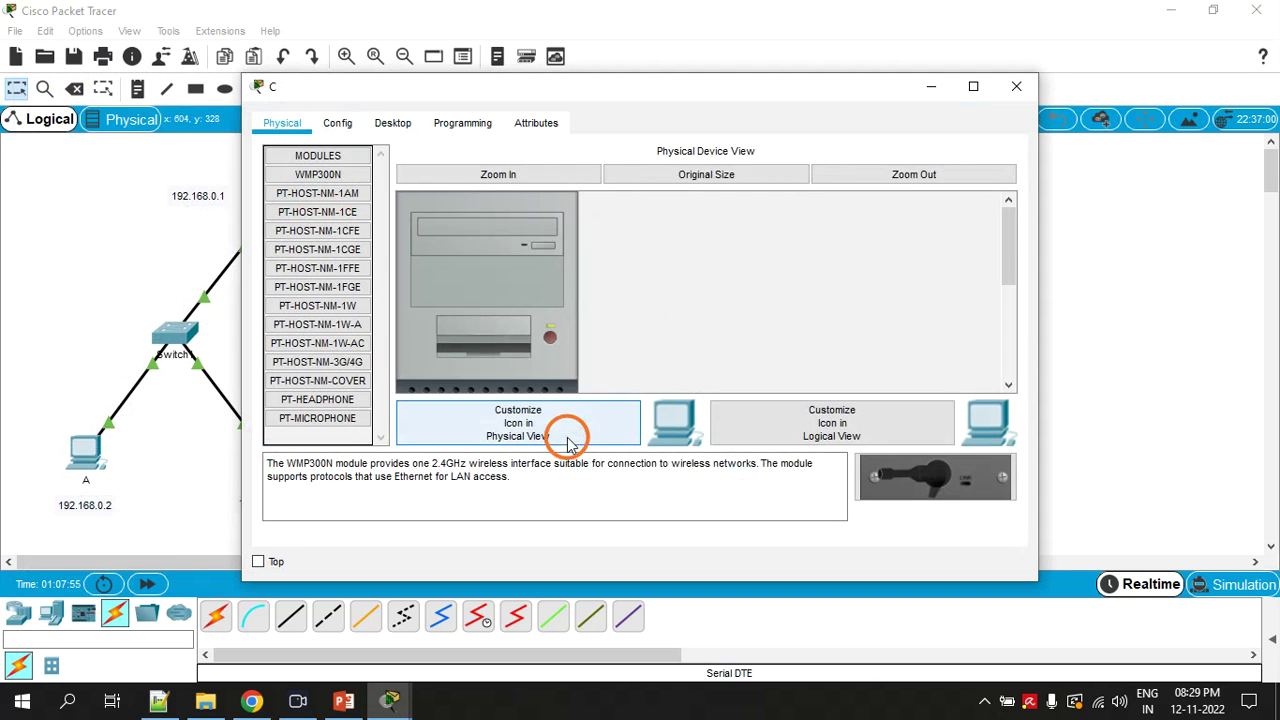
click(388, 126)
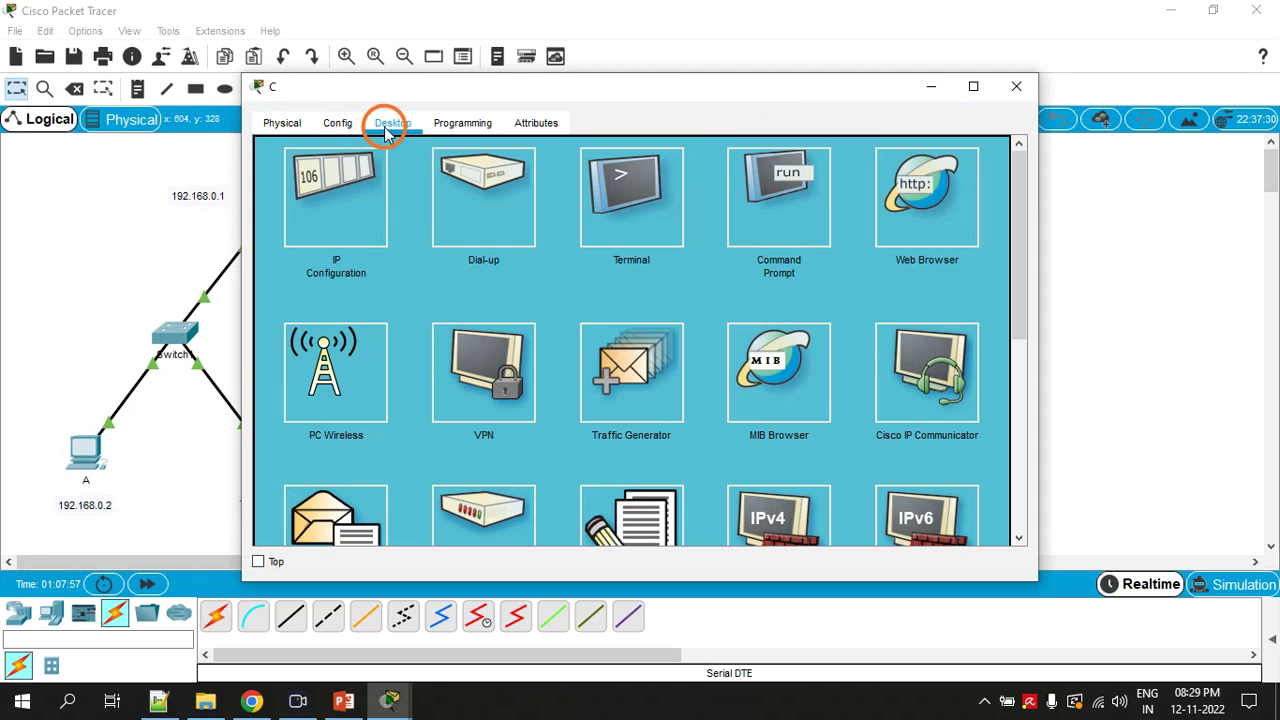
click(347, 218)
drag(571, 222, 489, 222)
text(10.0.0.1)
click(589, 173)
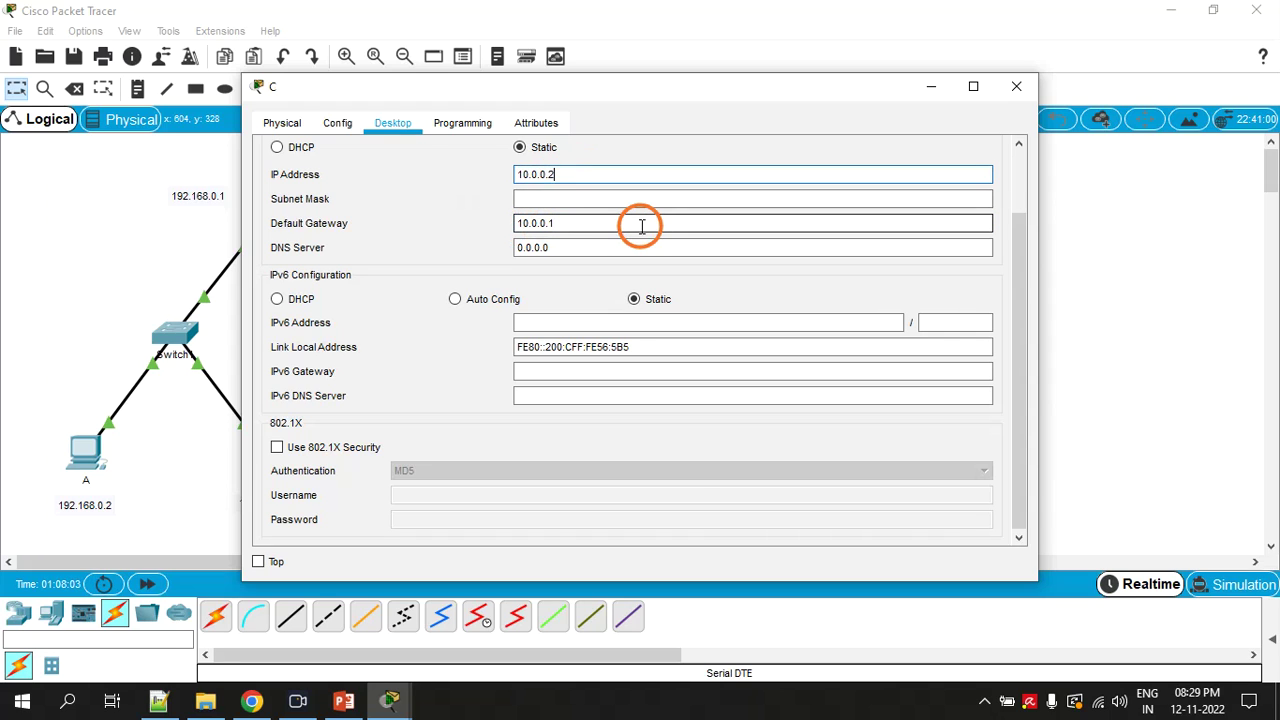
click(626, 200)
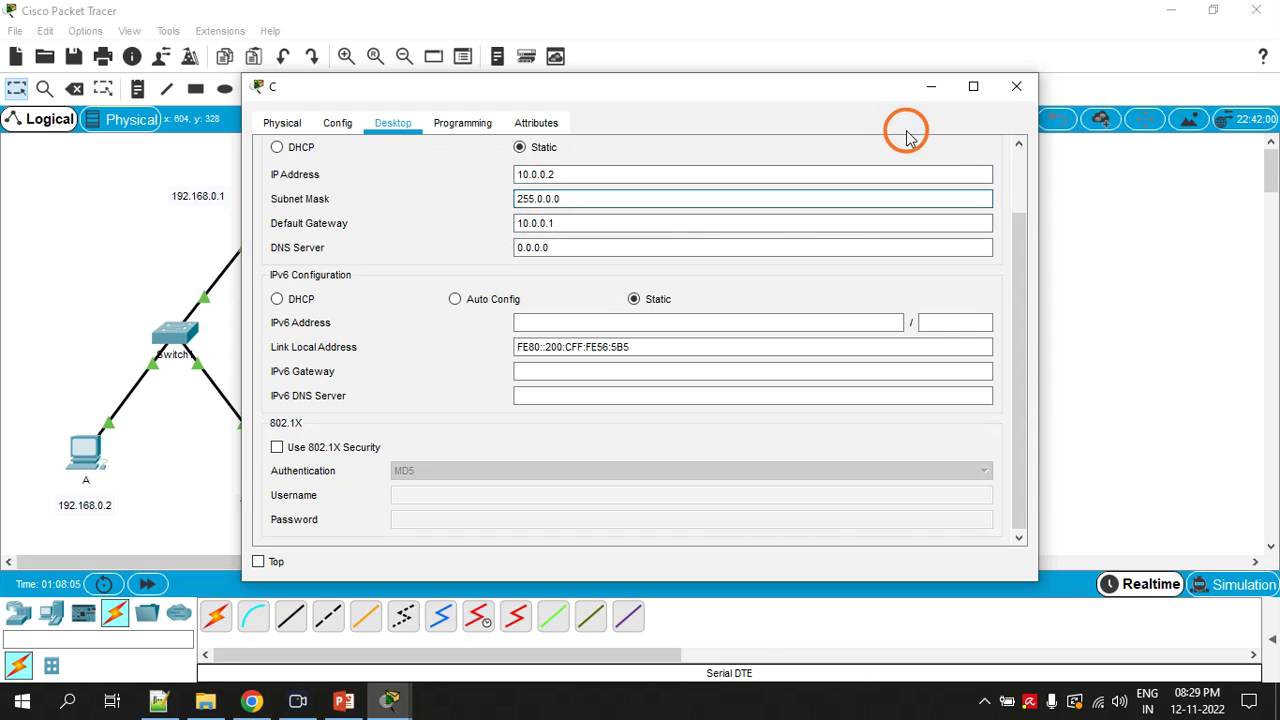
click(1016, 86)
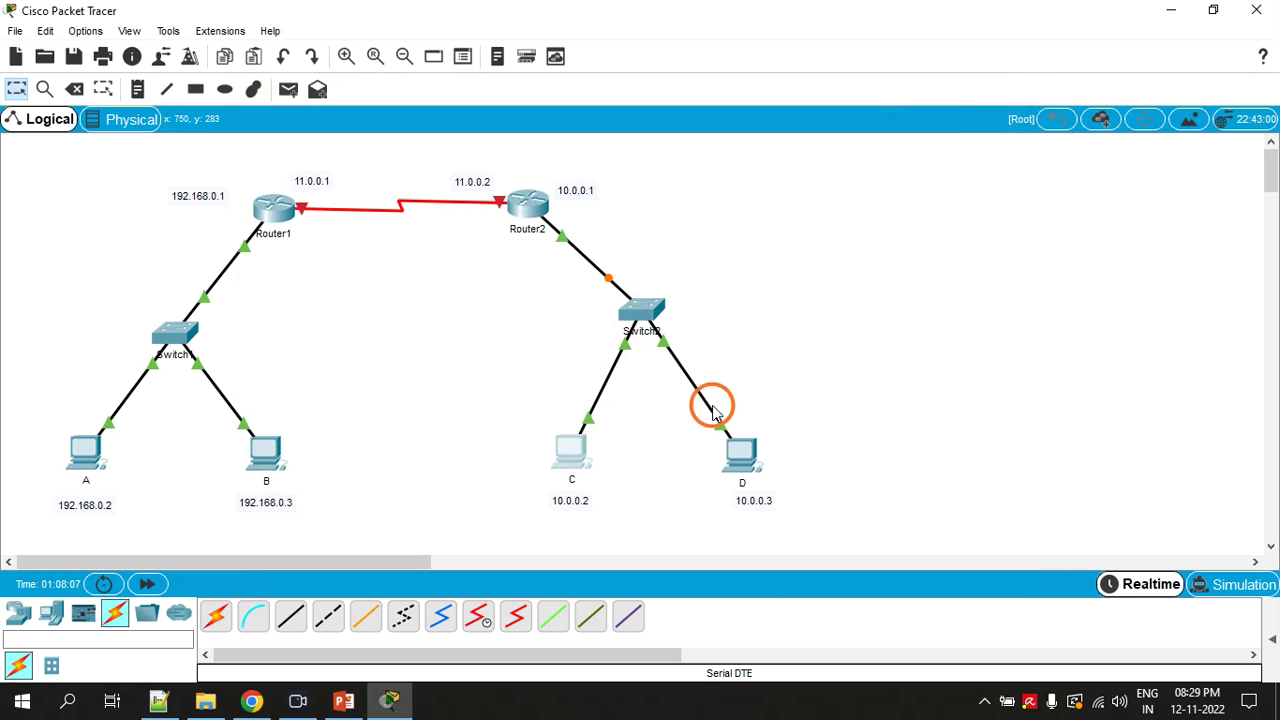
Step: Configure PC D with default gateway 10.0.0.1, IP address 10.0.0.3 and subnet mask 255.0.0.0
click(735, 462)
click(410, 124)
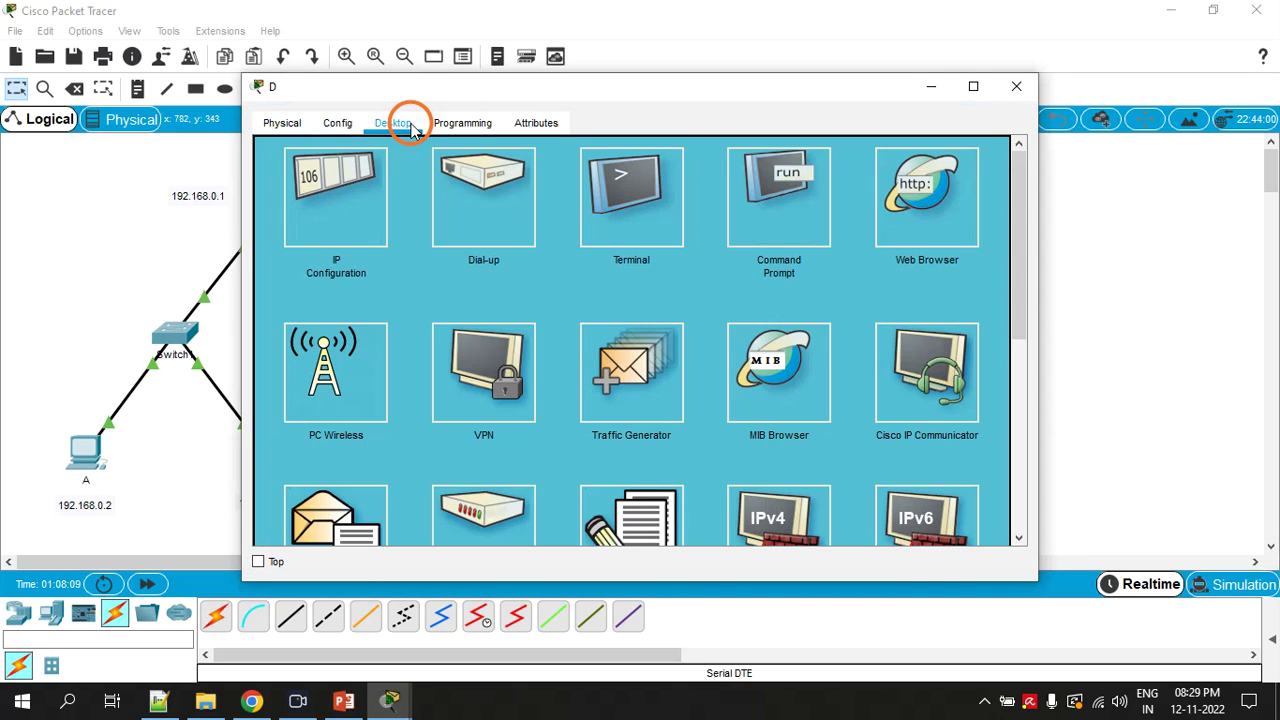
click(345, 220)
drag(580, 223, 480, 237)
text(10.0.0.1)
click(532, 176)
text(10.0.0.1)
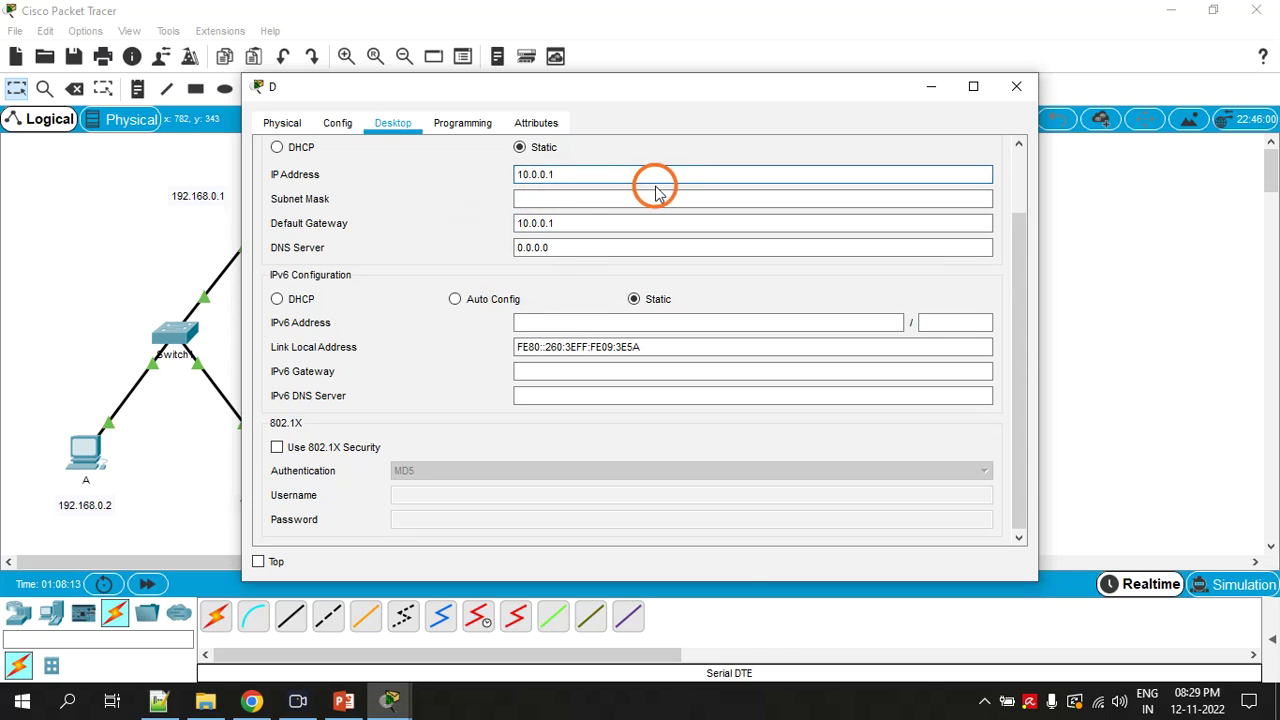
click(612, 196)
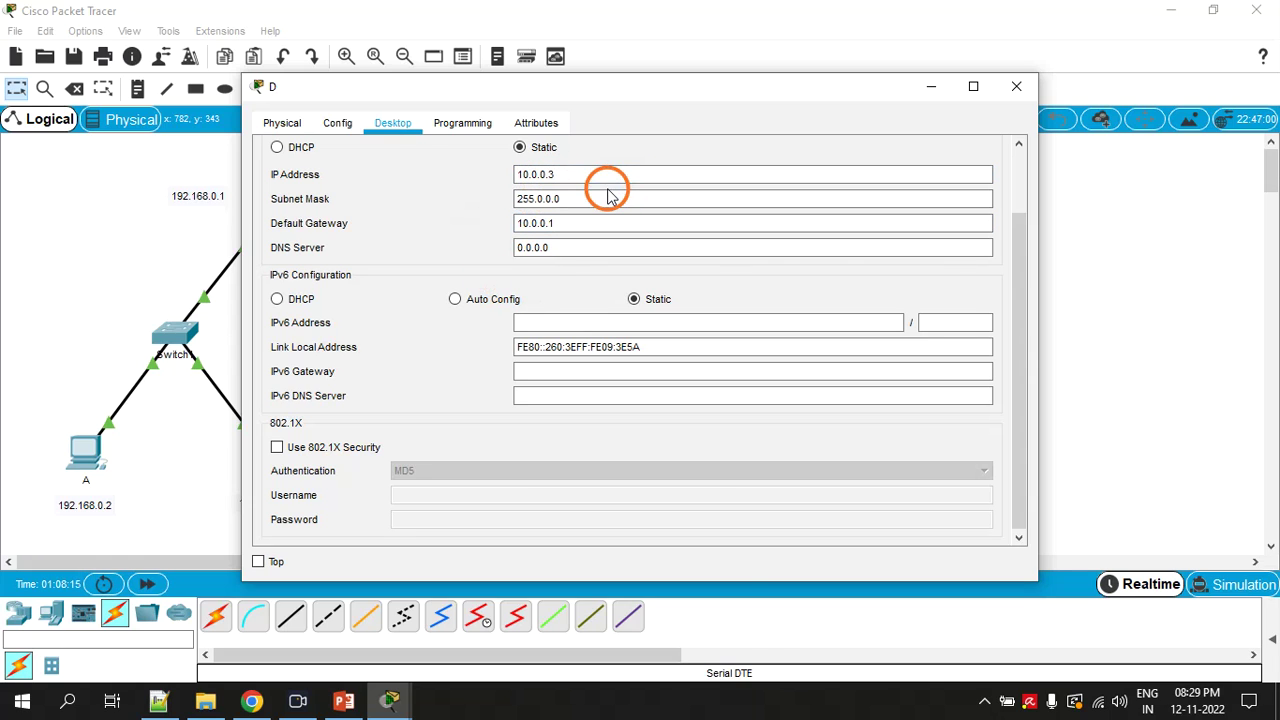
click(1019, 87)
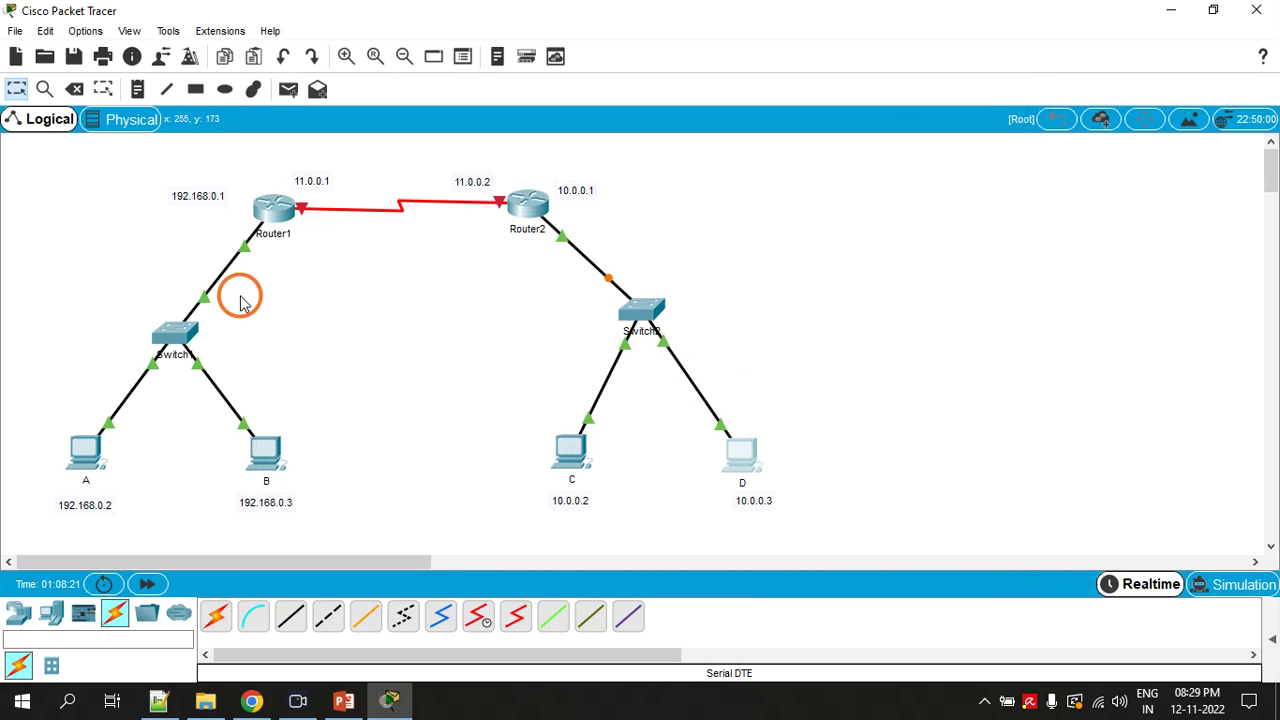
Step: Fast-forward the network time to bring up the link between Switch2 and Router2
click(148, 585)
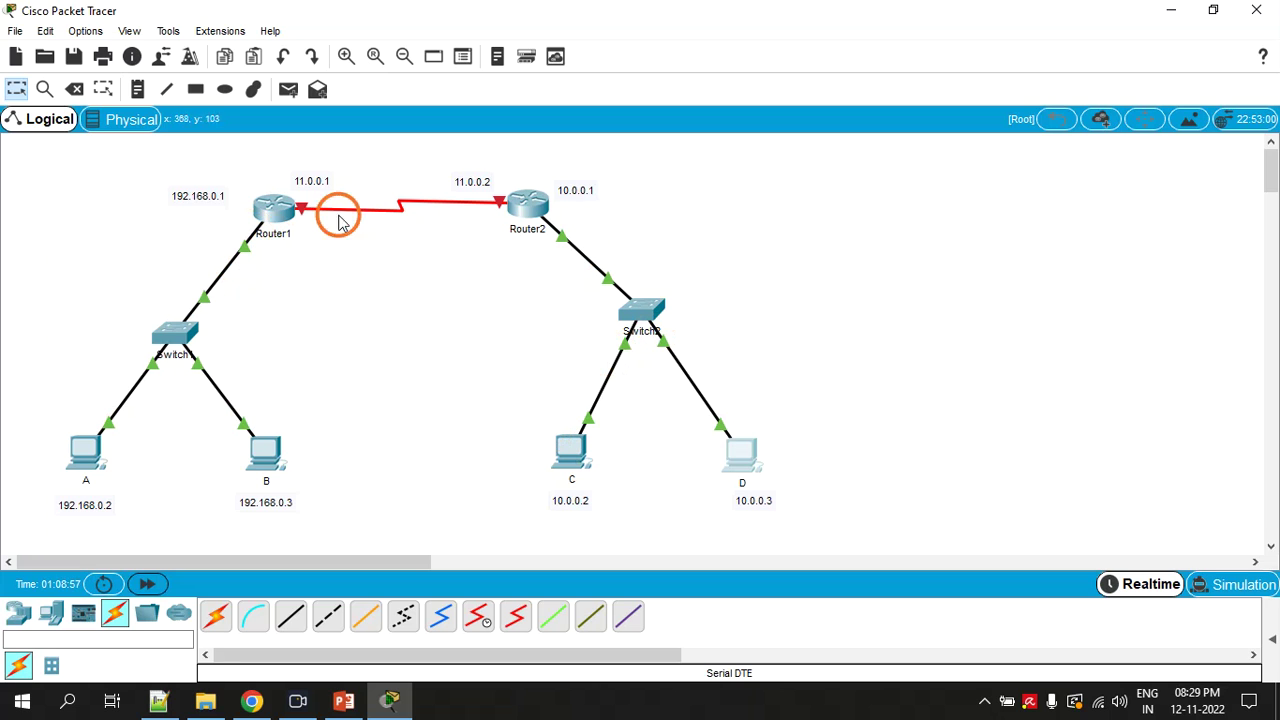
Step: Configure Router1's Serial2/0 with IP address 11.0.0.1 and subnet mask 255.0.0.0, and turn the port on
click(270, 205)
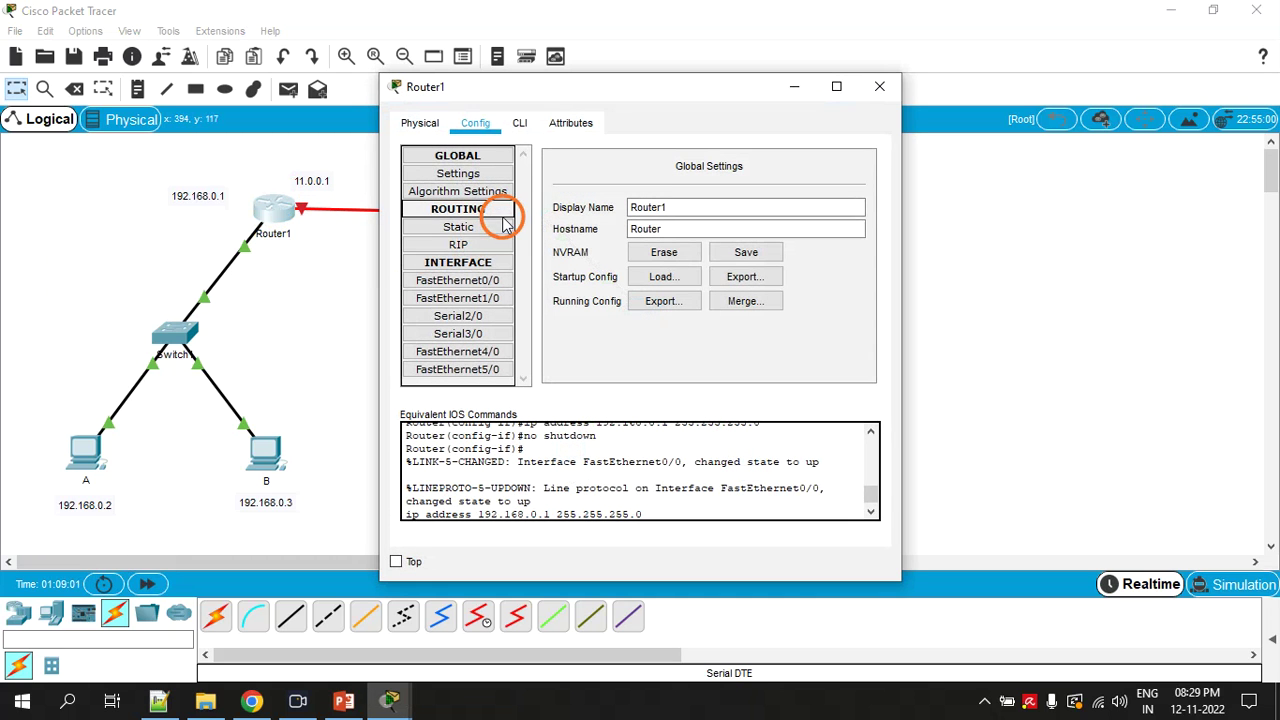
drag(545, 88, 799, 95)
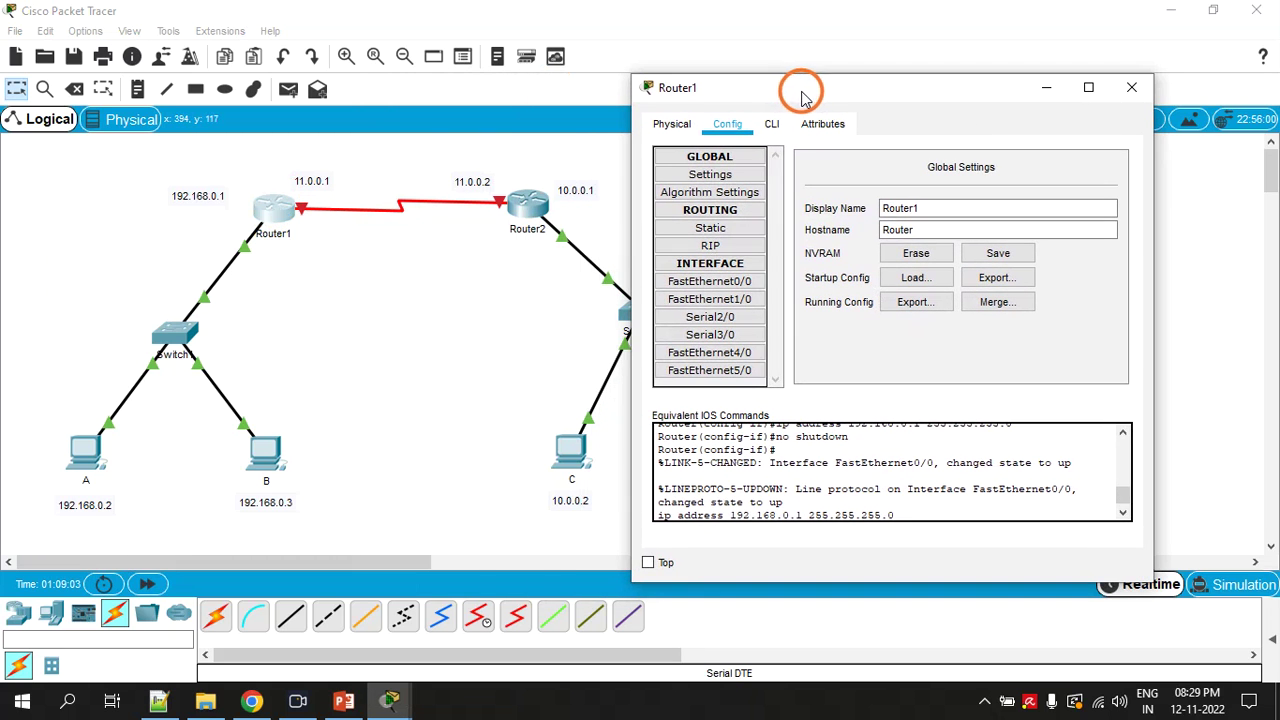
click(712, 317)
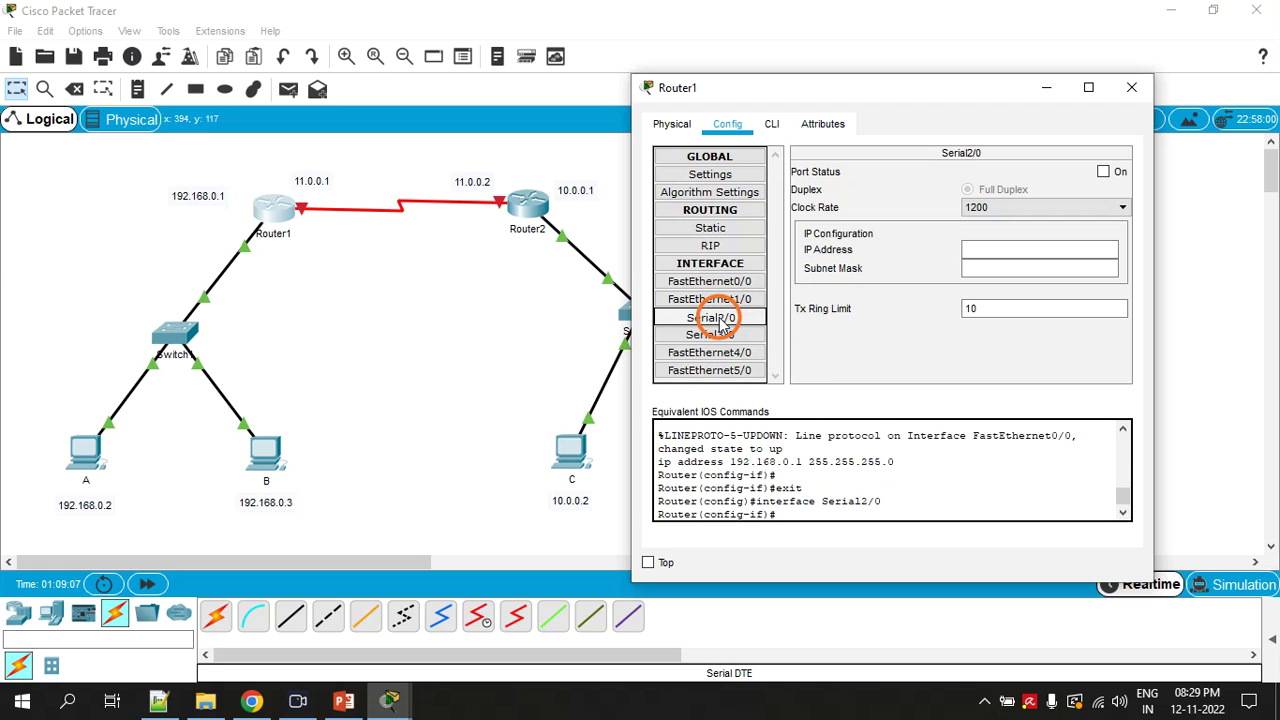
click(995, 249)
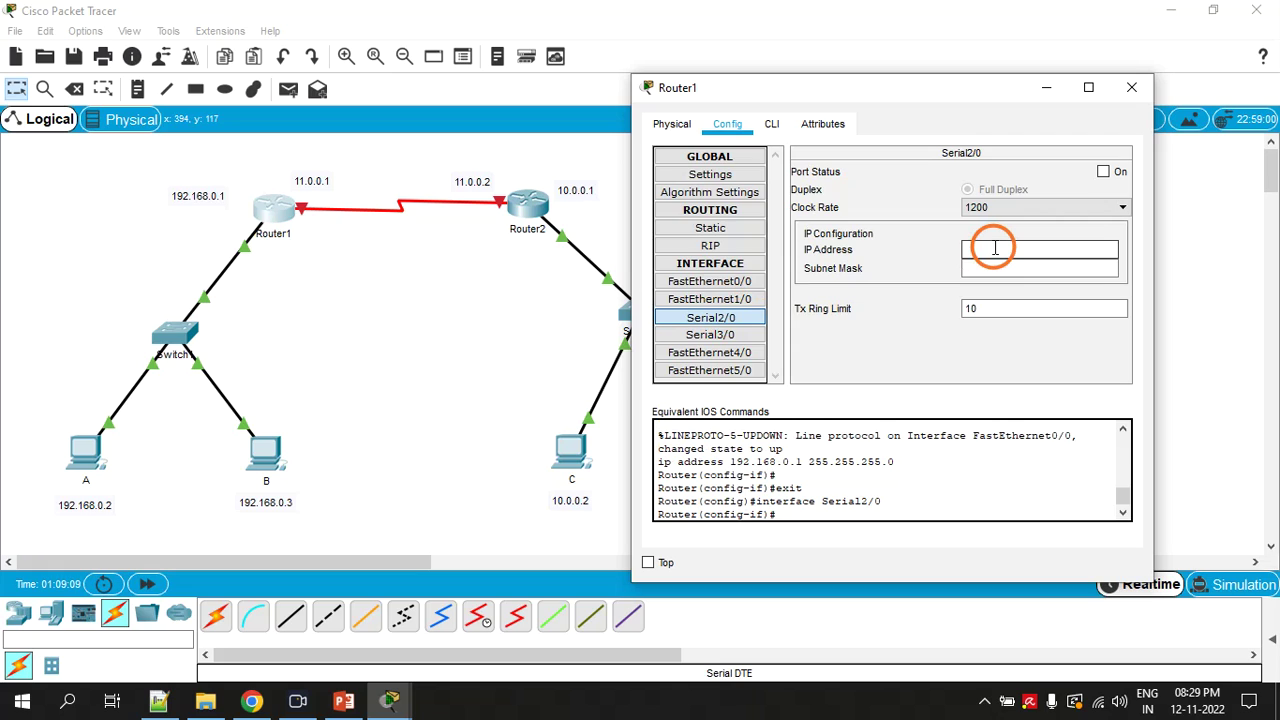
text(11.0.)
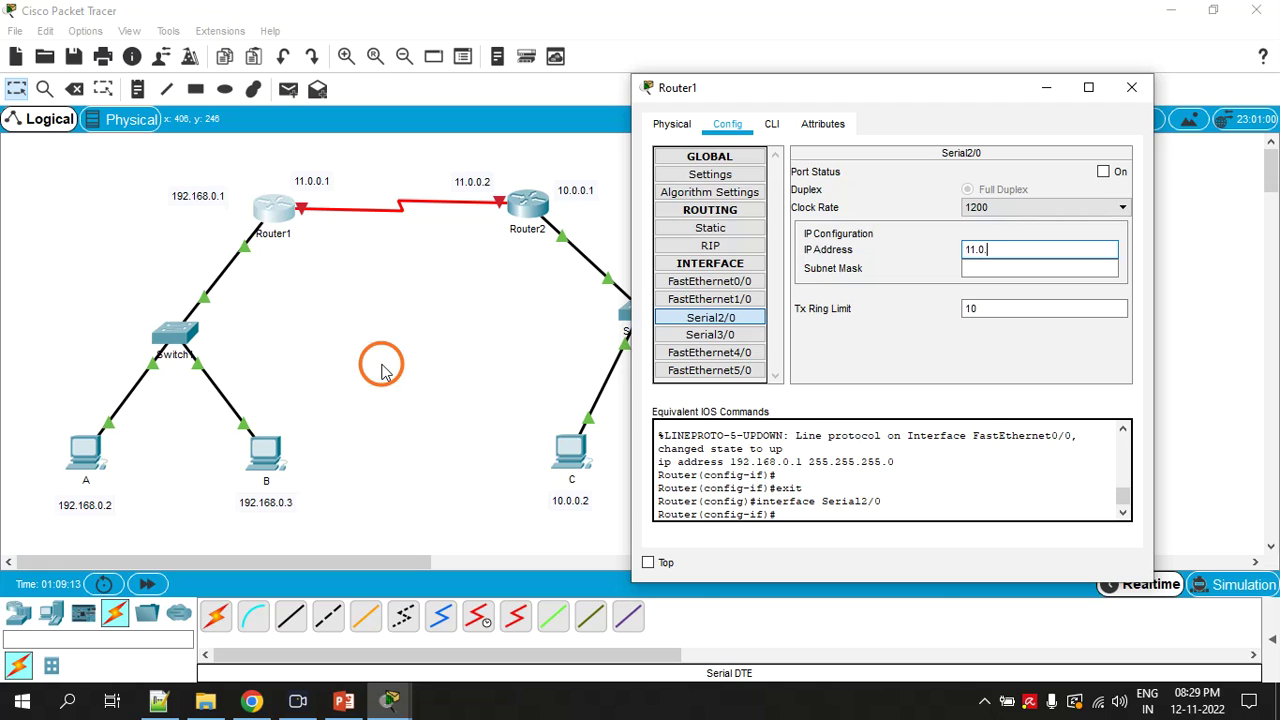
text(0.1)
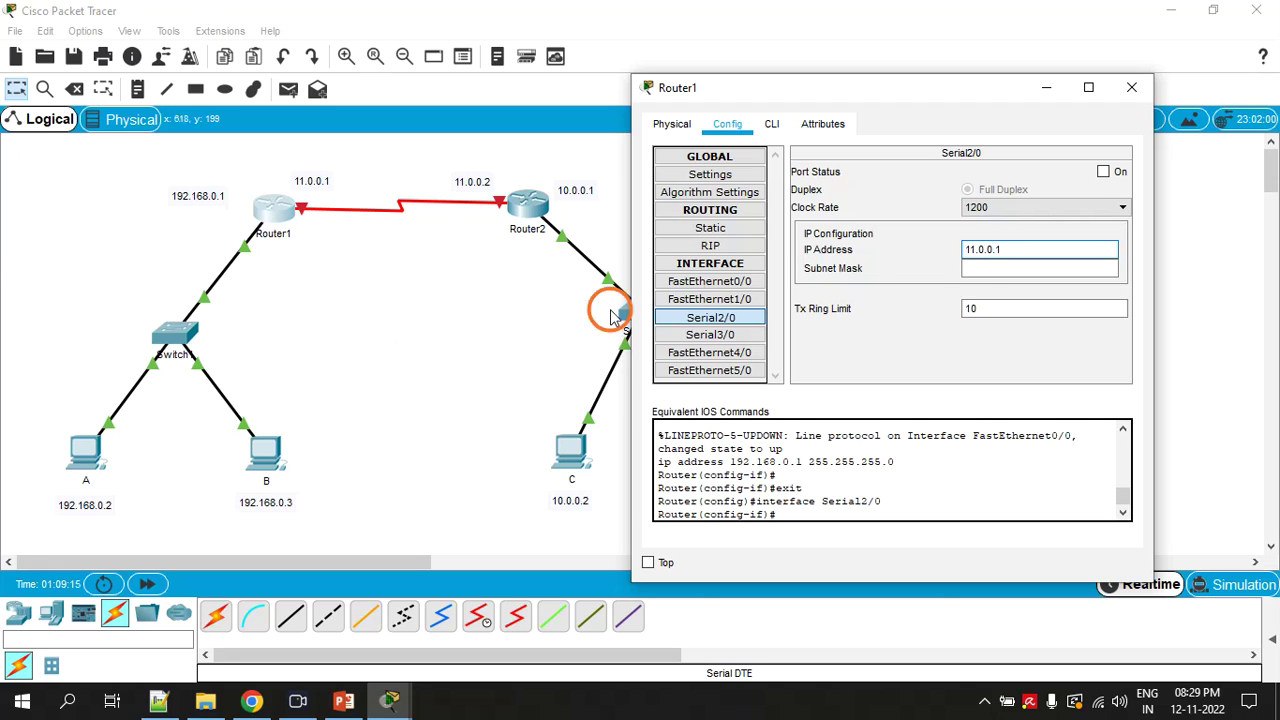
click(960, 266)
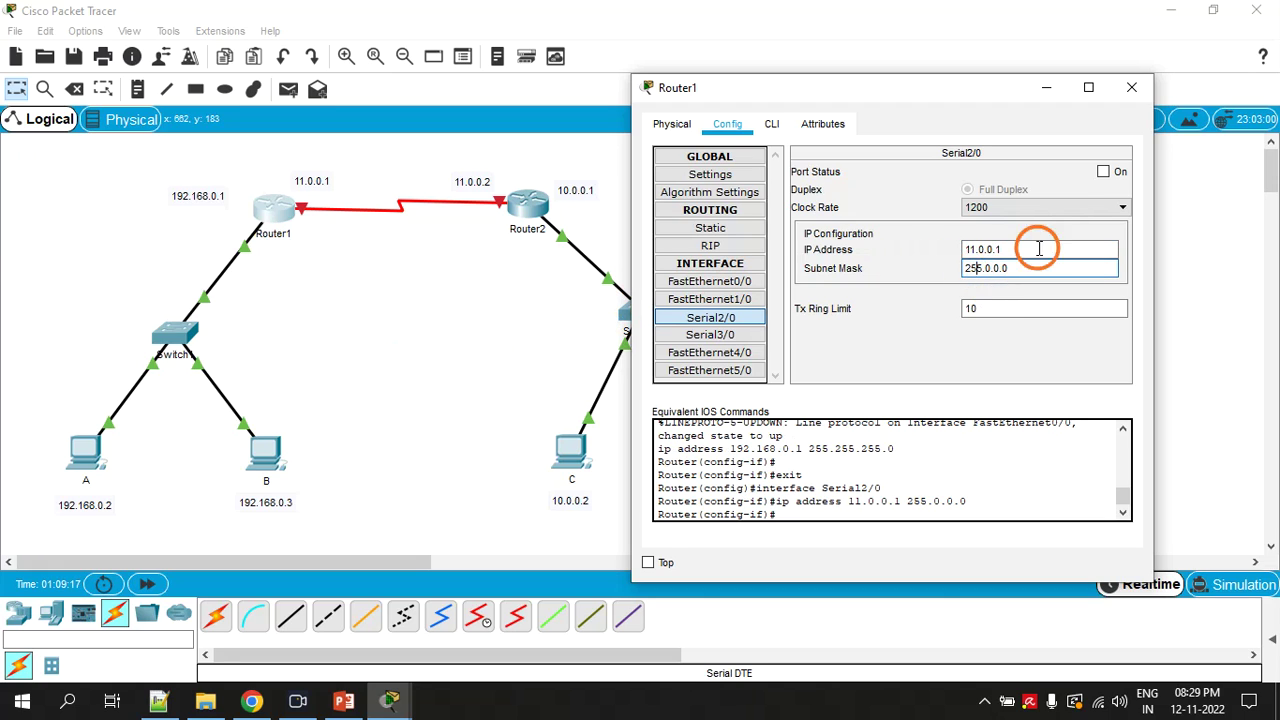
click(1103, 172)
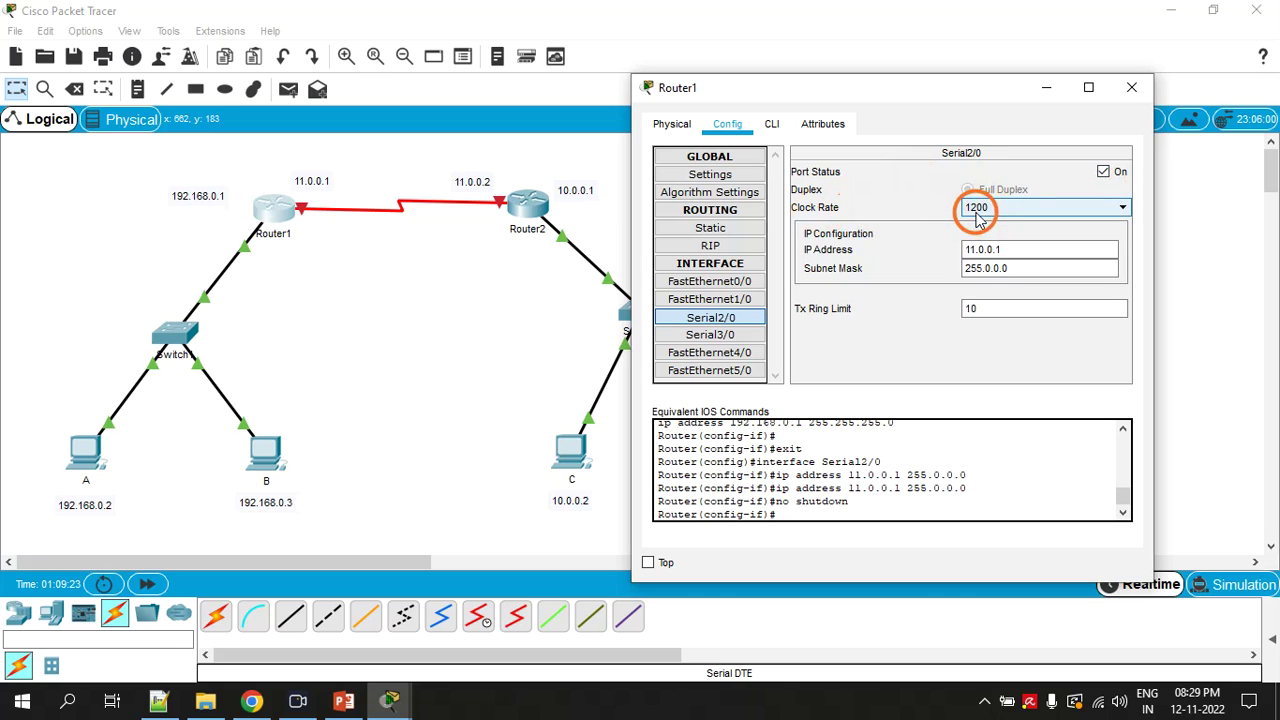
click(1133, 92)
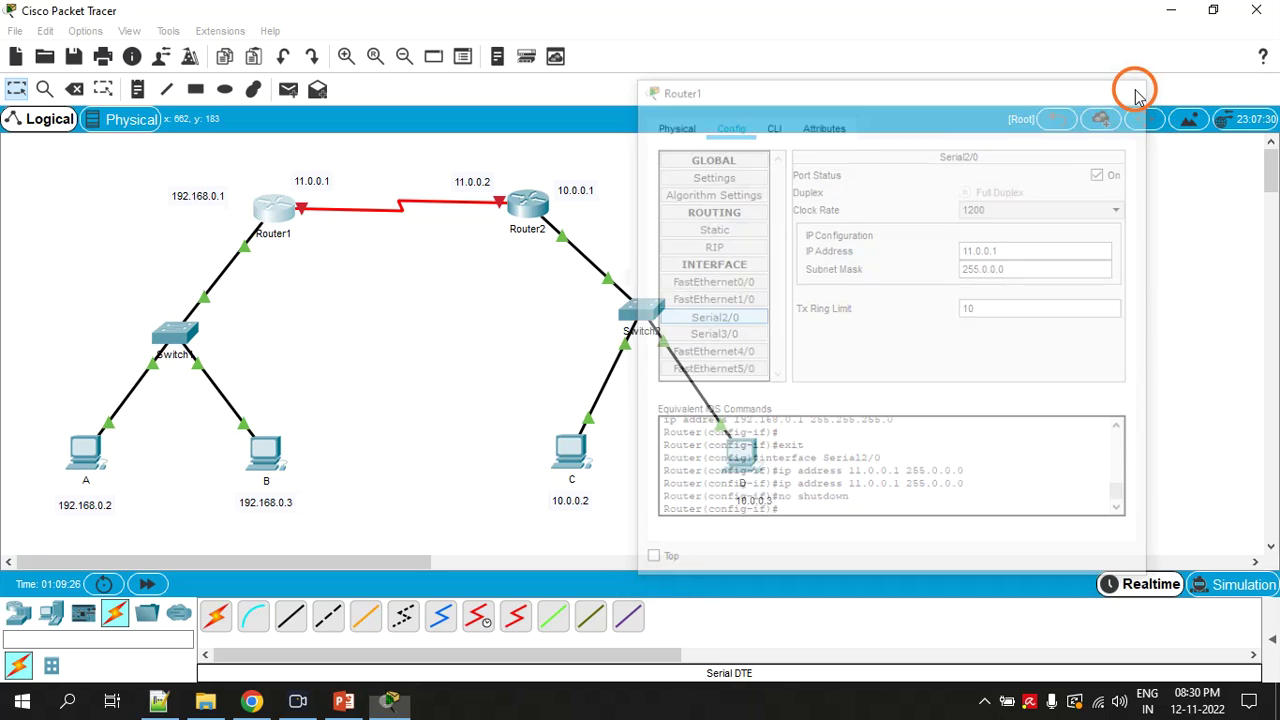
Step: Configure Router2's Serial2/0 with IP address 11.0.0.2 and subnet mask 255.0.0.0, and turn the port on
click(527, 214)
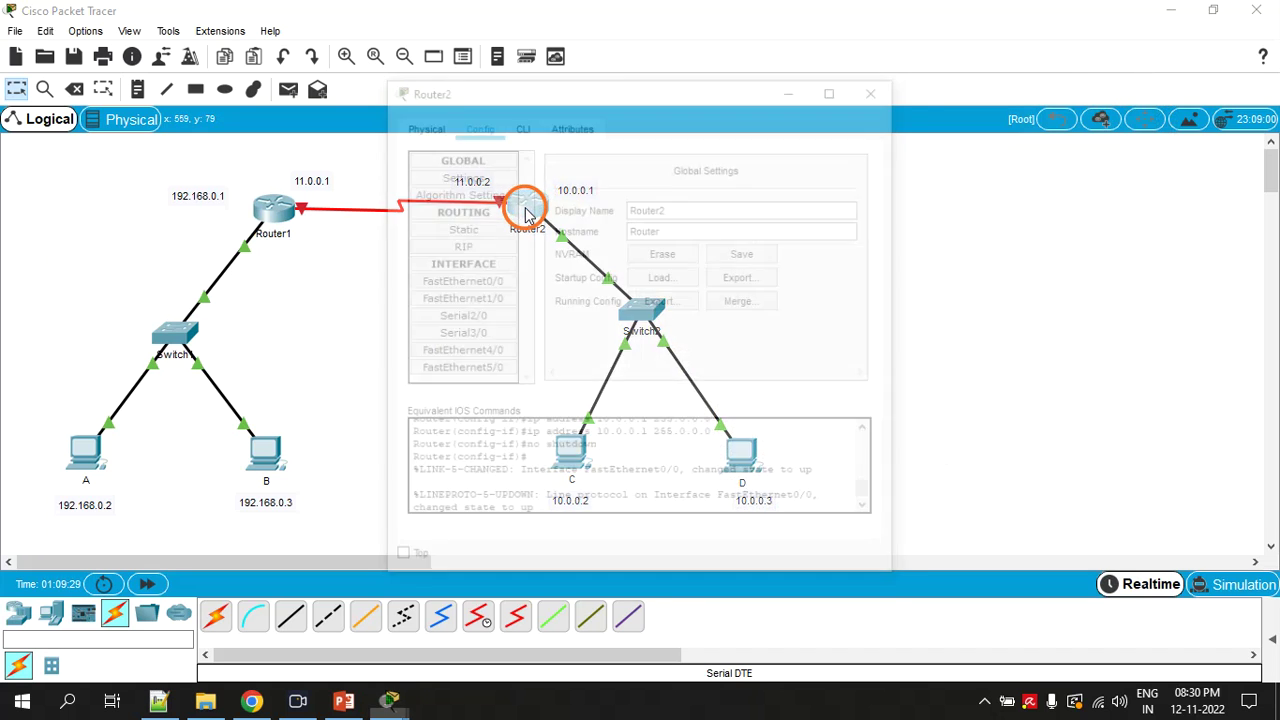
drag(626, 94, 904, 126)
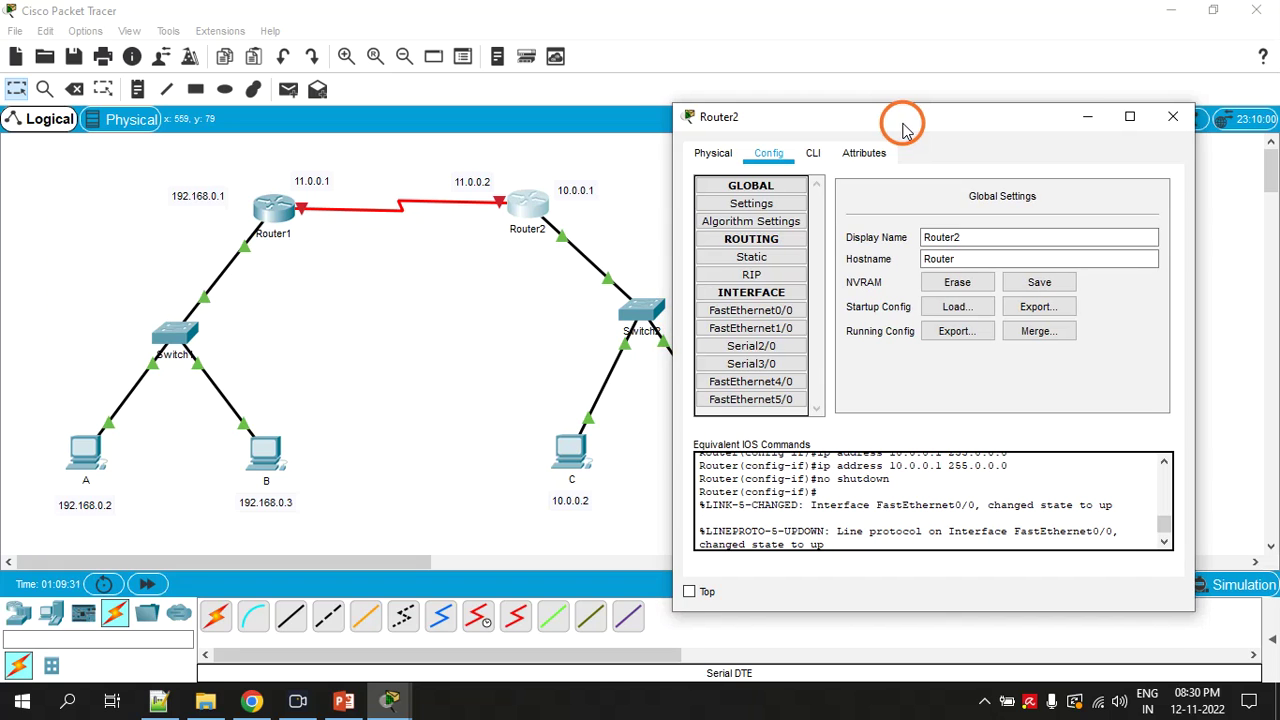
click(771, 352)
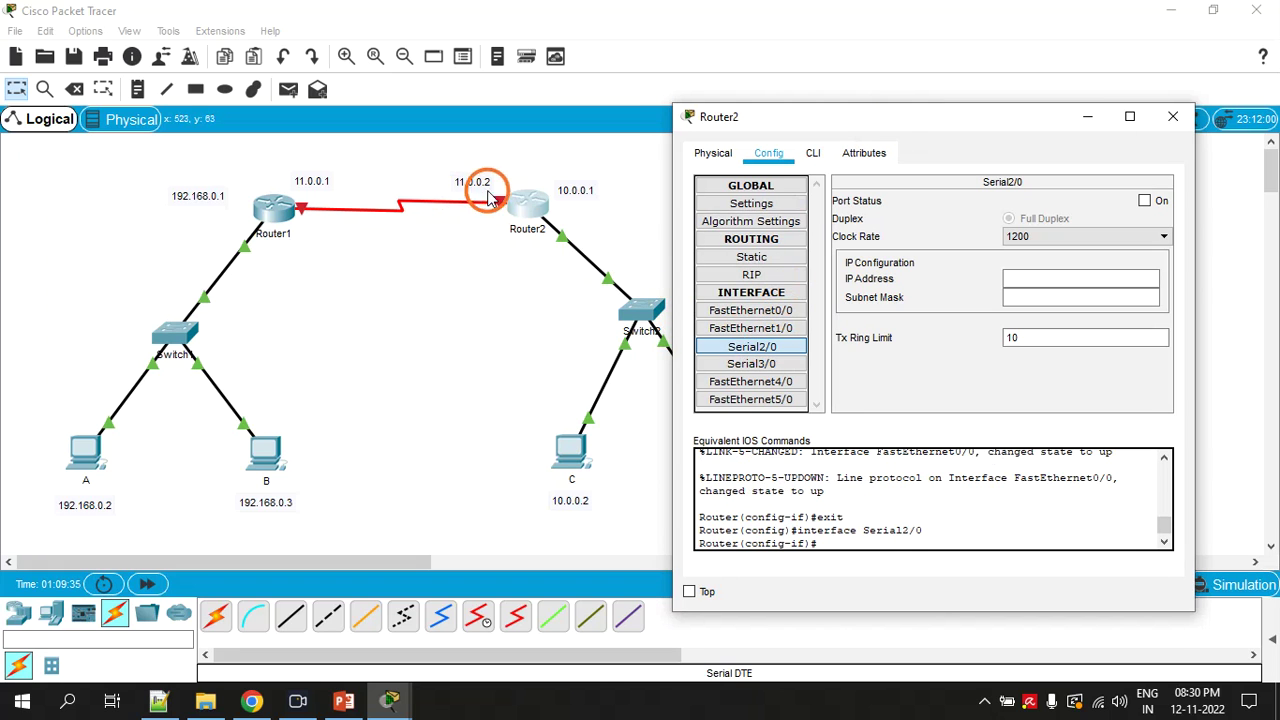
click(1008, 278)
text(11.0.)
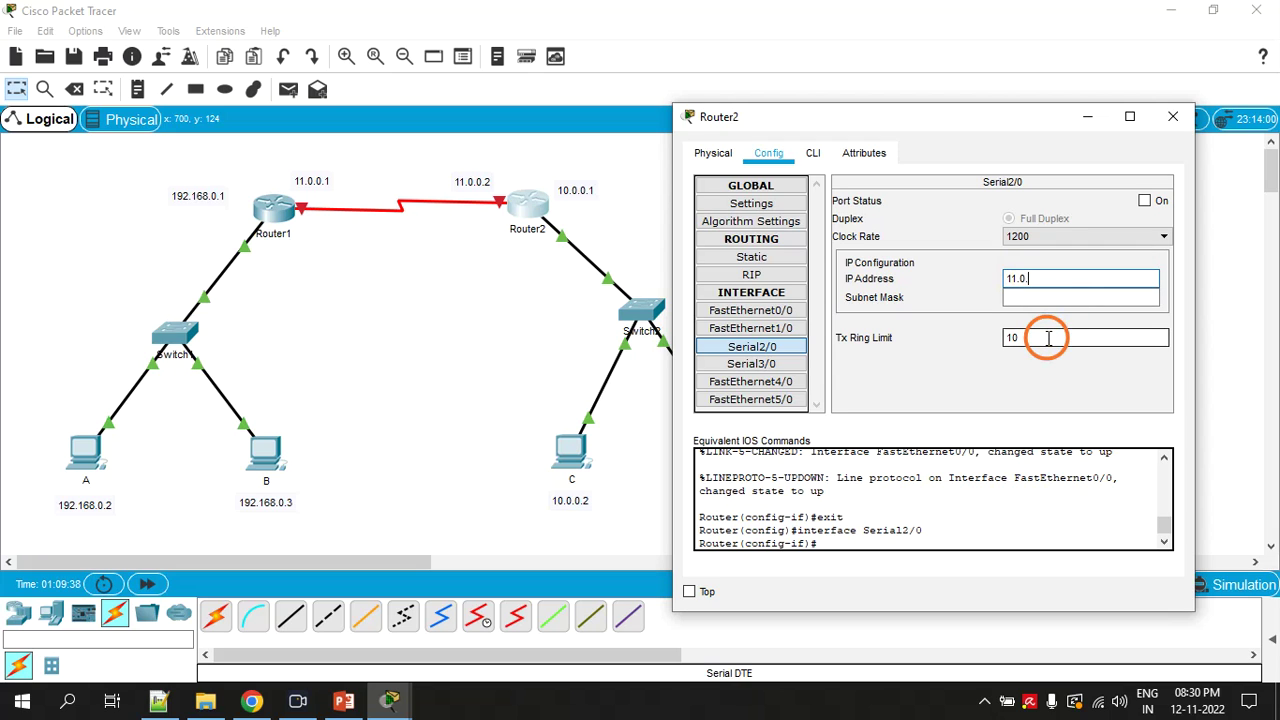
text(0.2)
click(1050, 297)
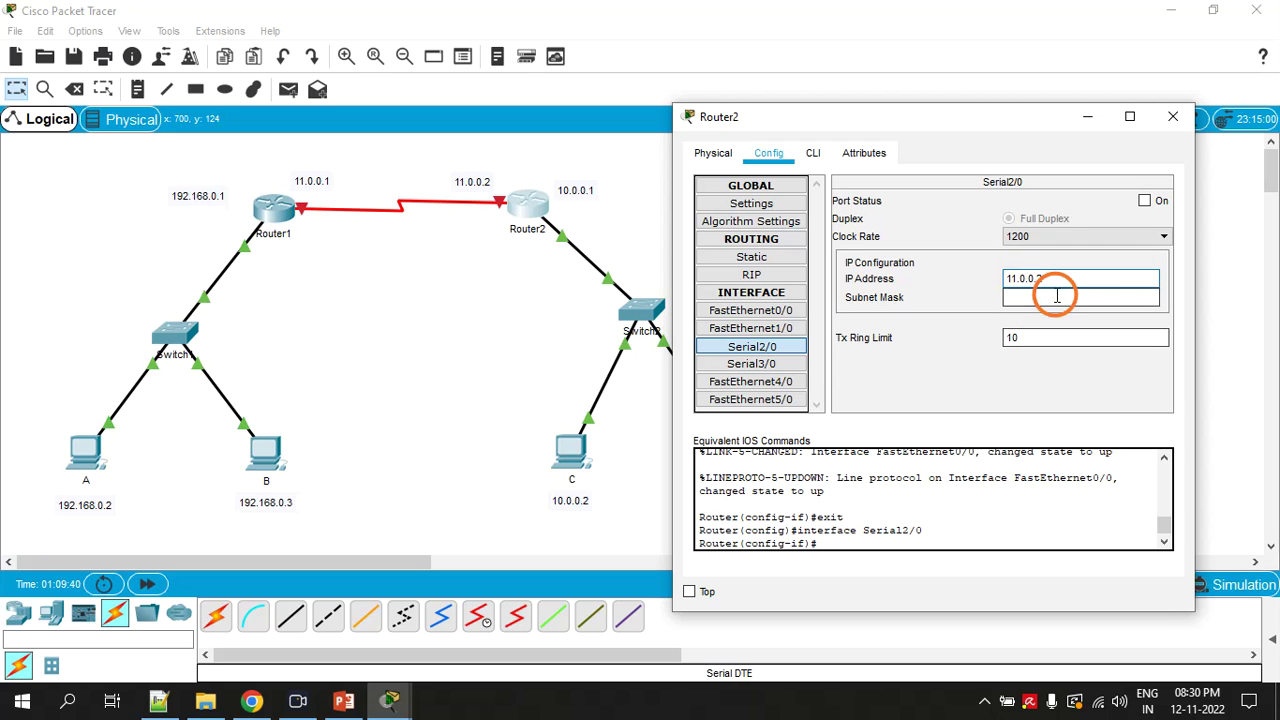
click(1145, 201)
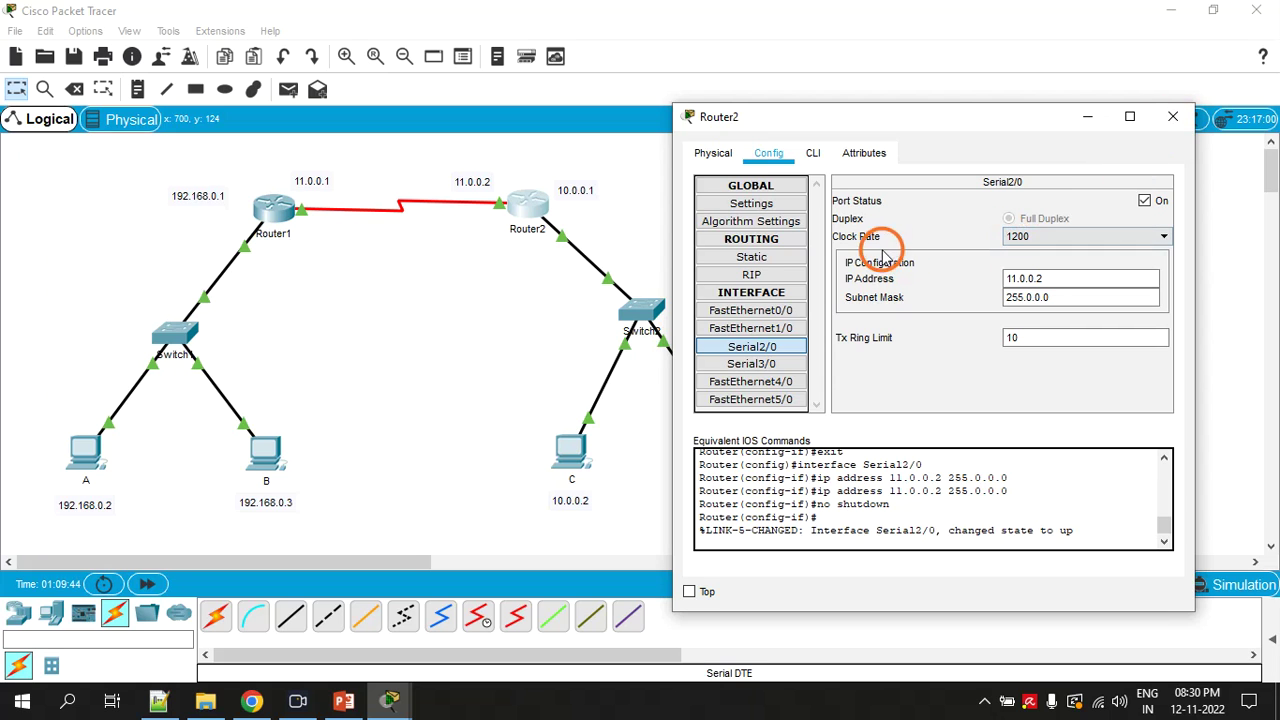
click(1172, 116)
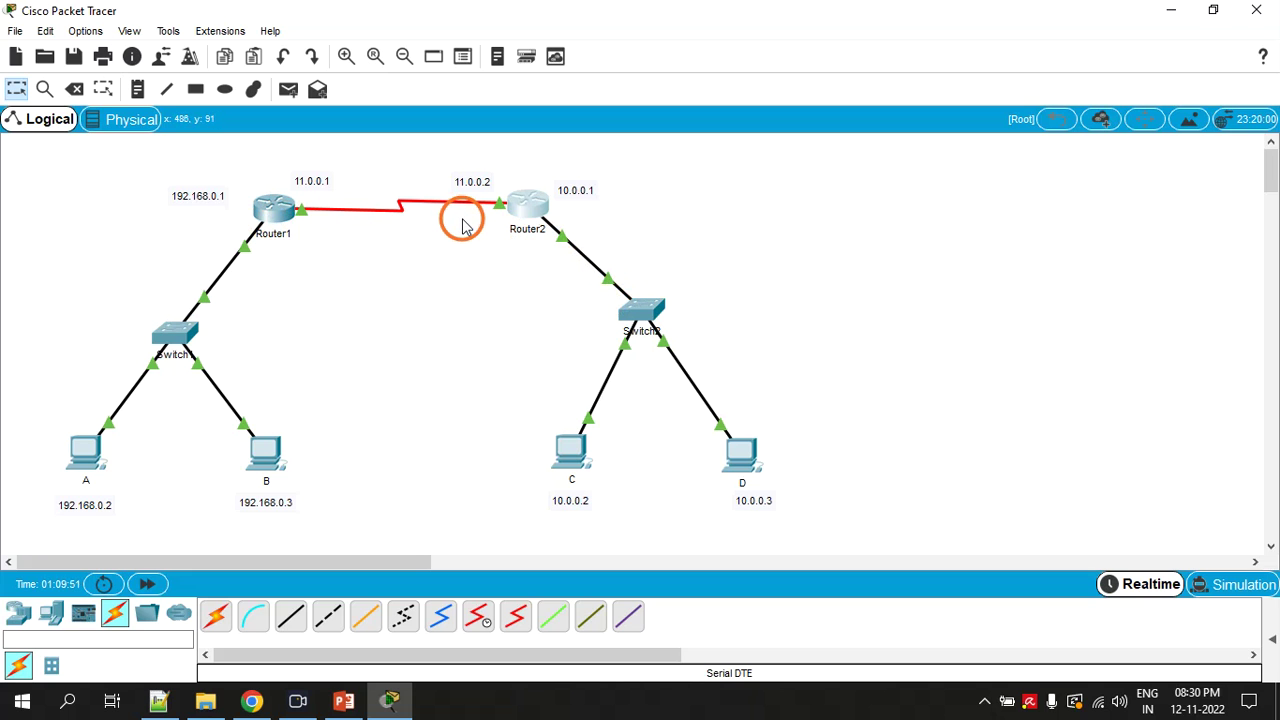
Step: Check Router1's Serial2/0 settings, and set the clock rate of Router2's Serial2/0 to 64000
click(283, 211)
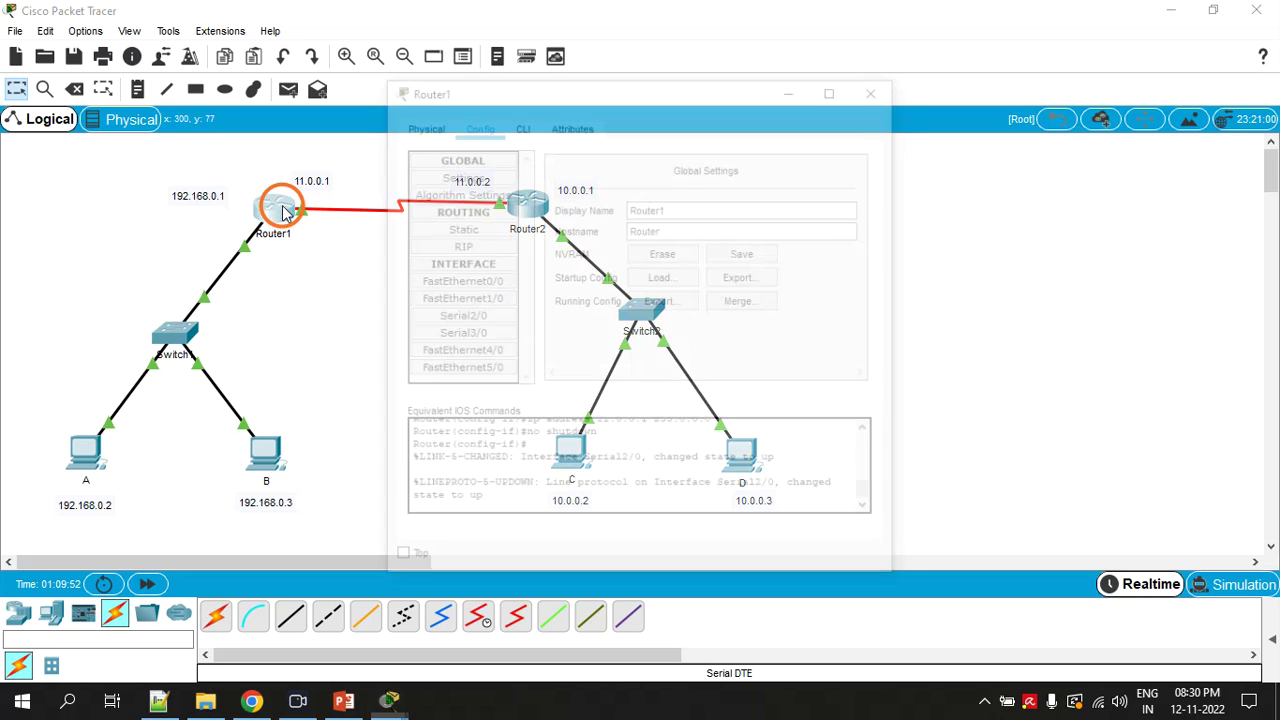
click(476, 318)
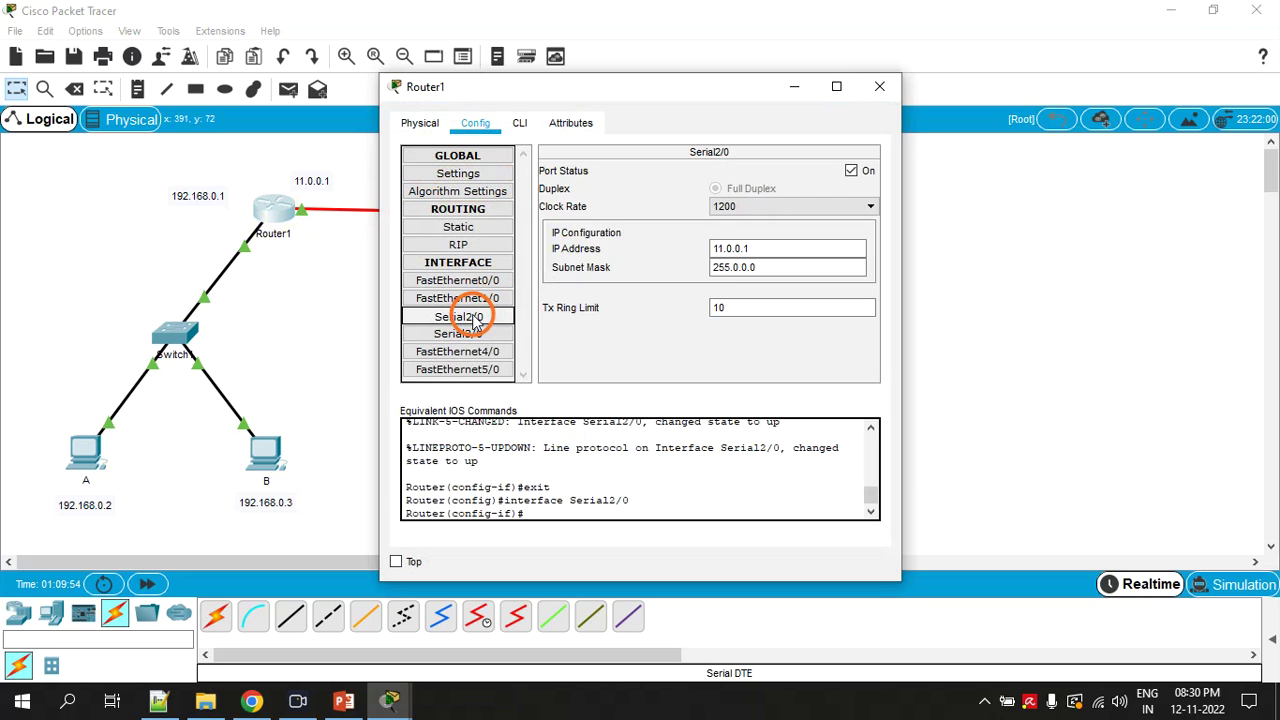
click(475, 321)
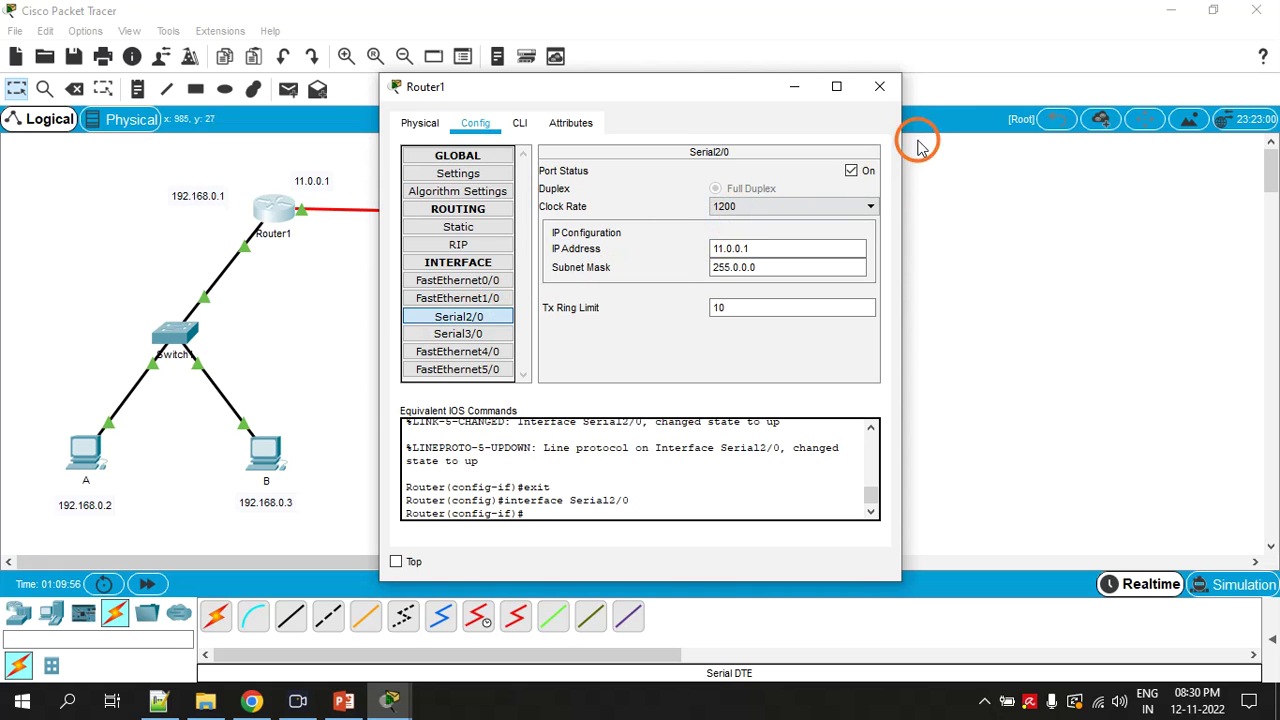
click(890, 90)
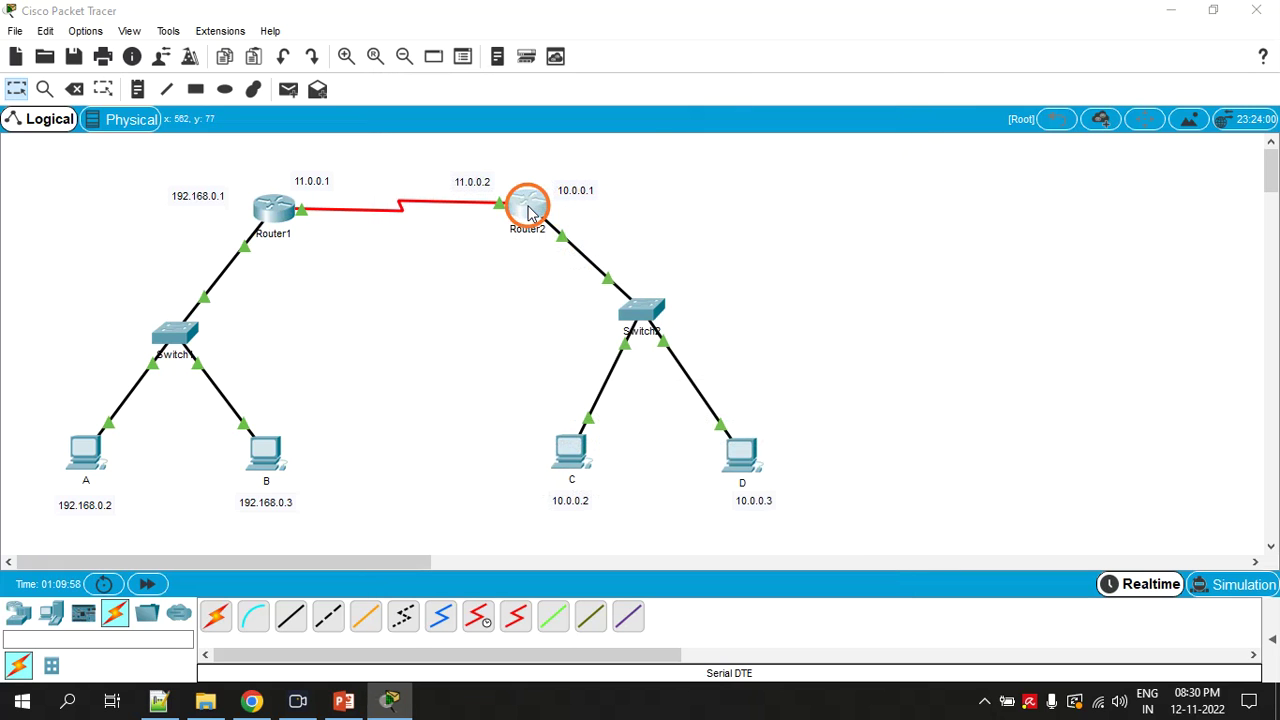
click(528, 205)
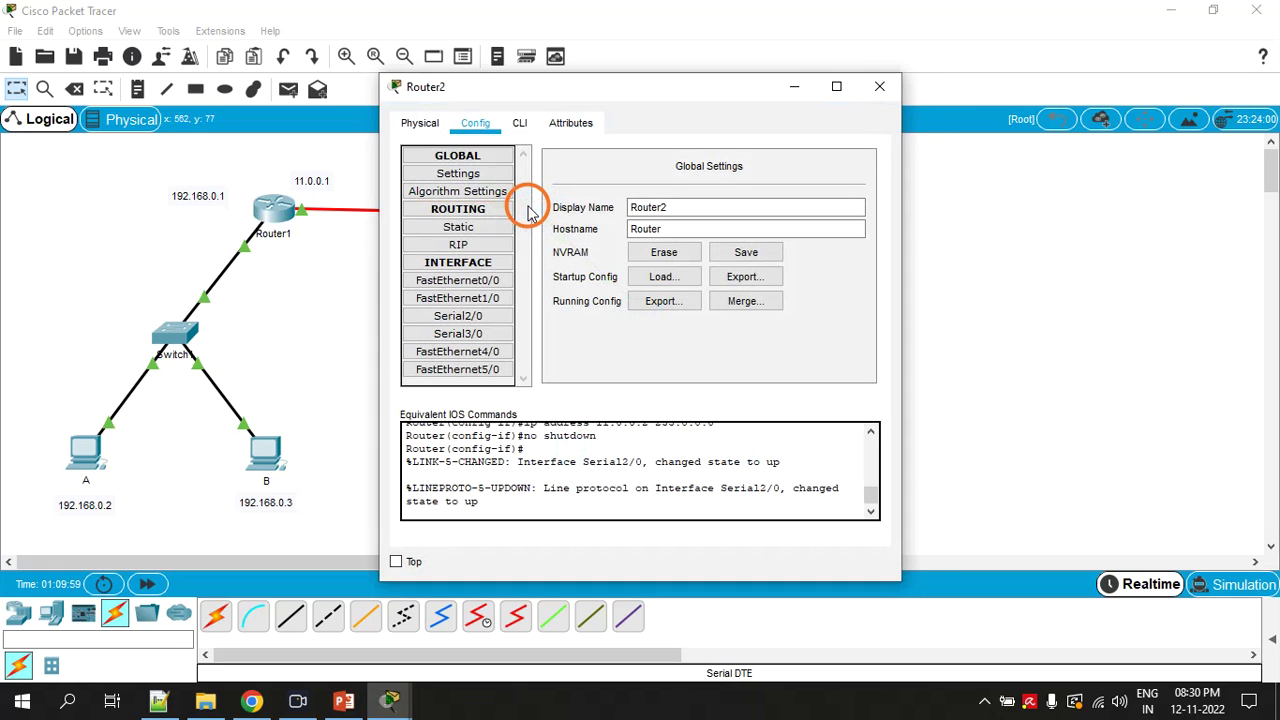
click(460, 316)
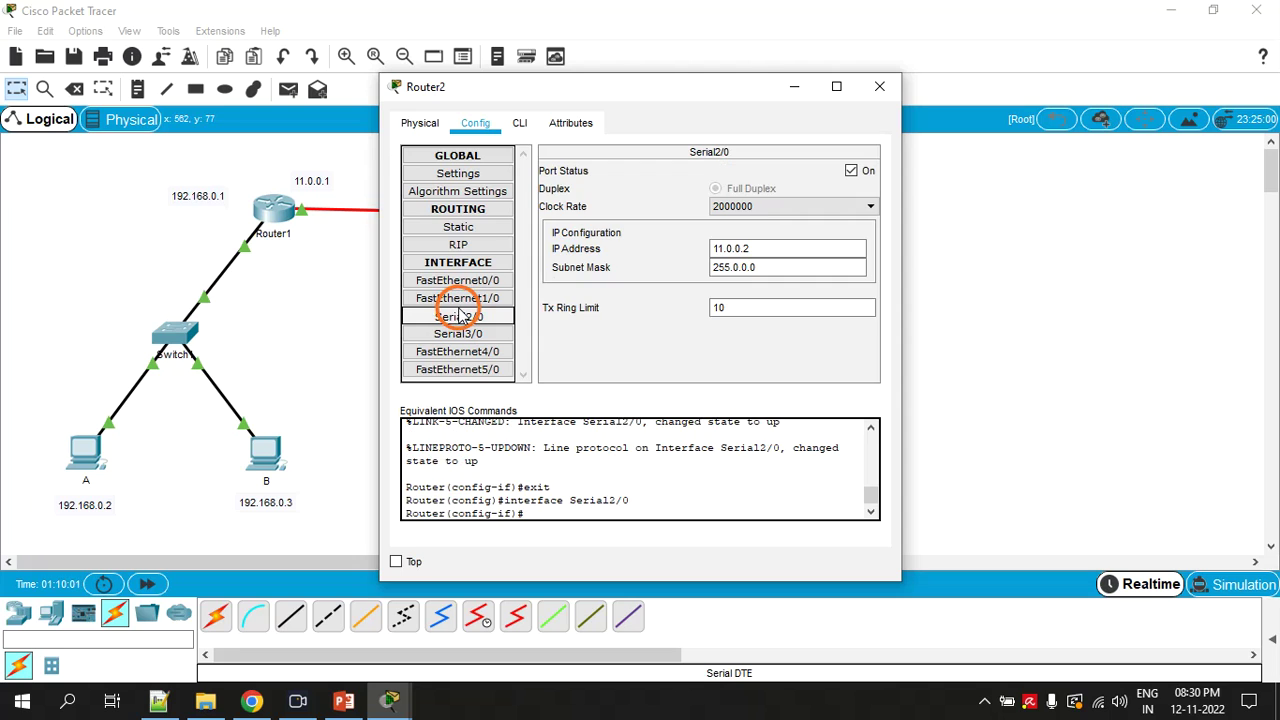
click(777, 210)
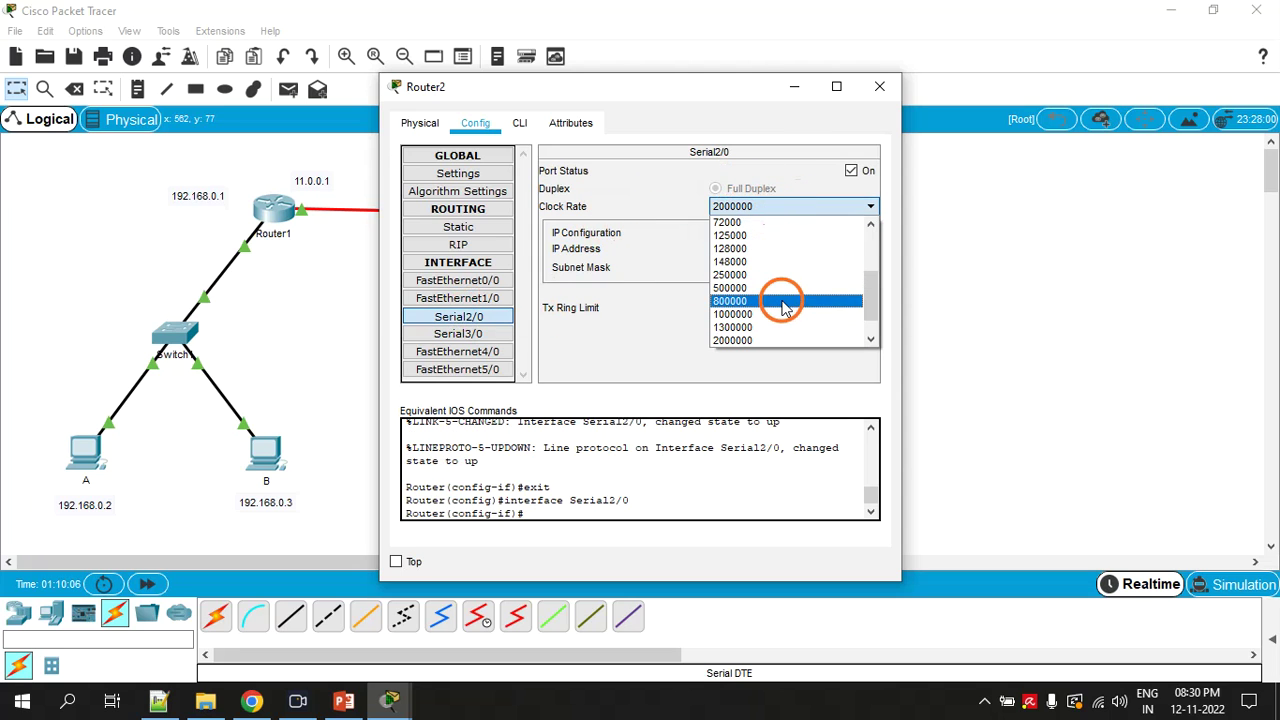
scroll(777, 277, up, 1)
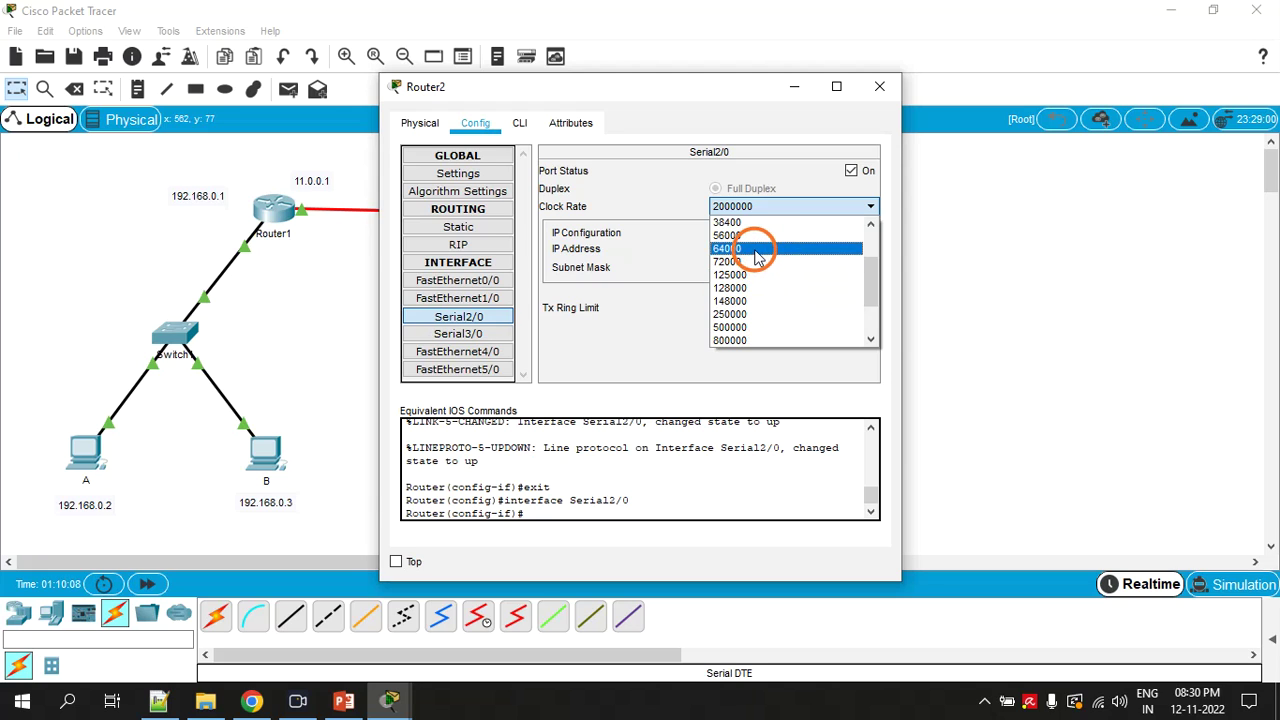
click(757, 250)
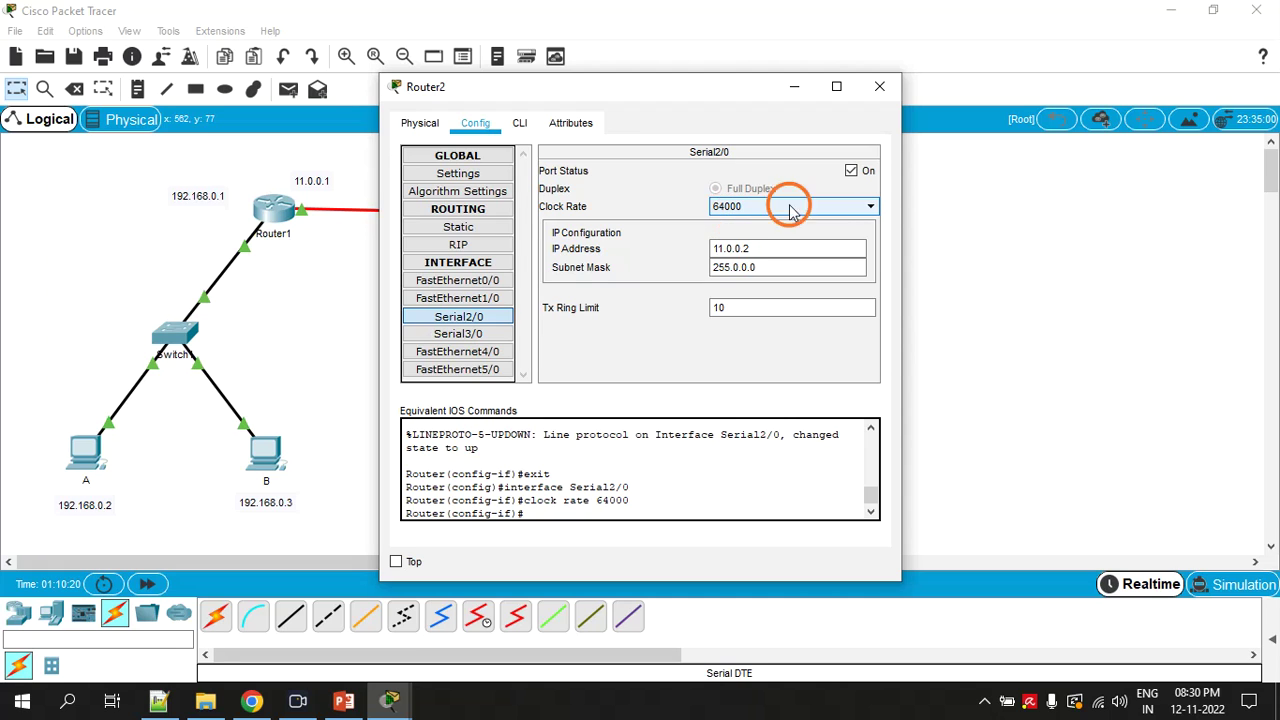
click(881, 90)
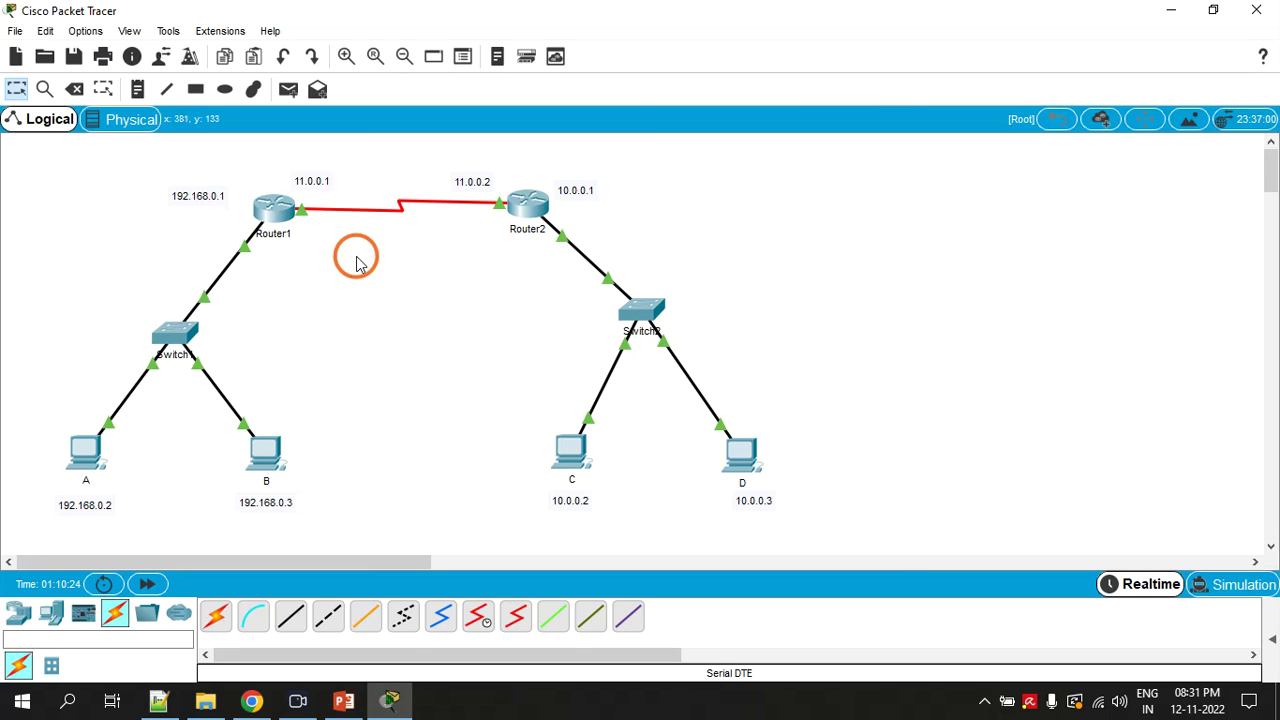
Step: Add networks 192.168.0.0 and 11.0.0.0 to Router1's RIP routing
click(273, 208)
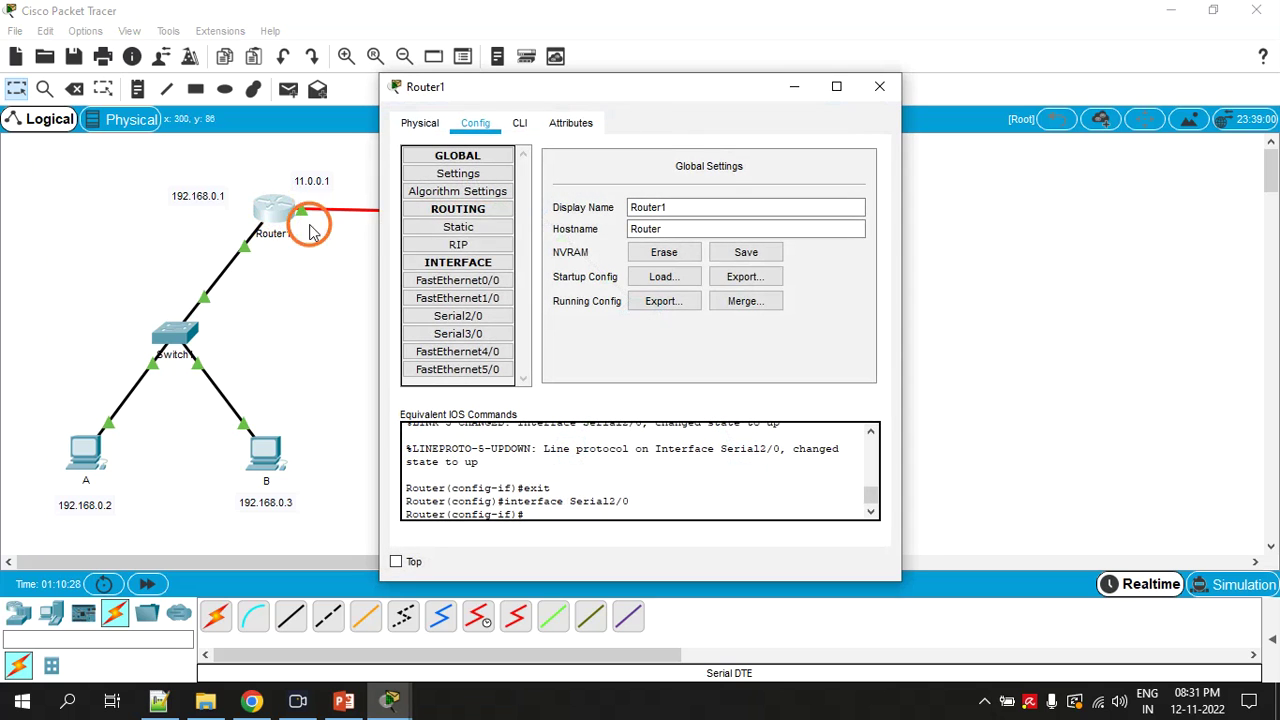
drag(646, 94, 789, 100)
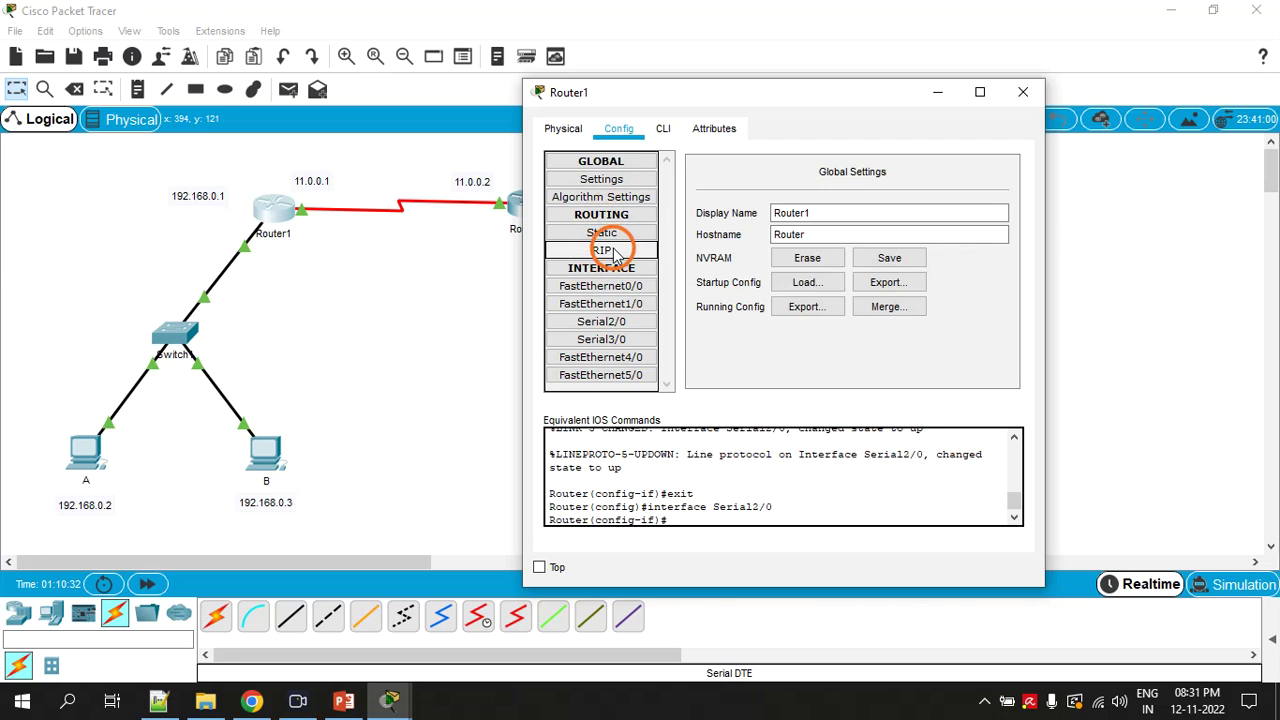
click(604, 250)
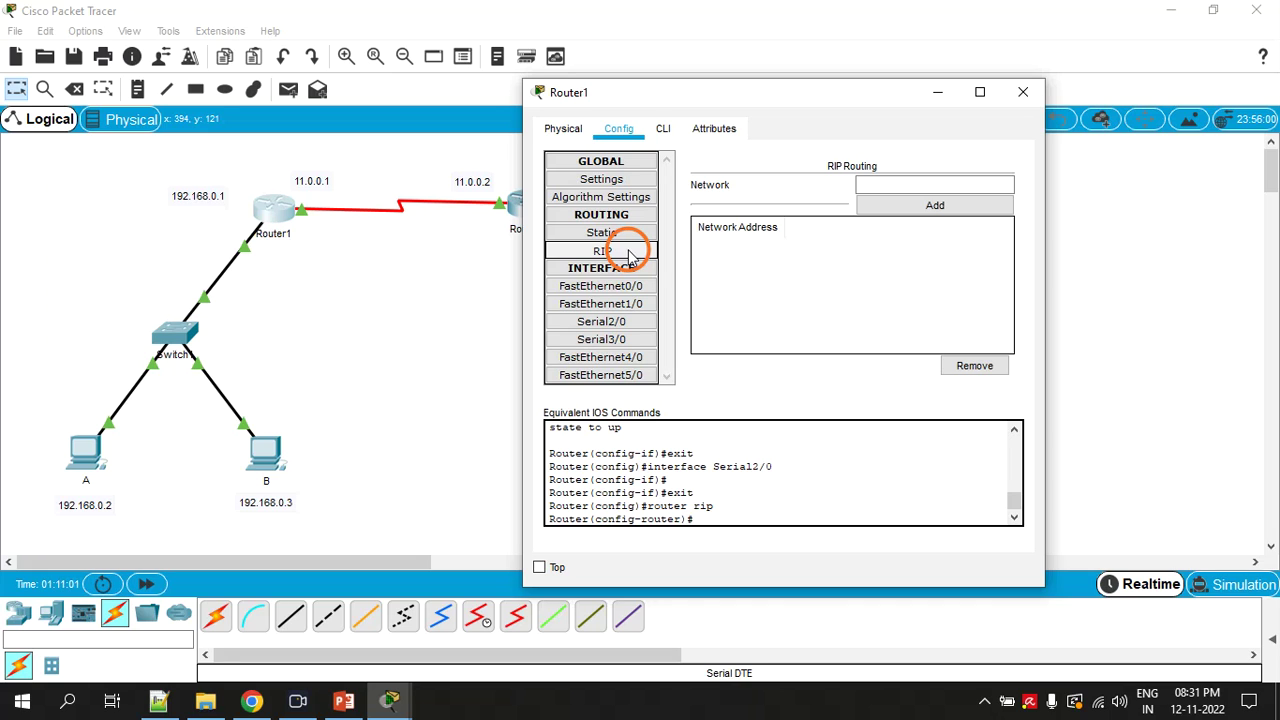
click(888, 186)
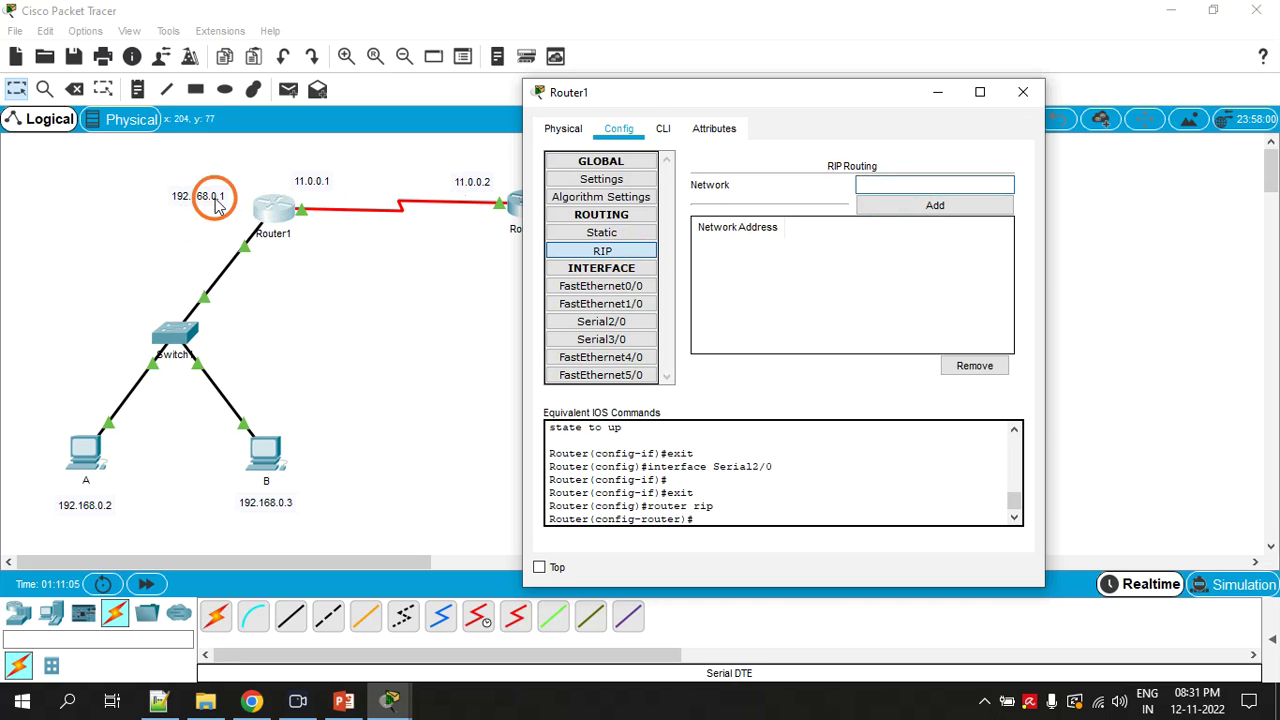
click(913, 184)
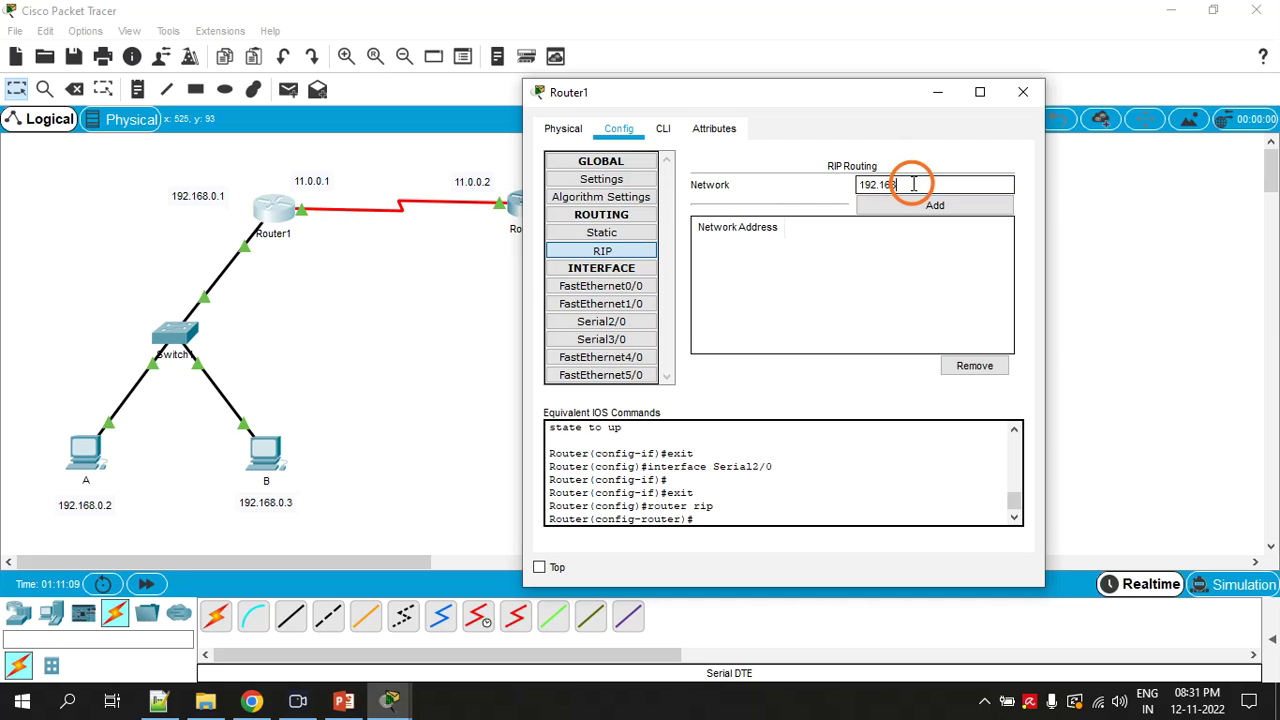
text(192.168.0.0)
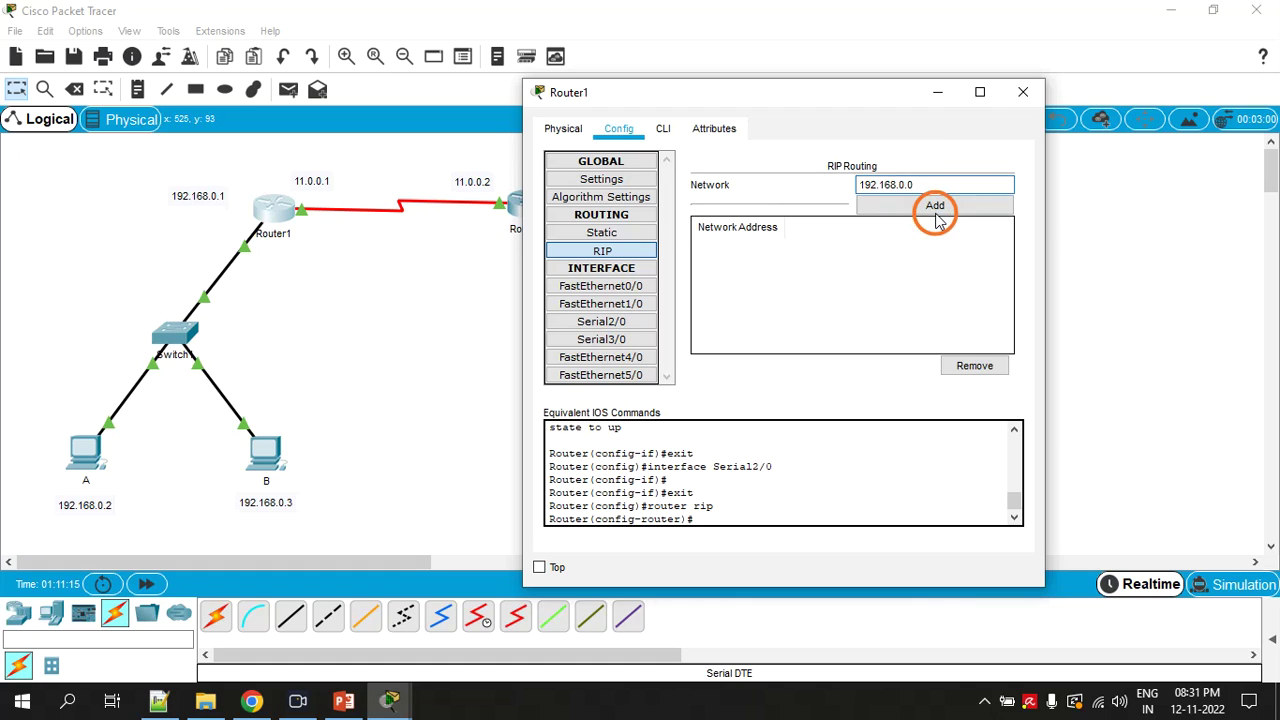
click(935, 212)
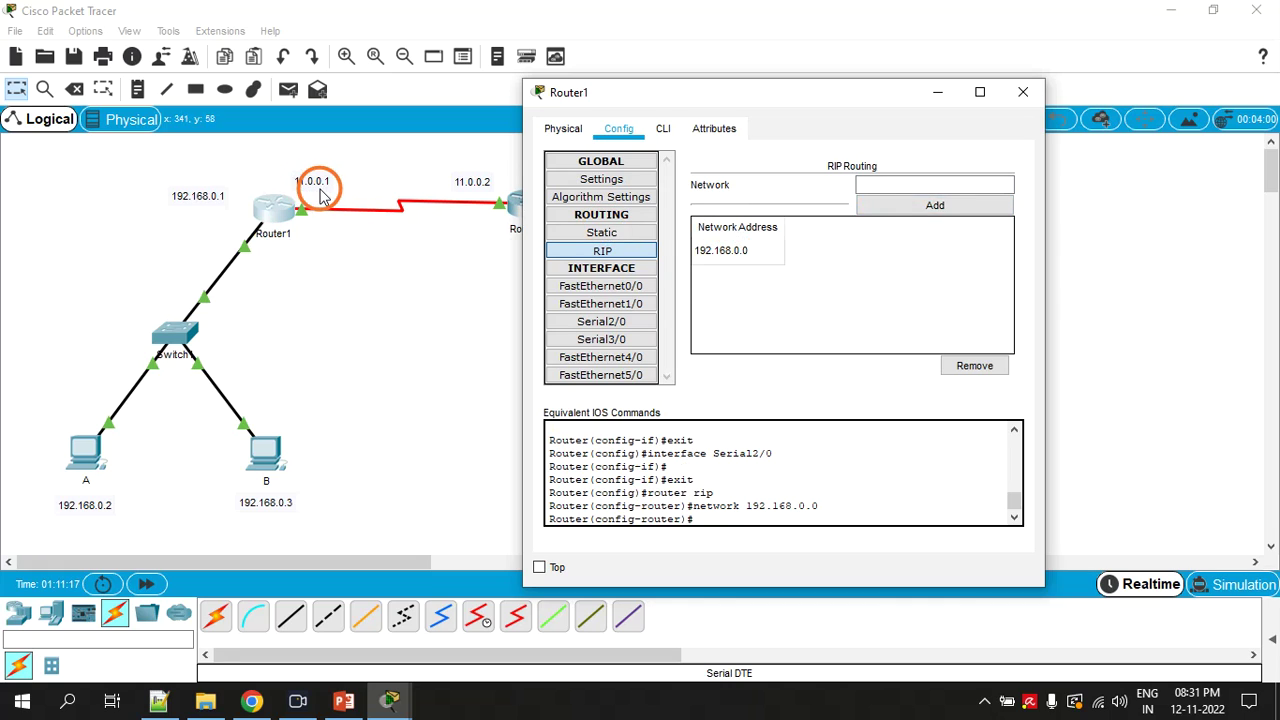
click(888, 183)
text(11.0.0.0)
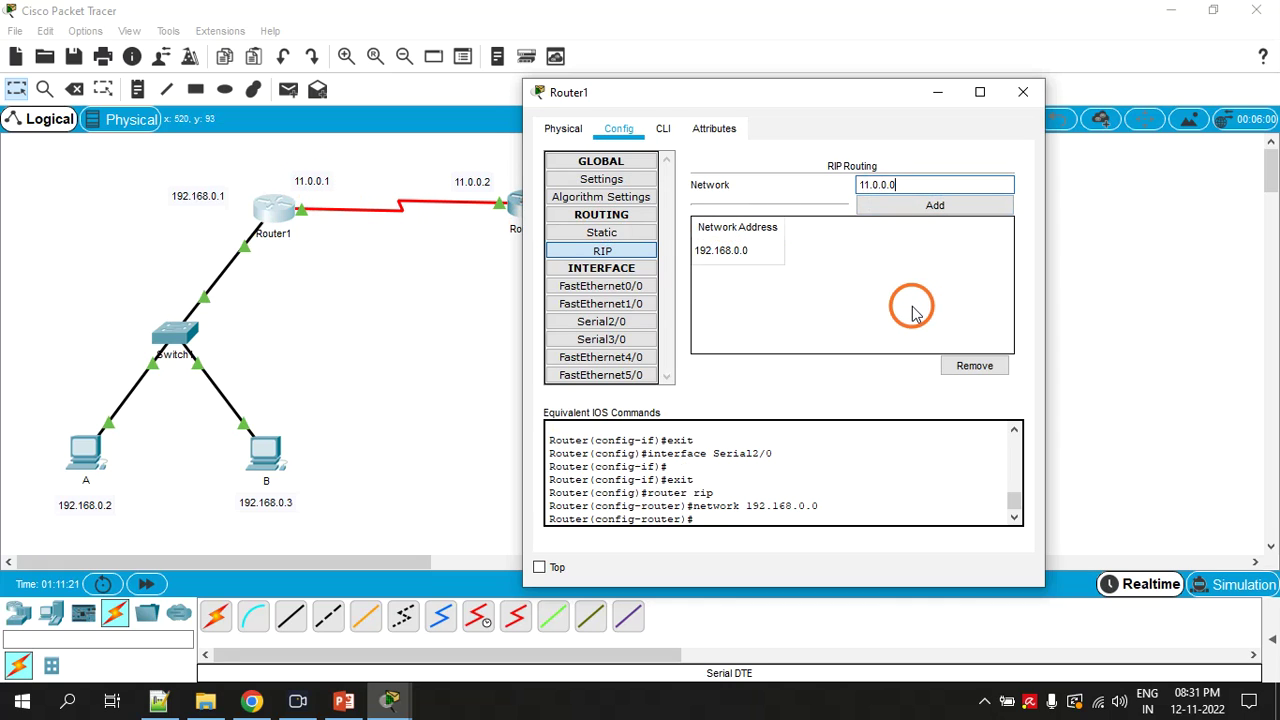
click(937, 207)
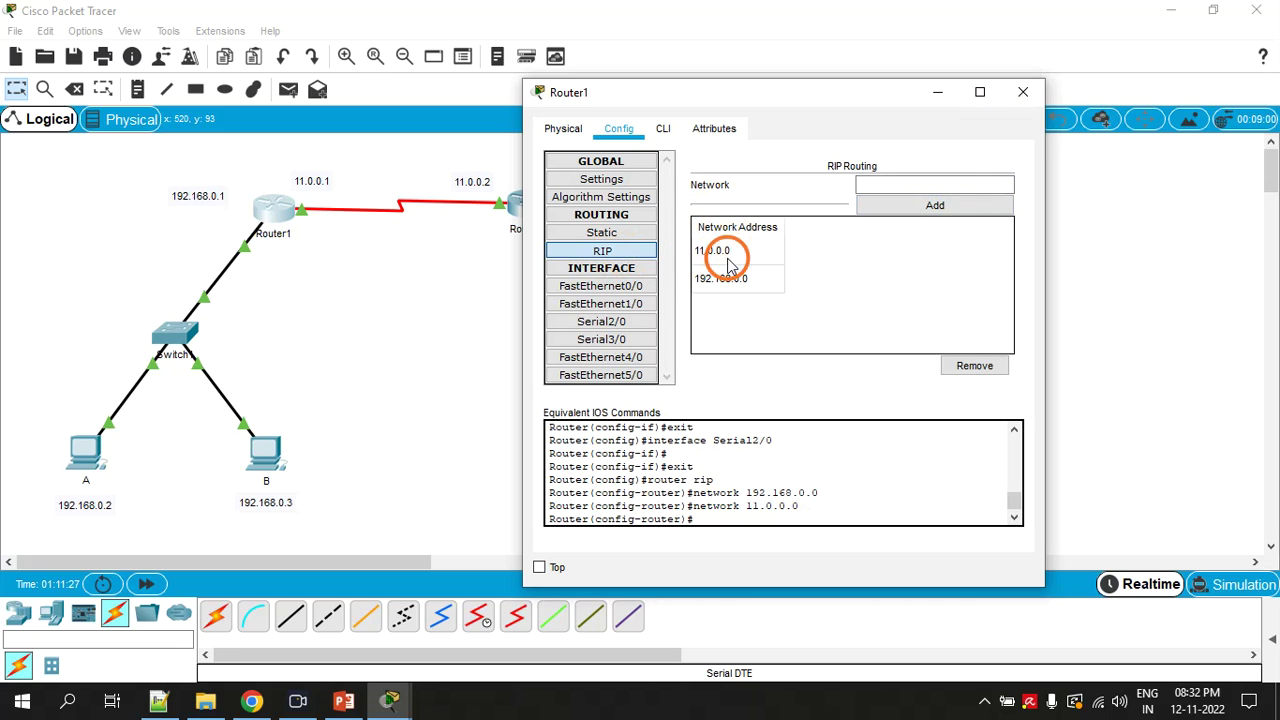
click(1022, 92)
Step: Add networks 11.0.0.0 and 10.0.0.0 to Router2's RIP routing
click(530, 203)
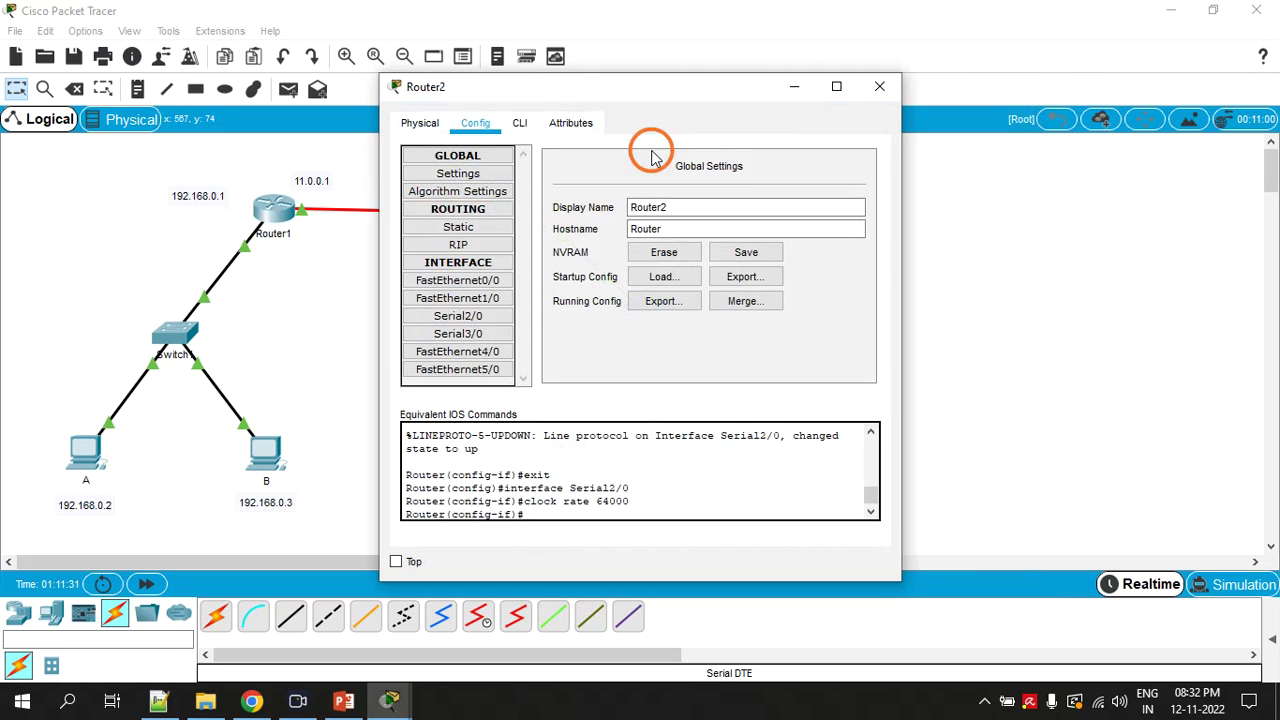
drag(651, 94, 971, 106)
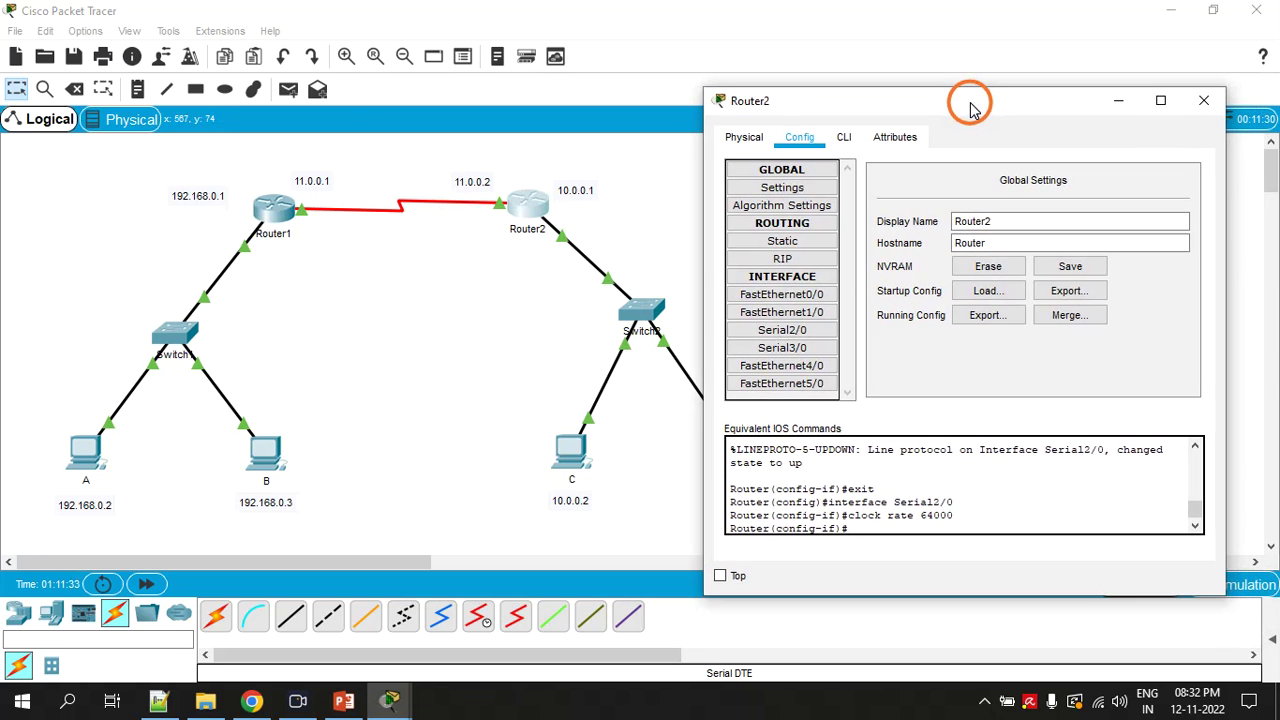
click(783, 259)
click(1052, 192)
text(11.0.0.0)
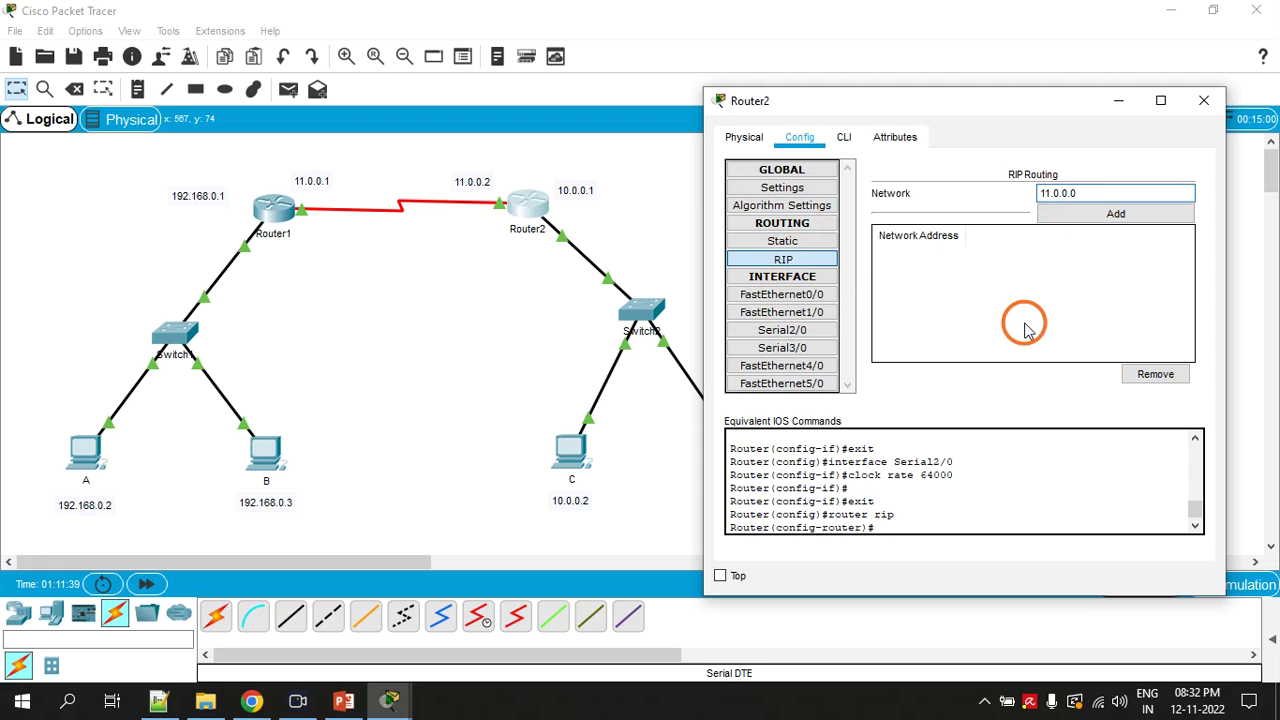
click(1077, 211)
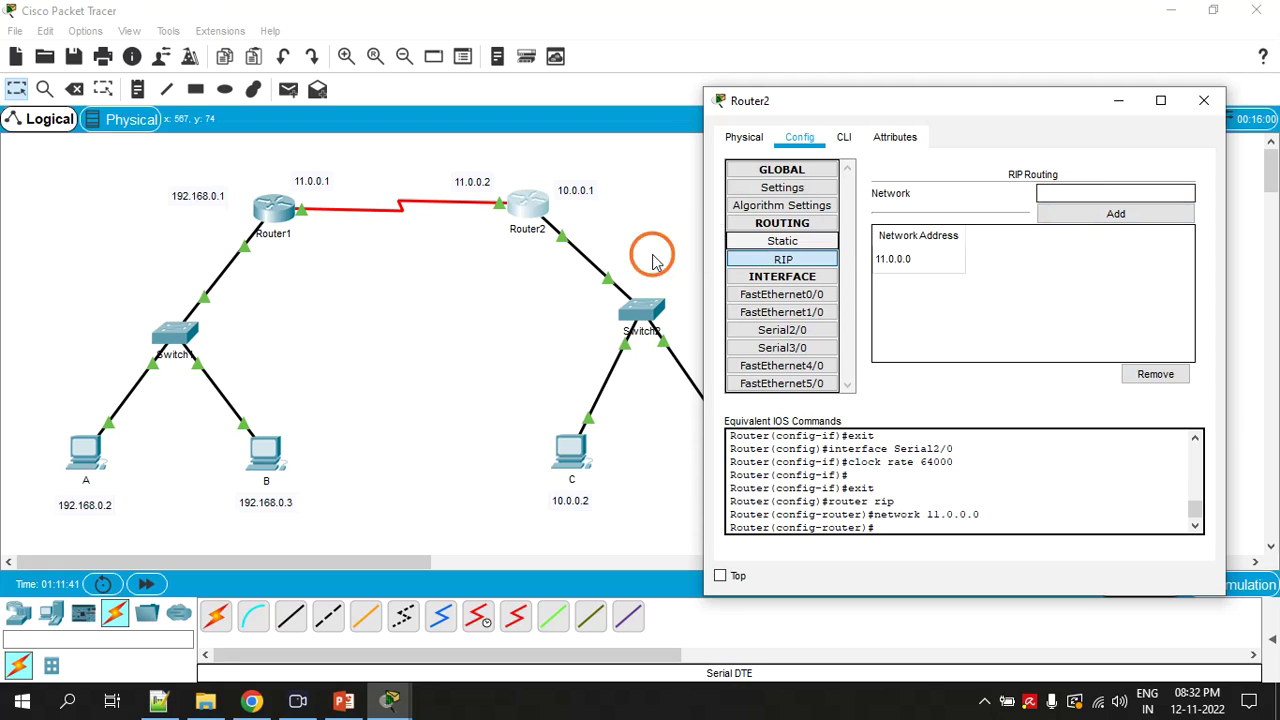
click(1048, 193)
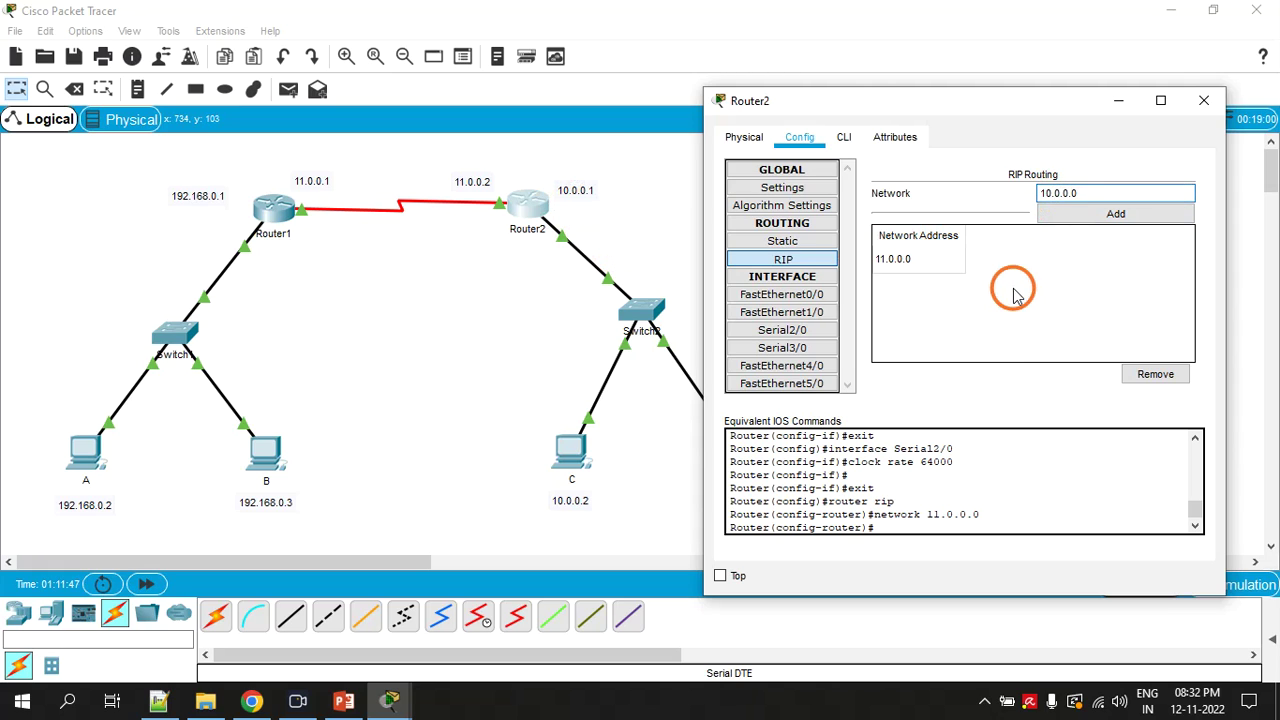
click(1056, 215)
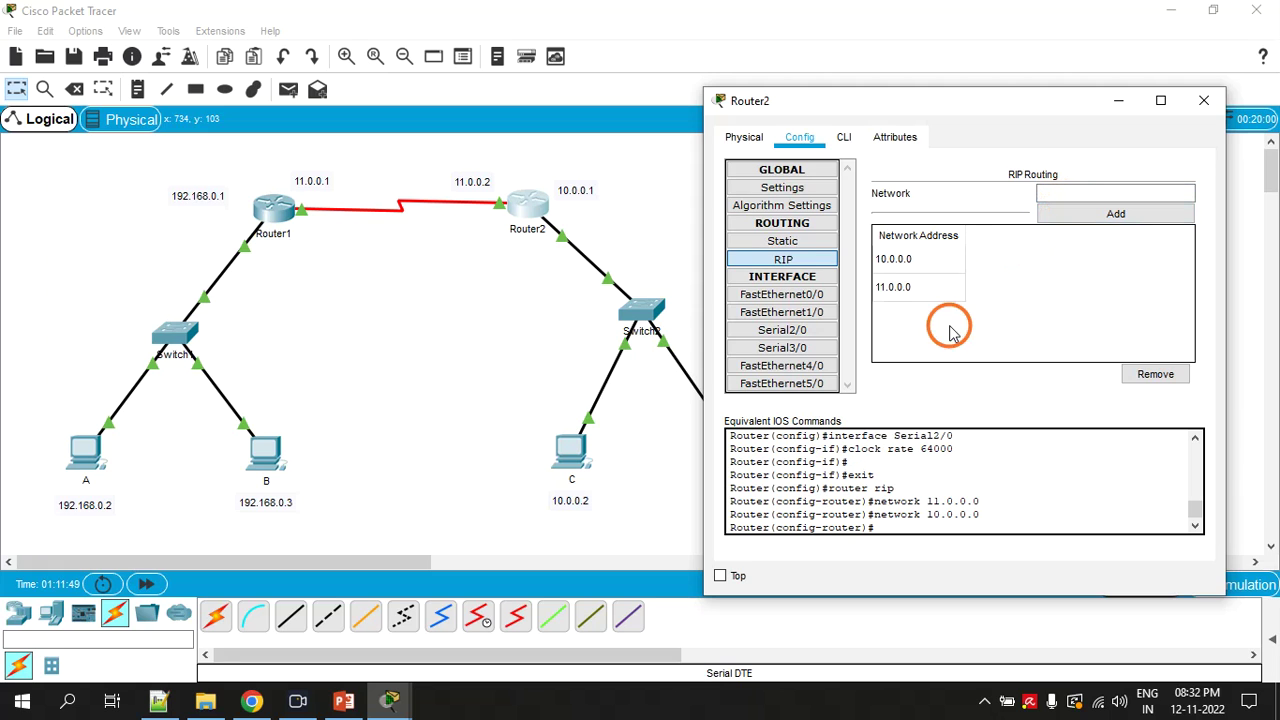
click(1204, 102)
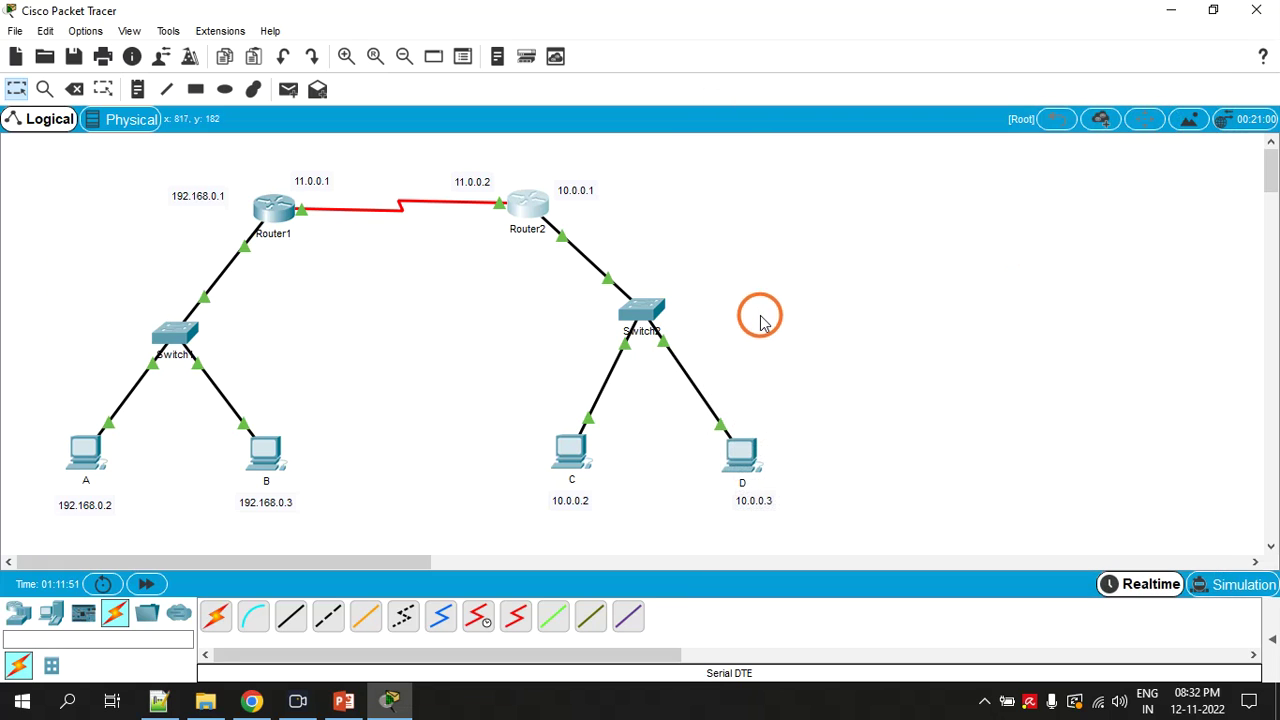
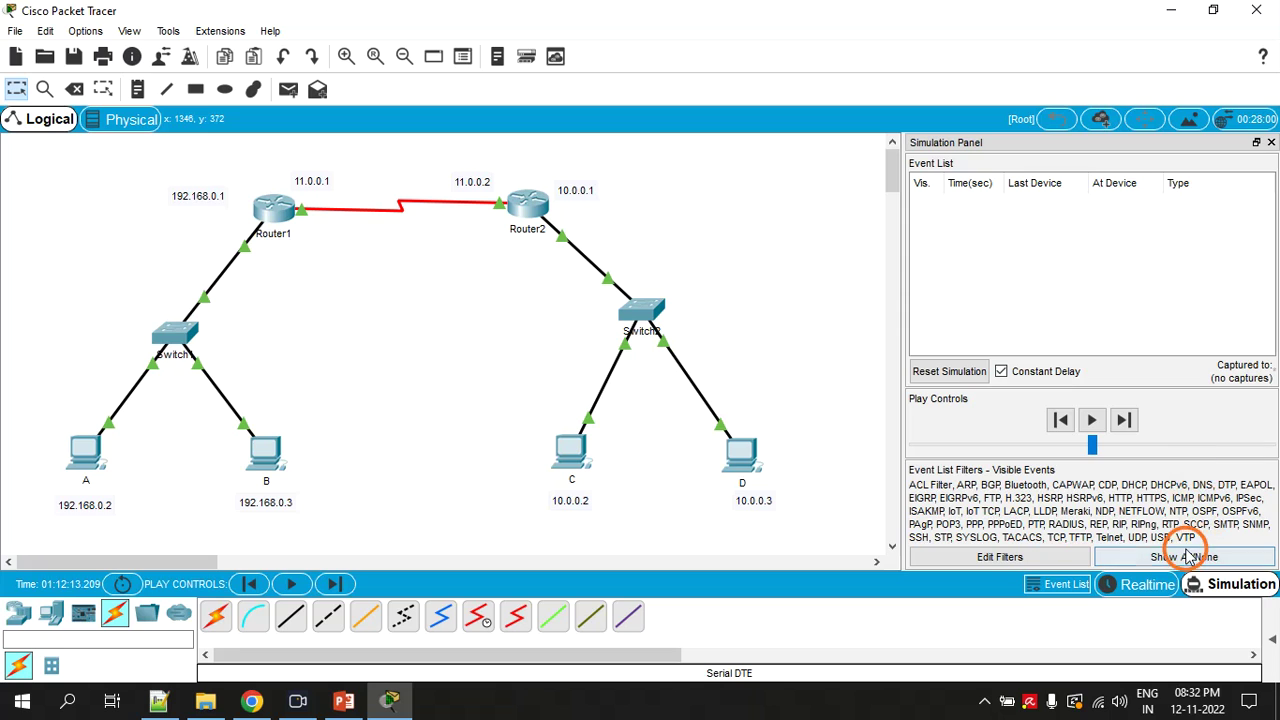
Step: Limit the simulation's visible events to ICMP only and adjust the simulation panel's width beside the topology
click(1184, 557)
drag(1016, 292, 842, 294)
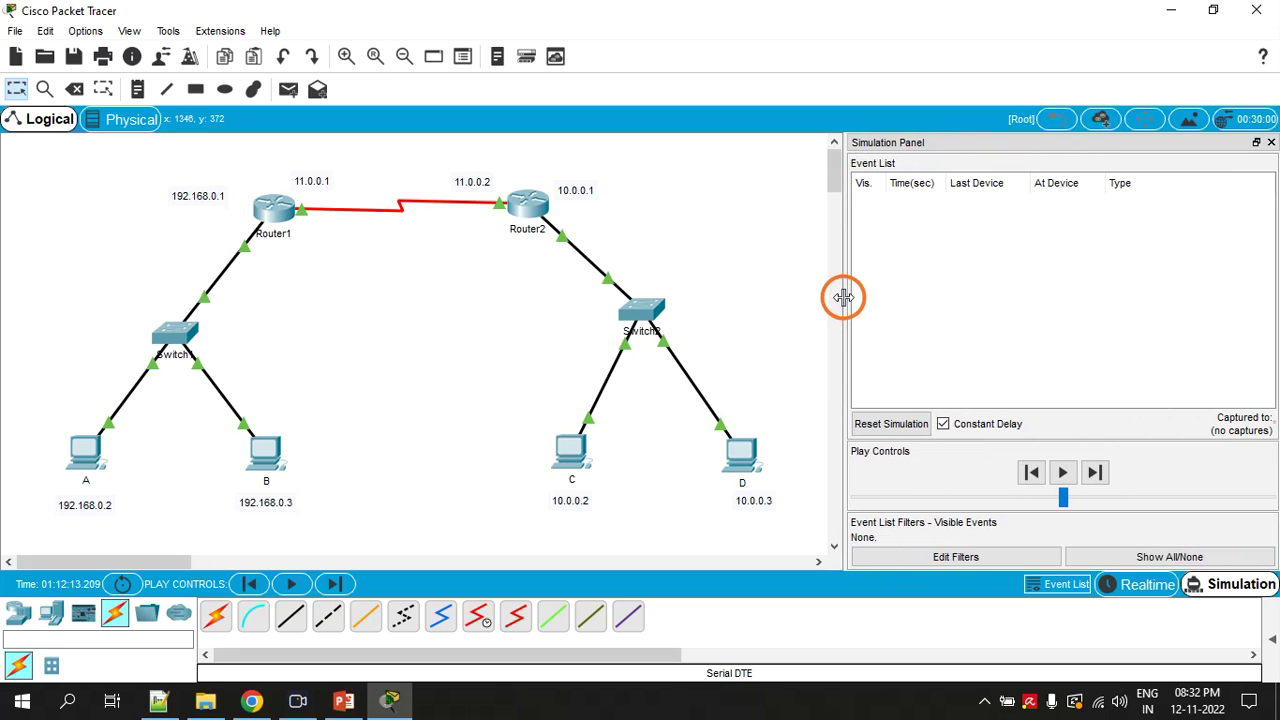
click(944, 554)
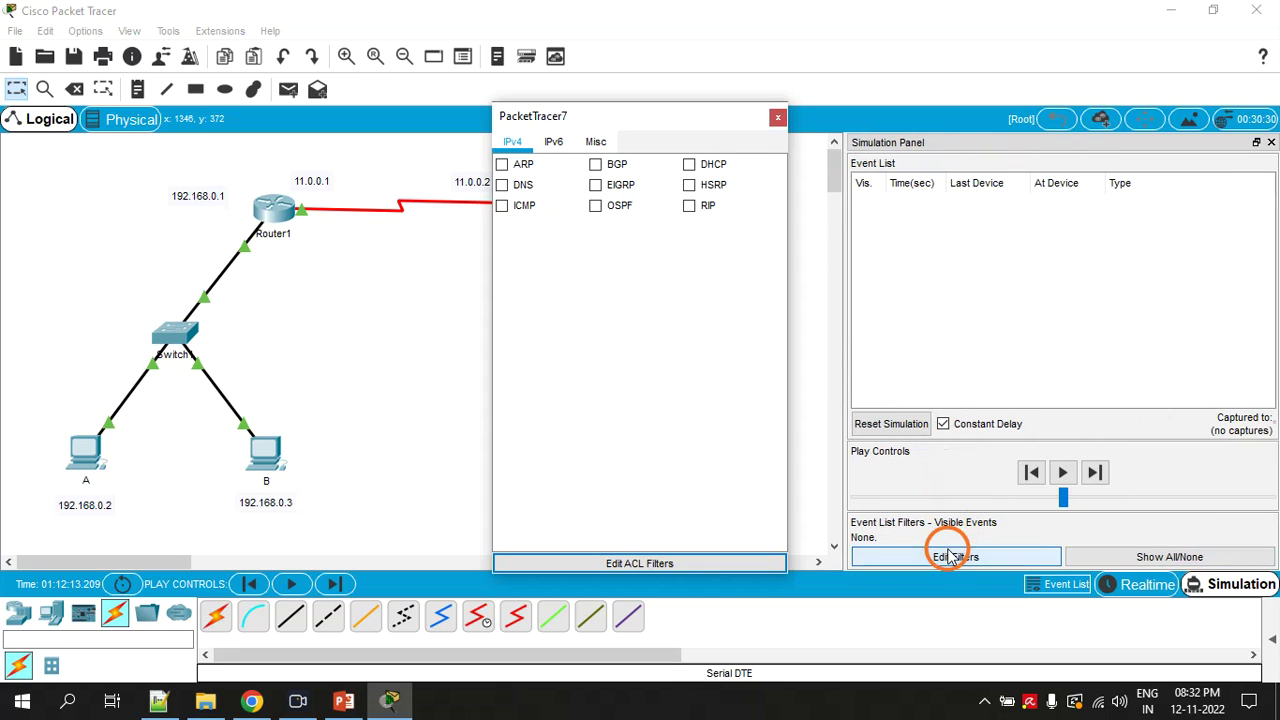
click(503, 206)
click(778, 120)
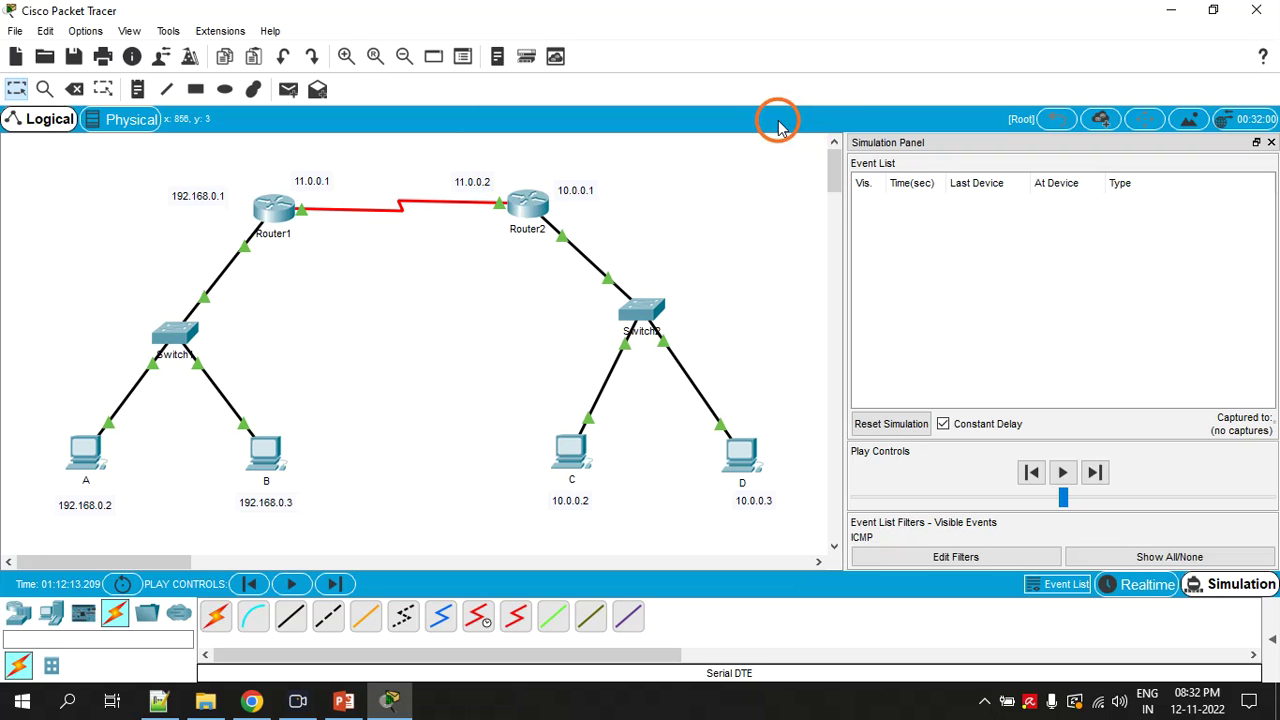
drag(845, 258, 880, 259)
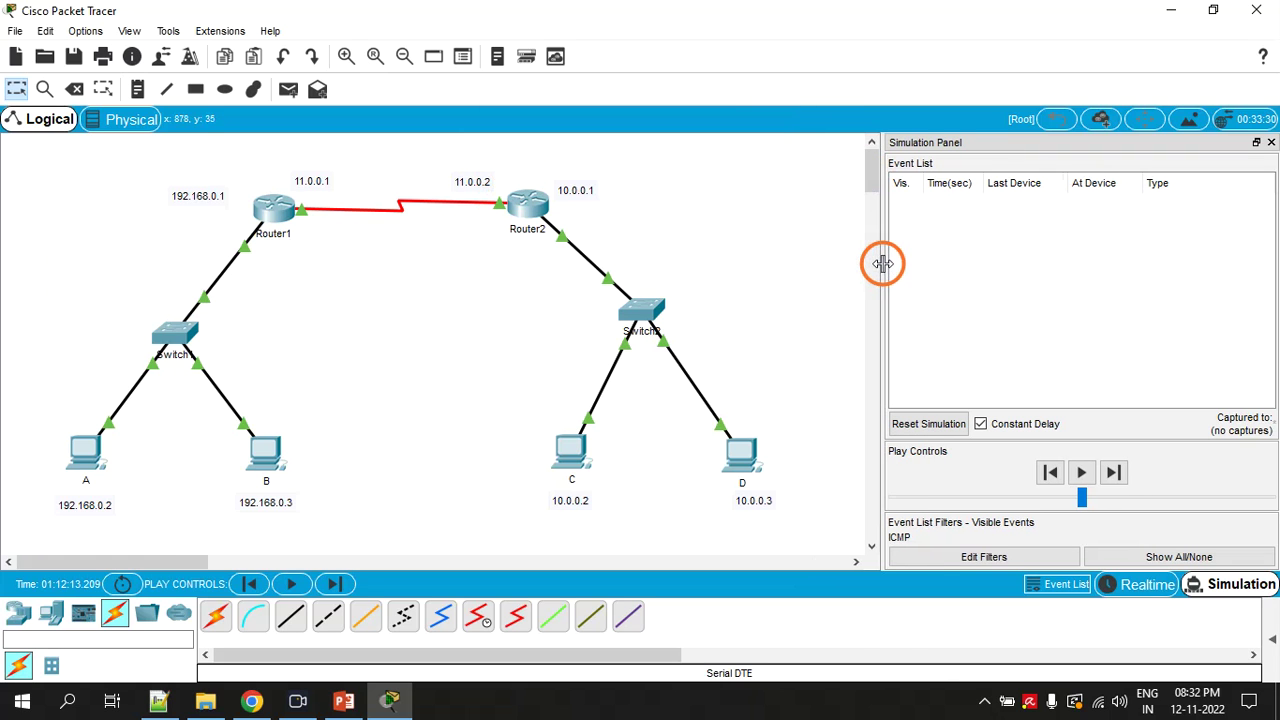
Step: Add a simple PDU from PC A to PC D
click(288, 91)
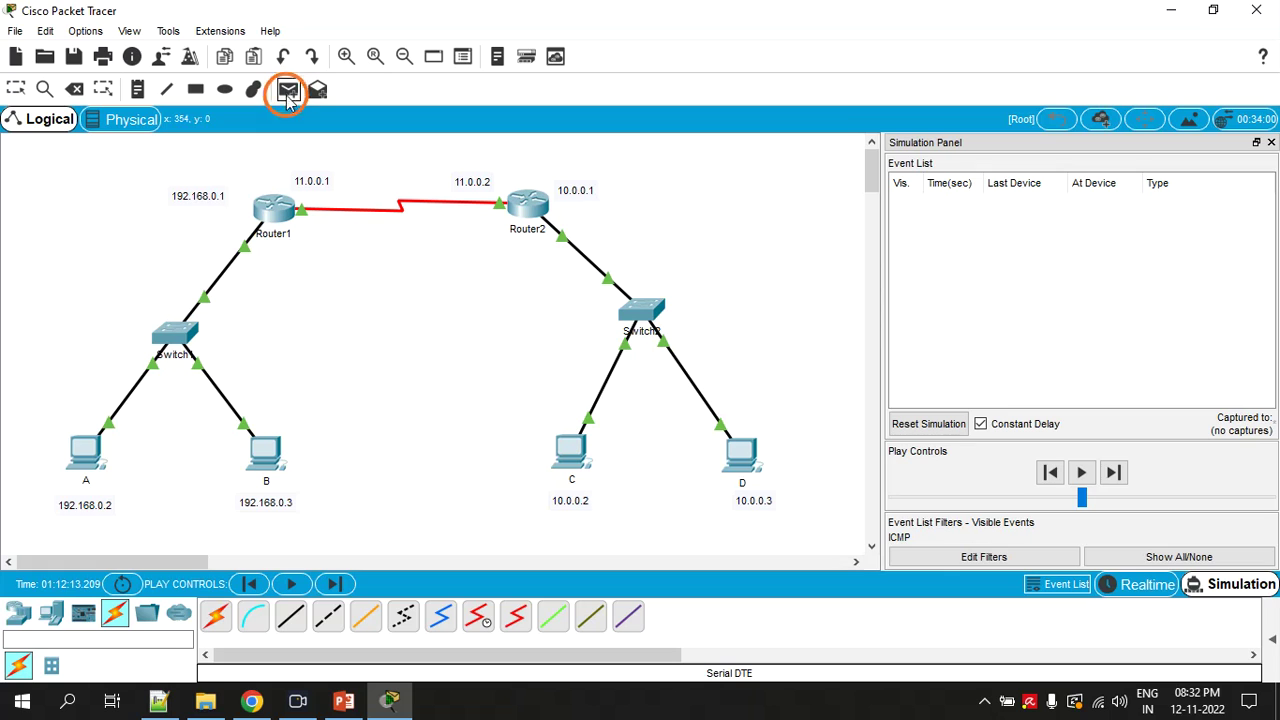
click(84, 455)
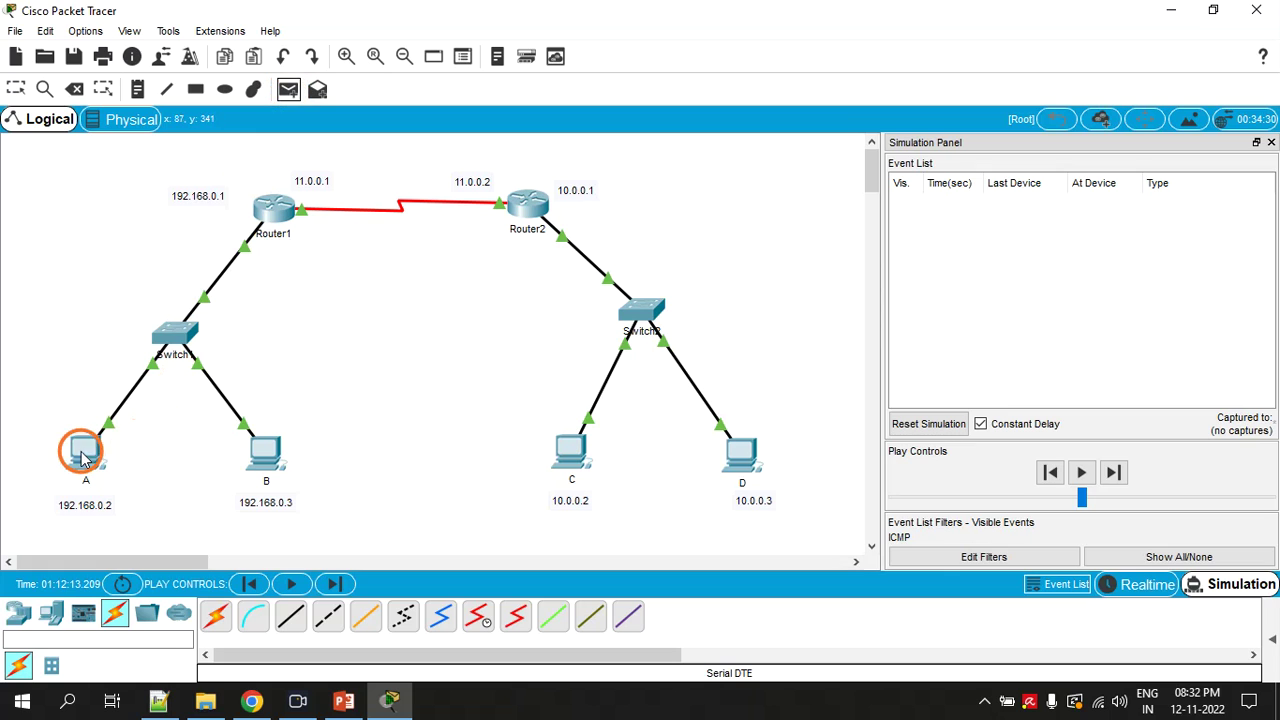
click(738, 458)
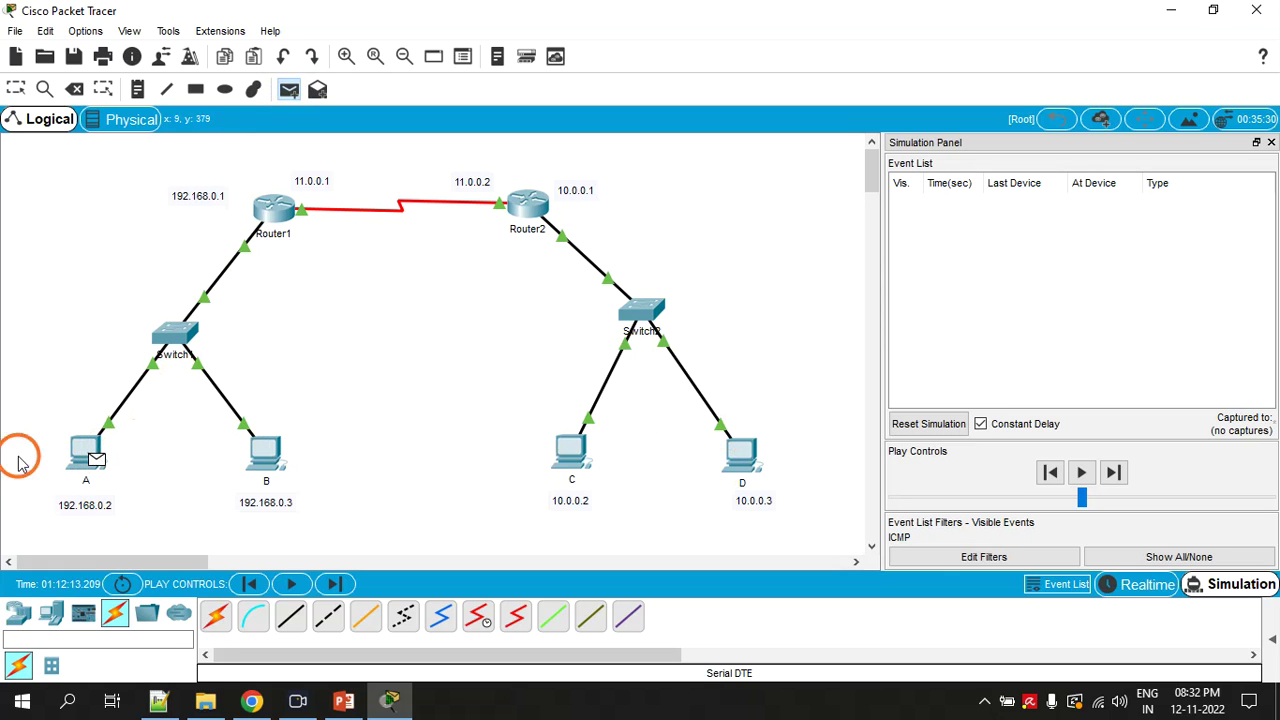
click(742, 455)
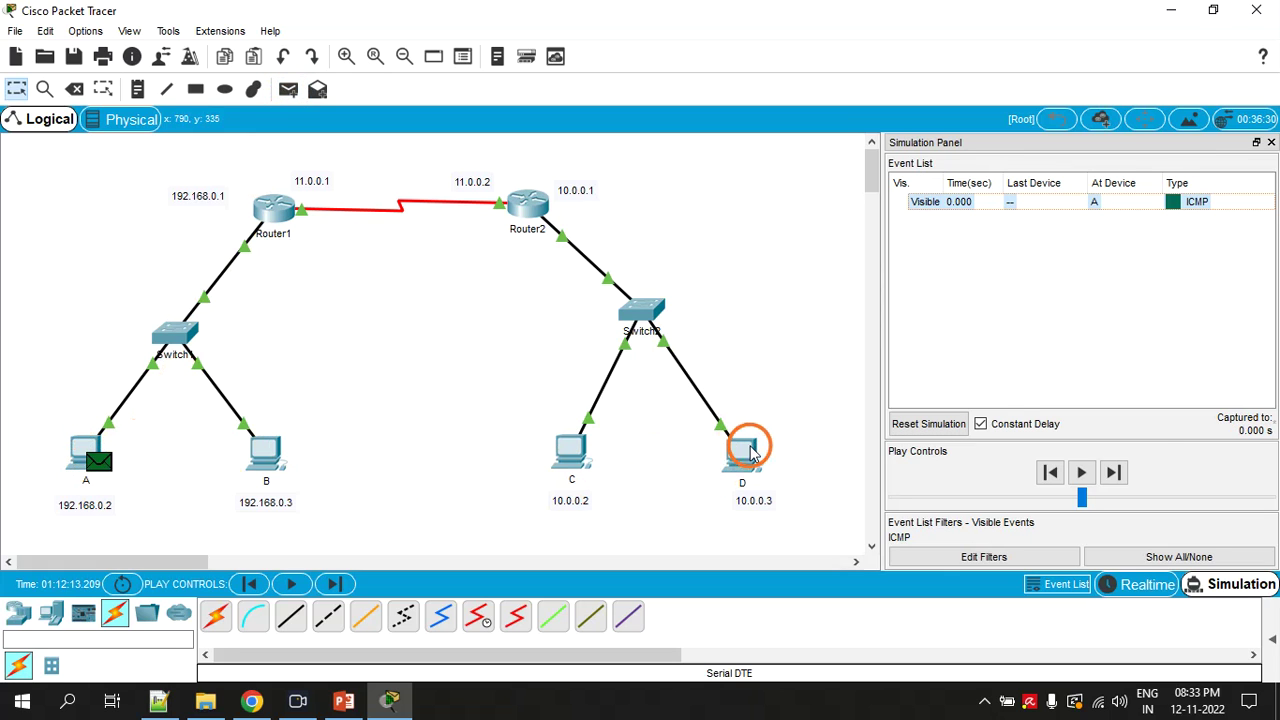
Step: Advance the simulation event by event to follow the ICMP packet from PC A towards PC D, and inspect it at Router2
click(1116, 473)
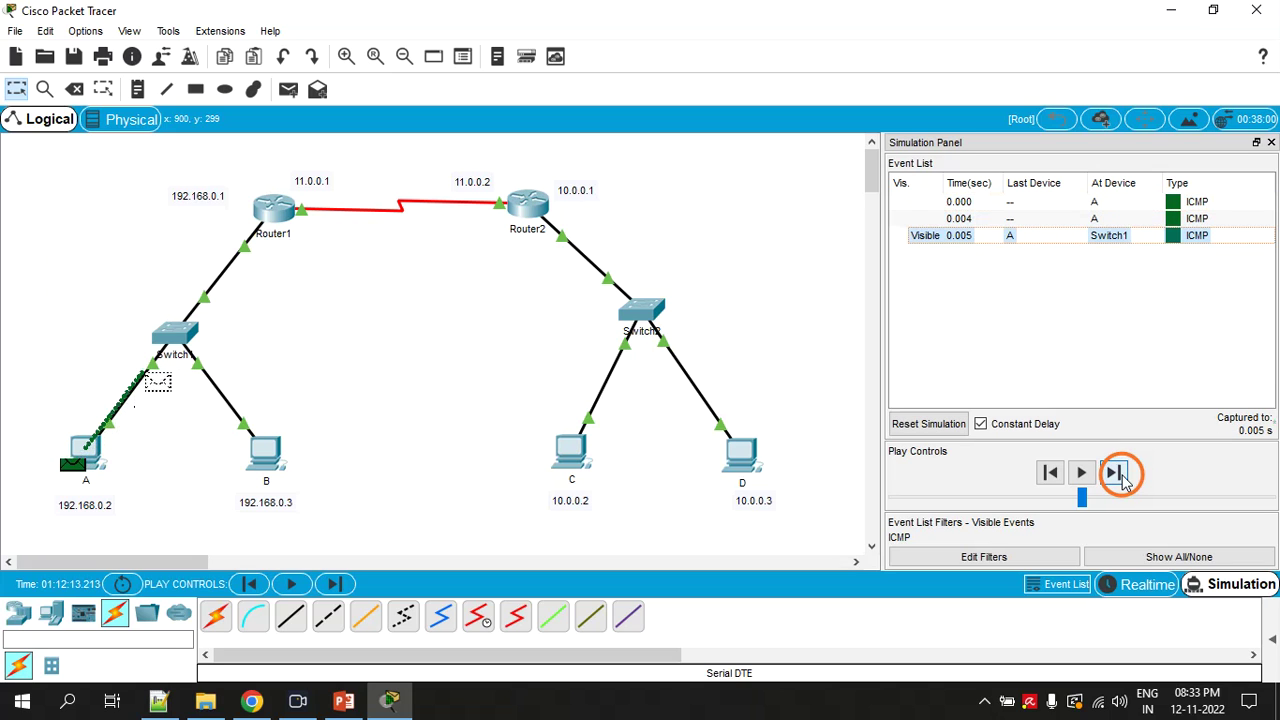
click(1116, 473)
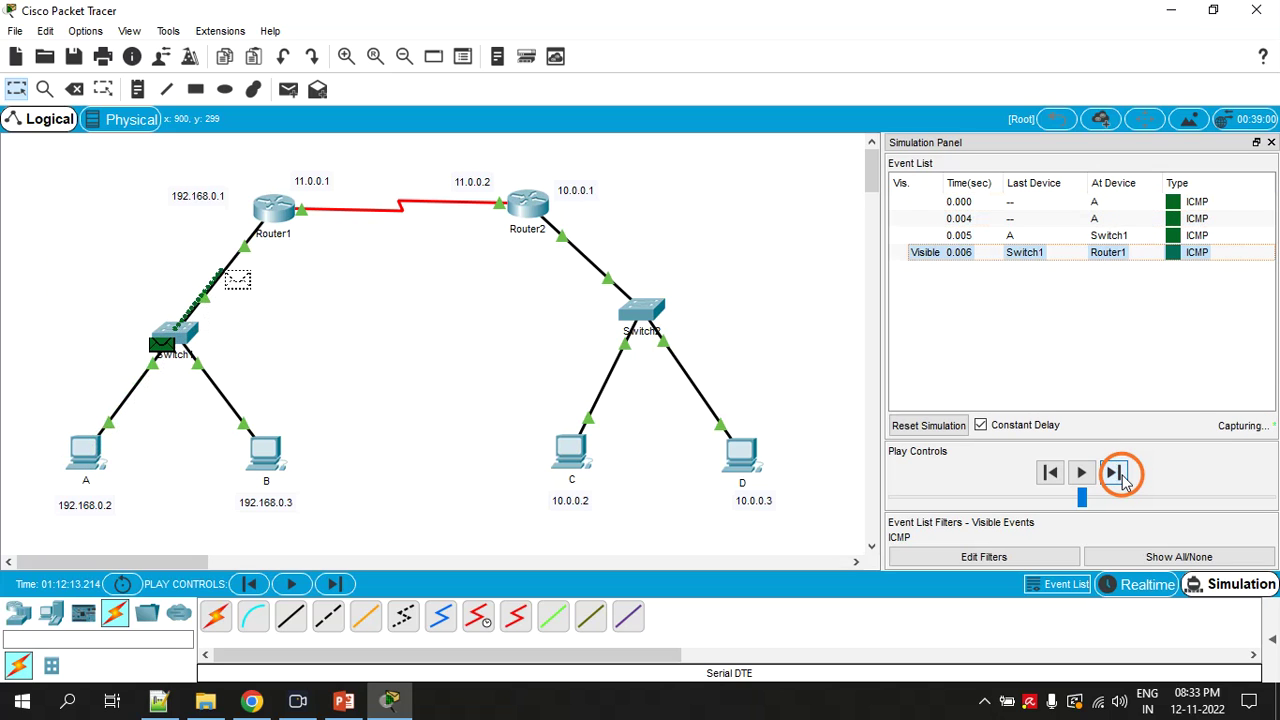
click(1116, 473)
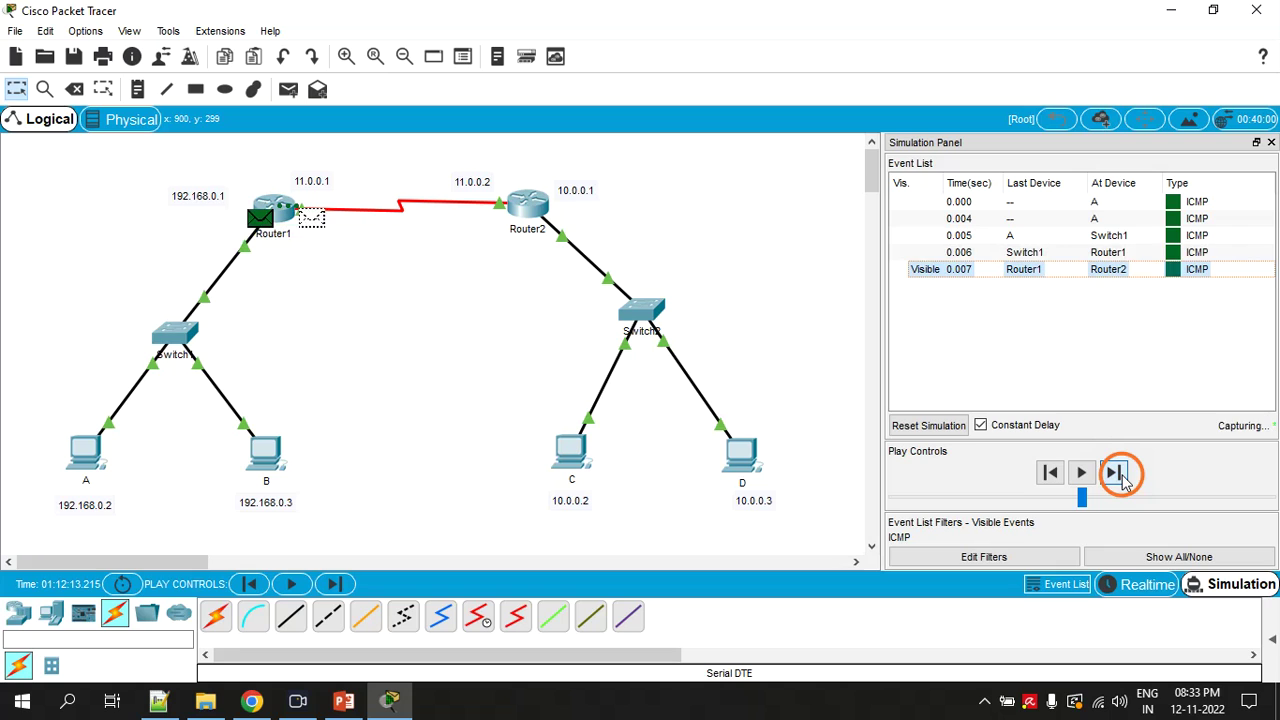
click(1118, 474)
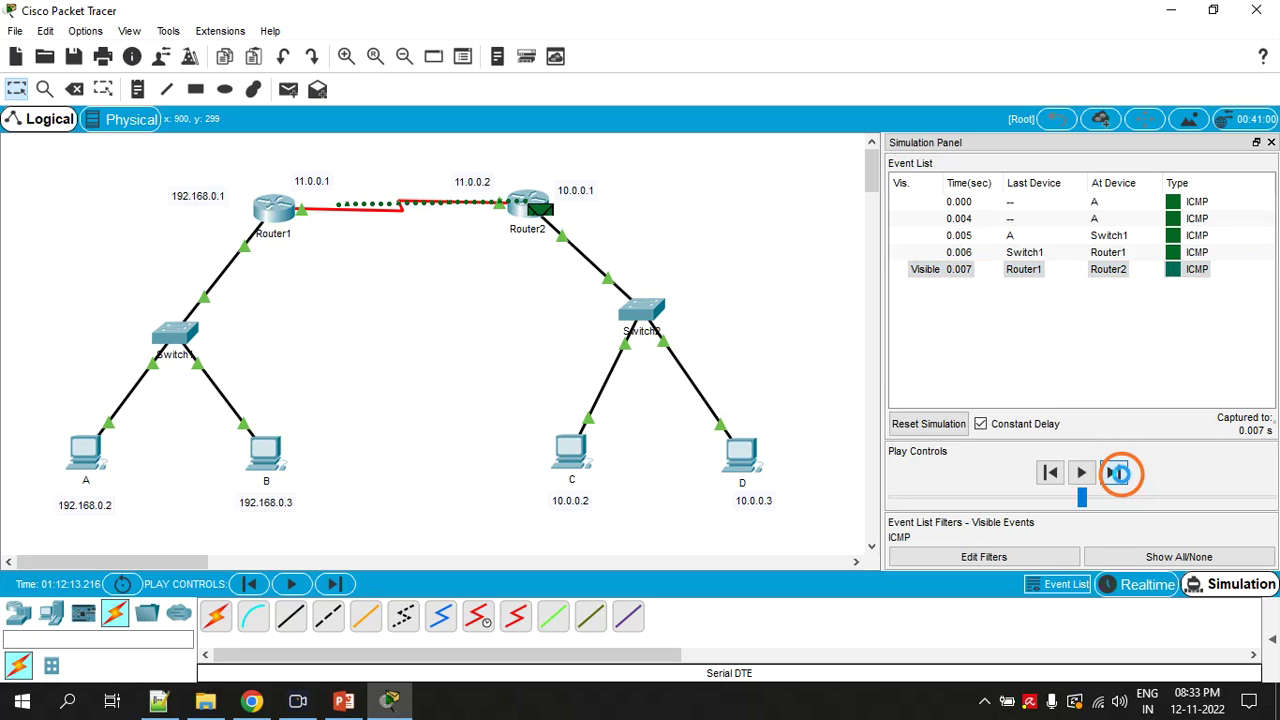
click(1118, 474)
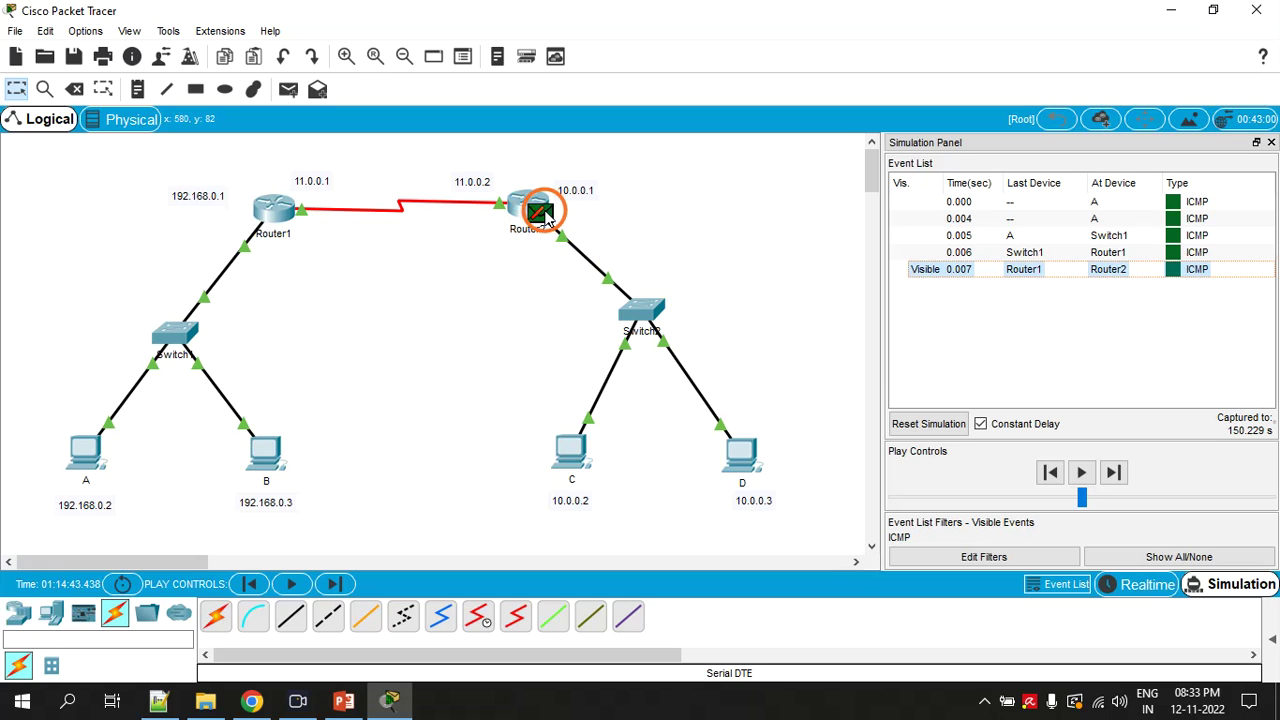
mouse_move(549, 222)
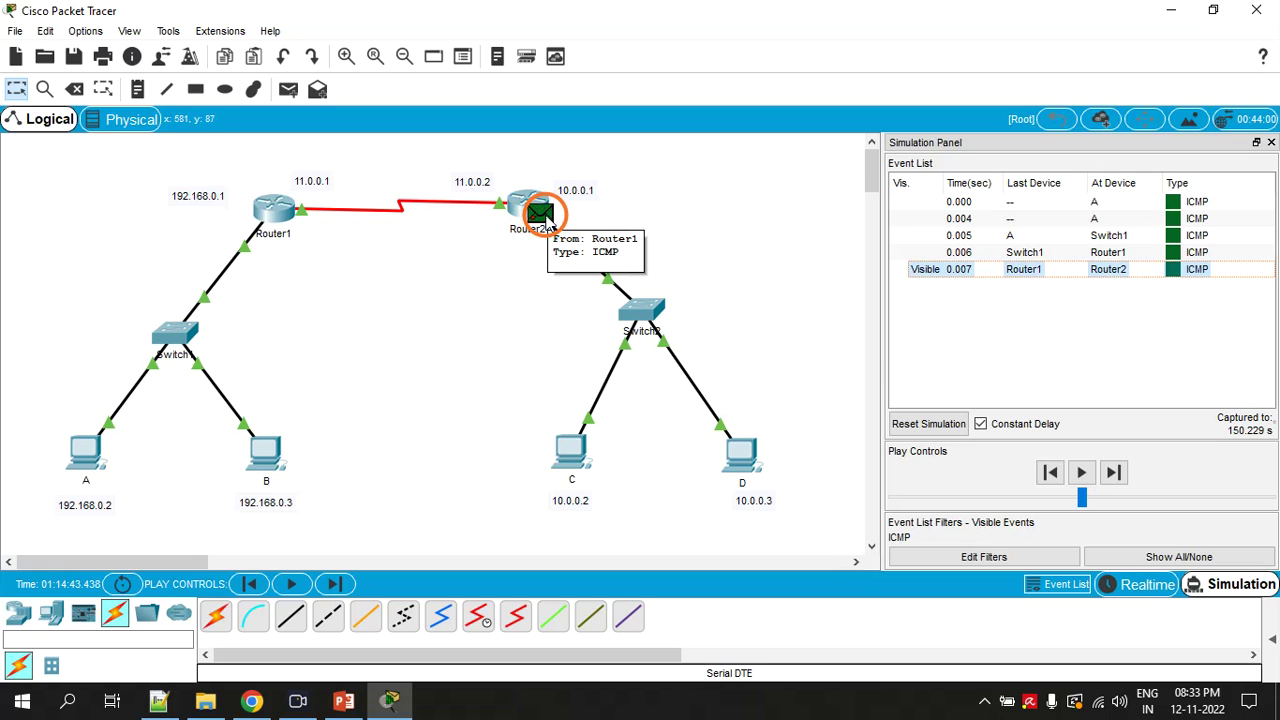
Step: Show the PDU list, delete the current scenario and add a new simple PDU from PC A to PC D
click(1270, 640)
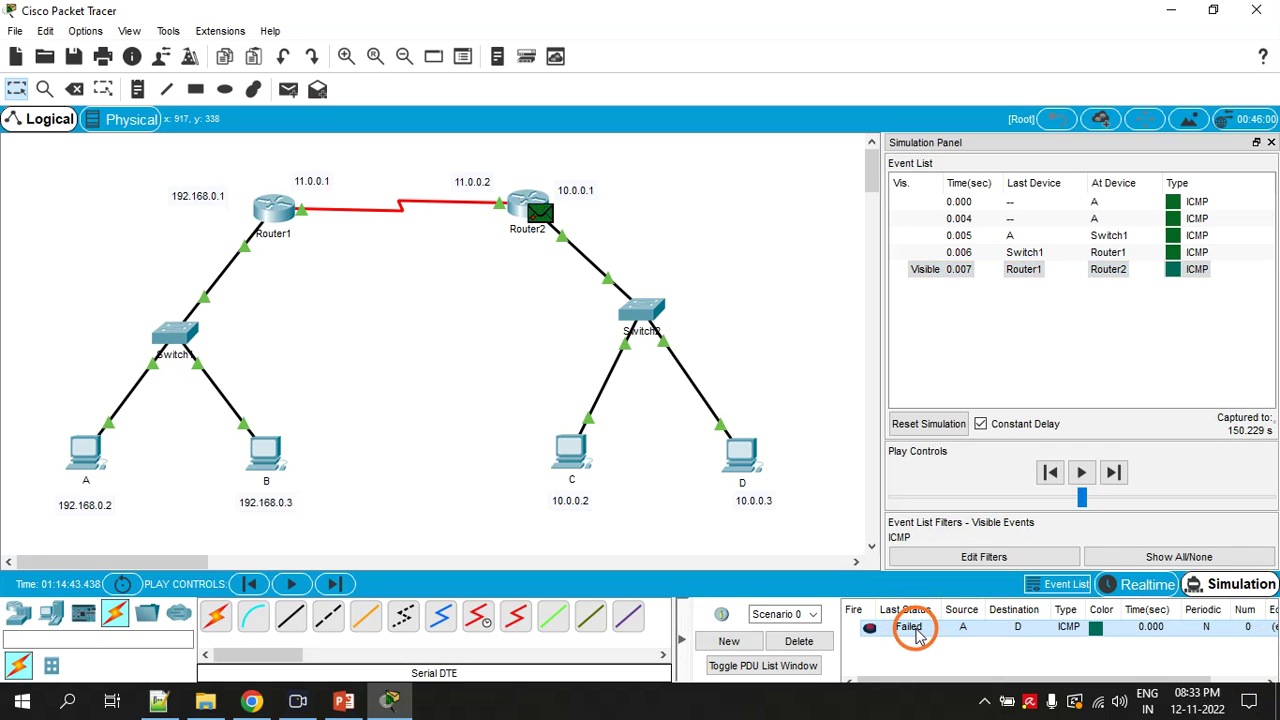
click(800, 641)
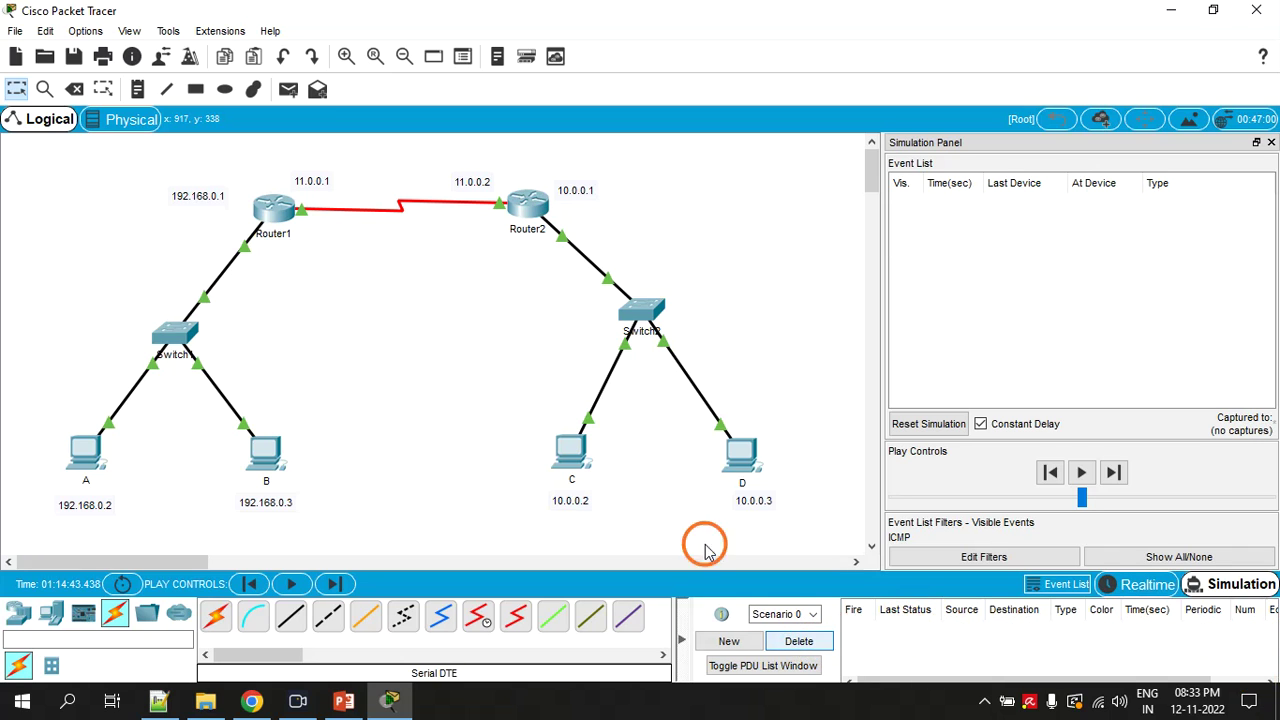
click(288, 89)
click(80, 458)
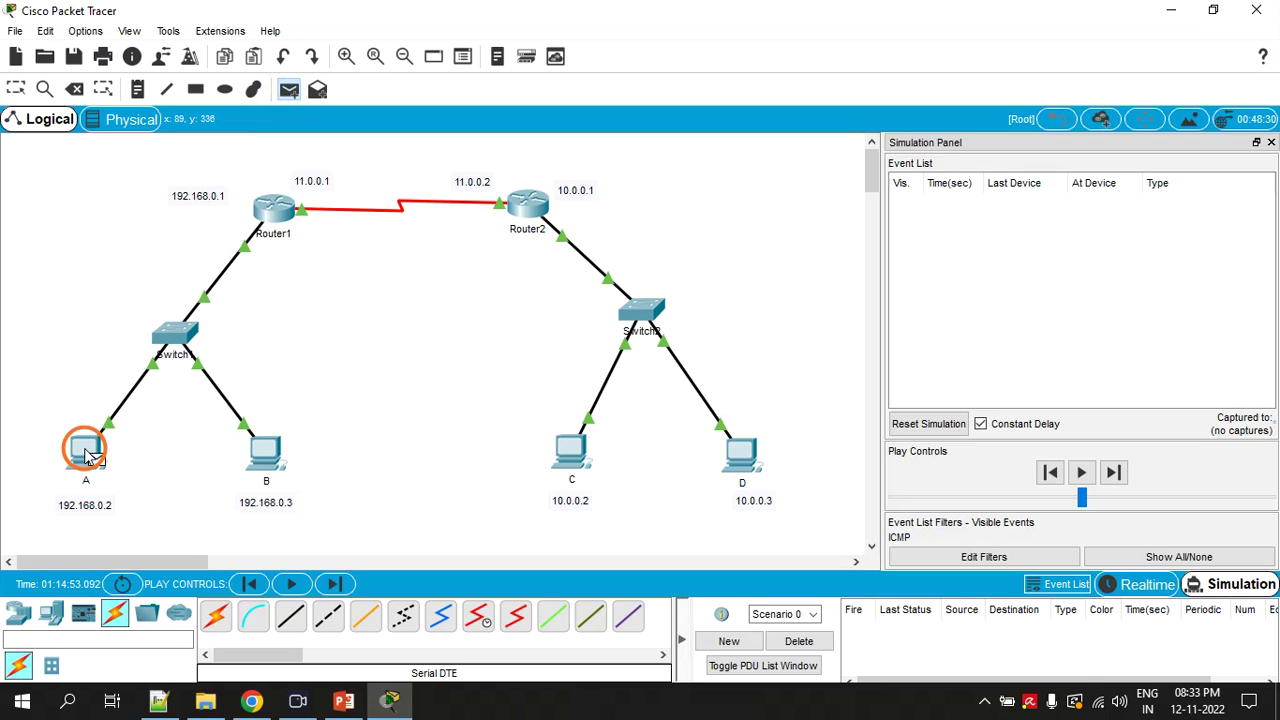
click(743, 454)
Step: Advance the simulation event by event to follow the ICMP packet from PC A to PC D and its reply back to PC A
click(1098, 478)
click(1113, 473)
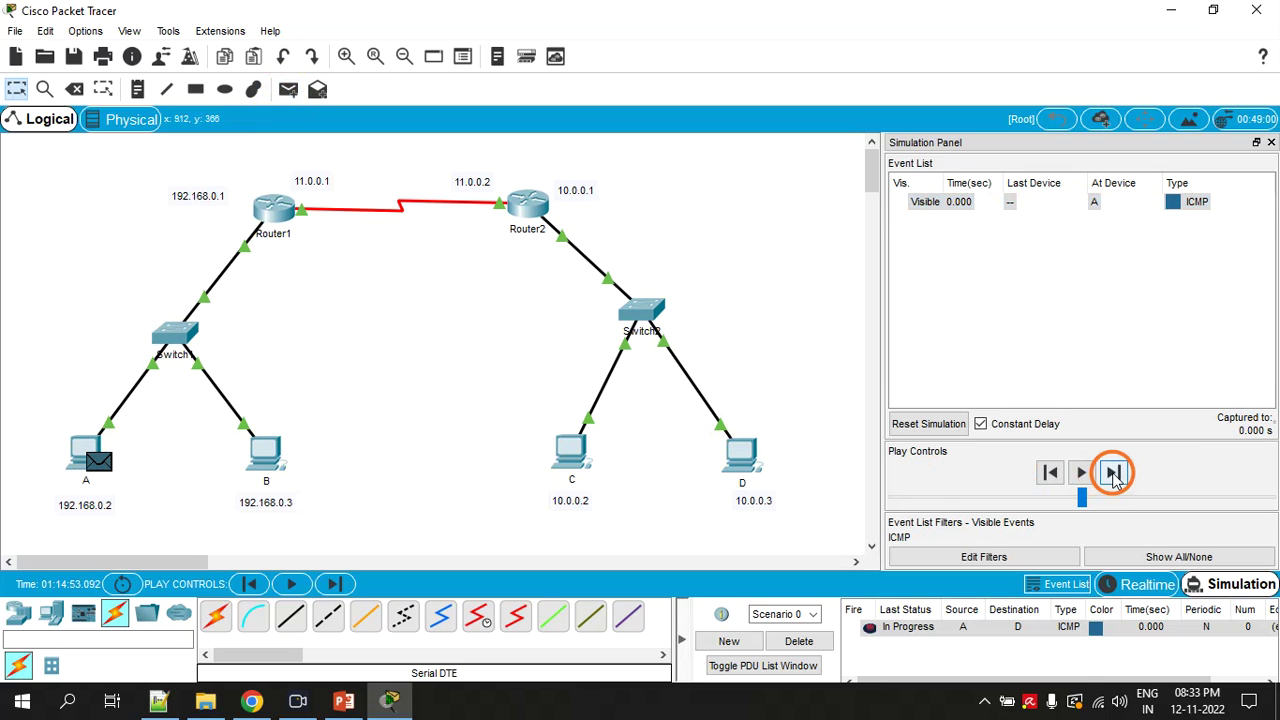
click(1113, 473)
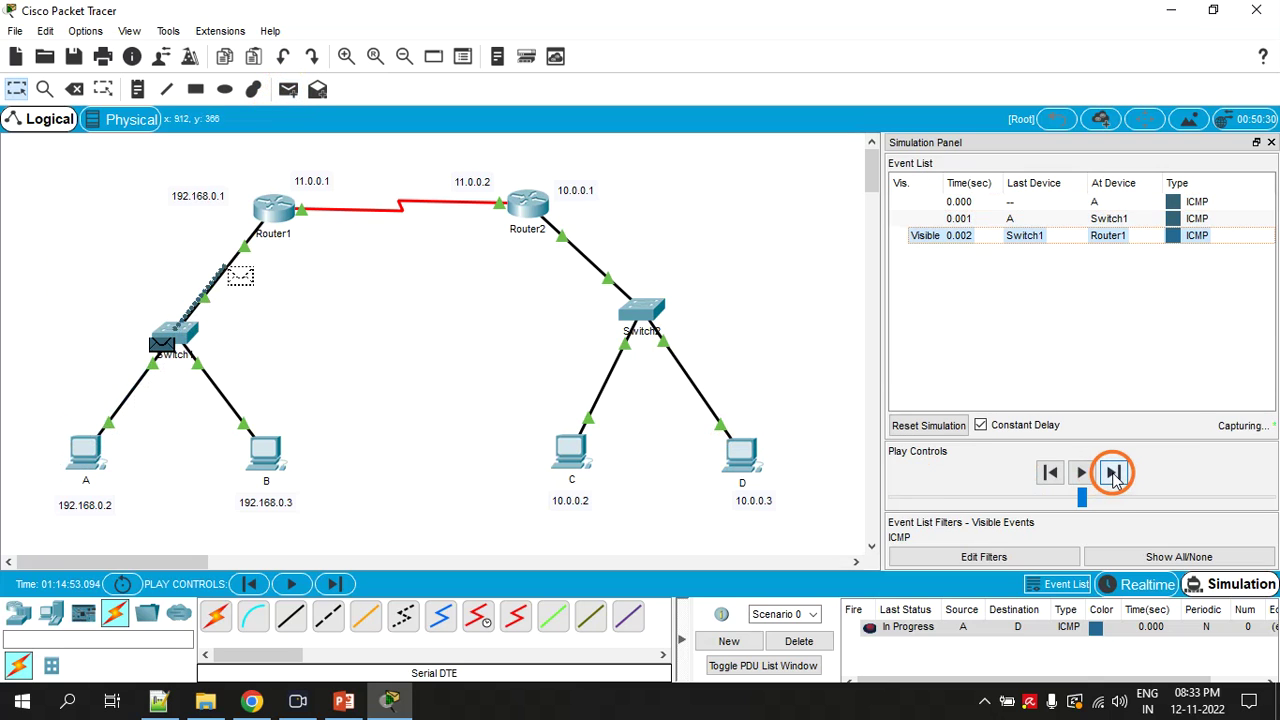
click(1113, 473)
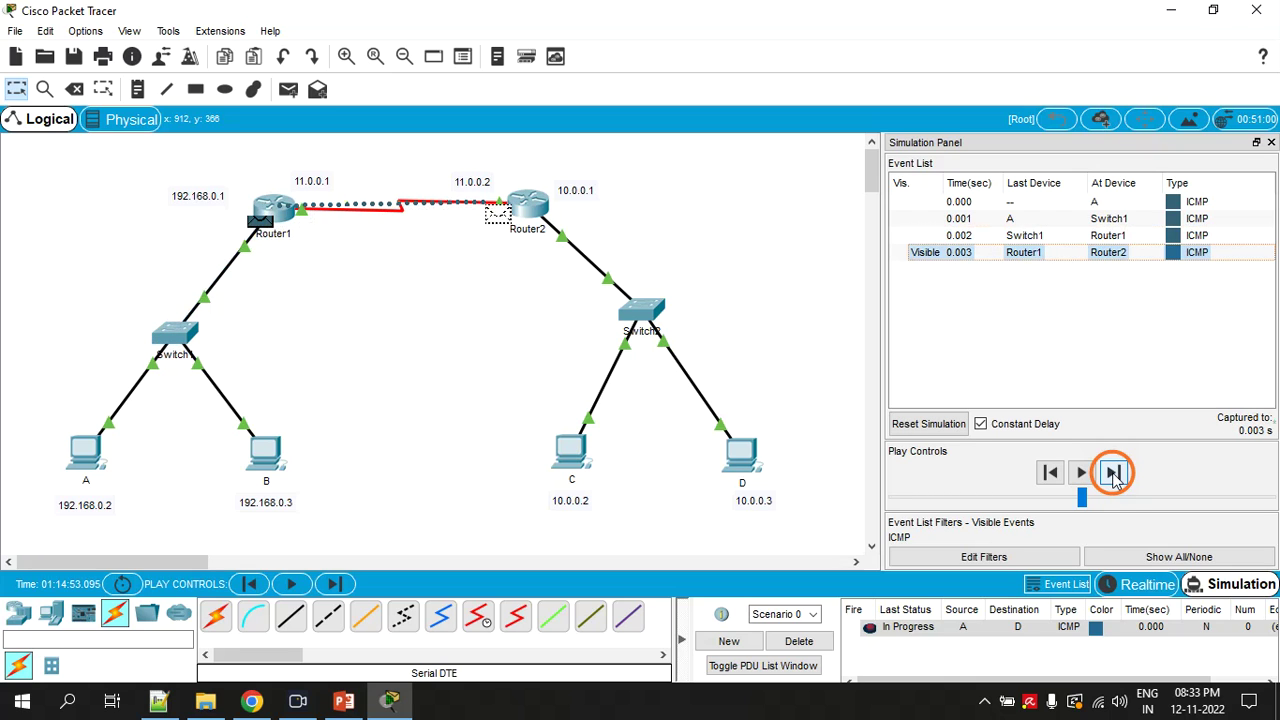
click(1113, 473)
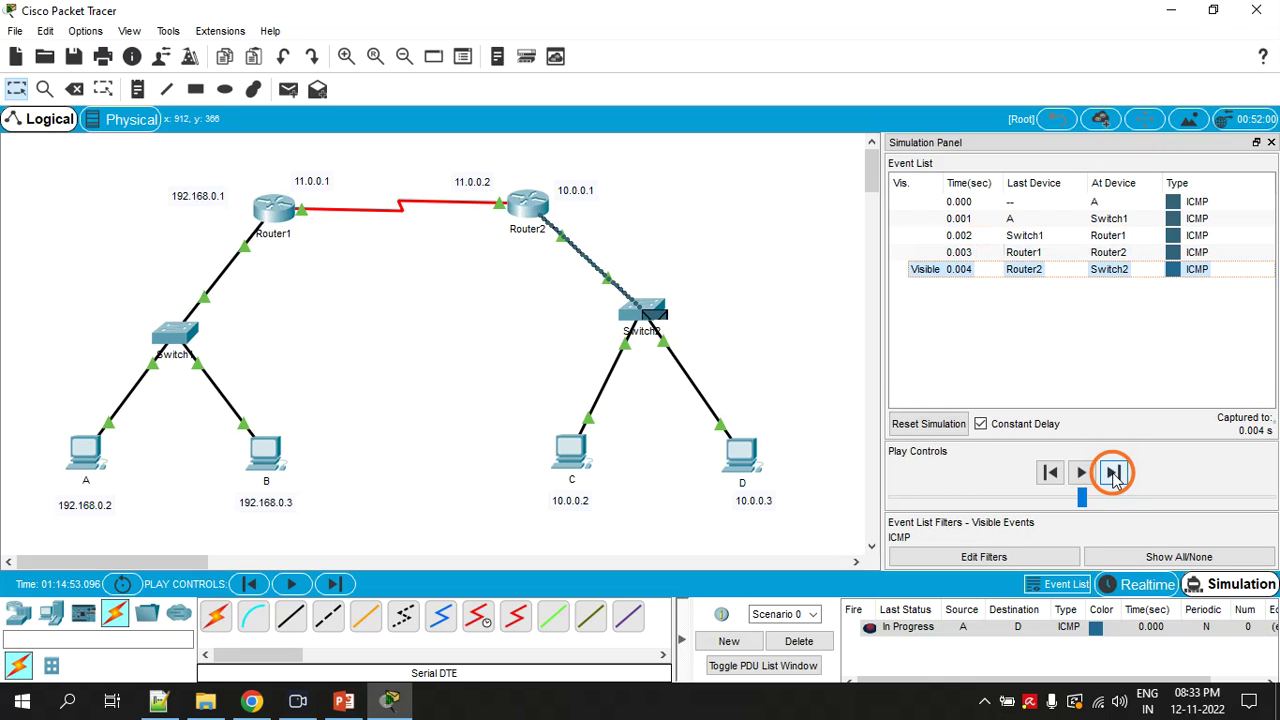
click(1113, 473)
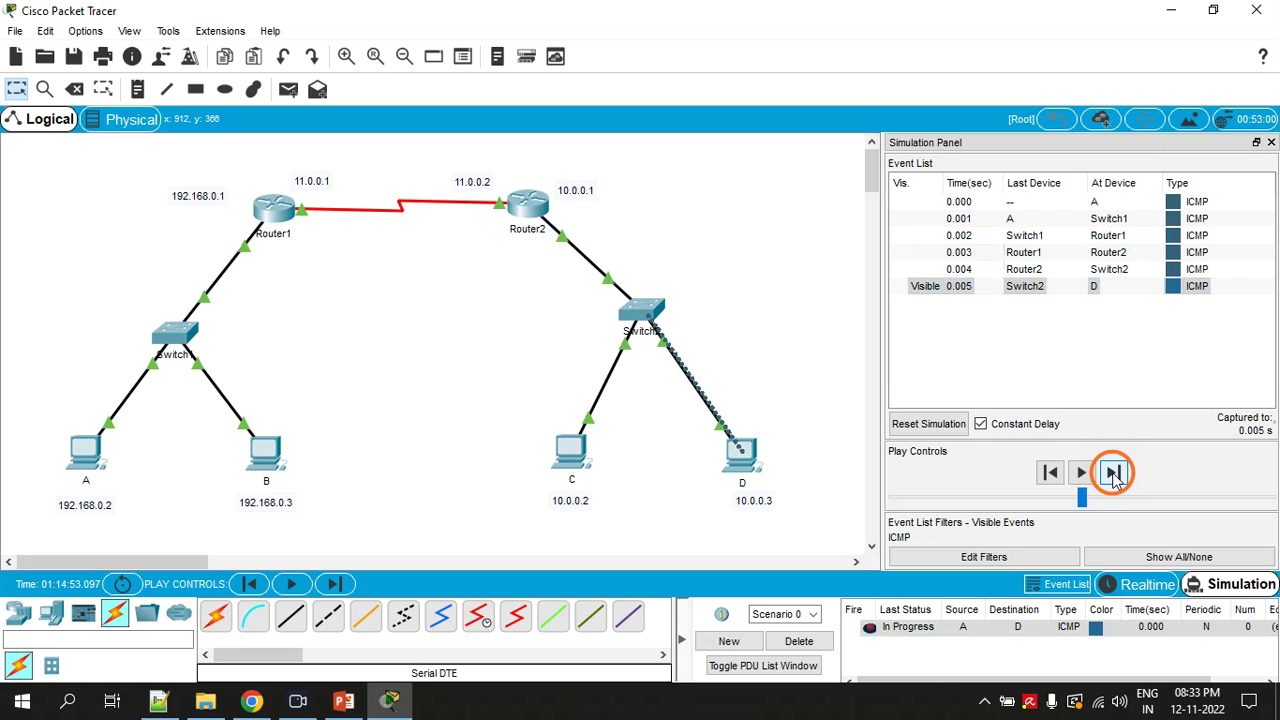
click(1113, 473)
click(1113, 473)
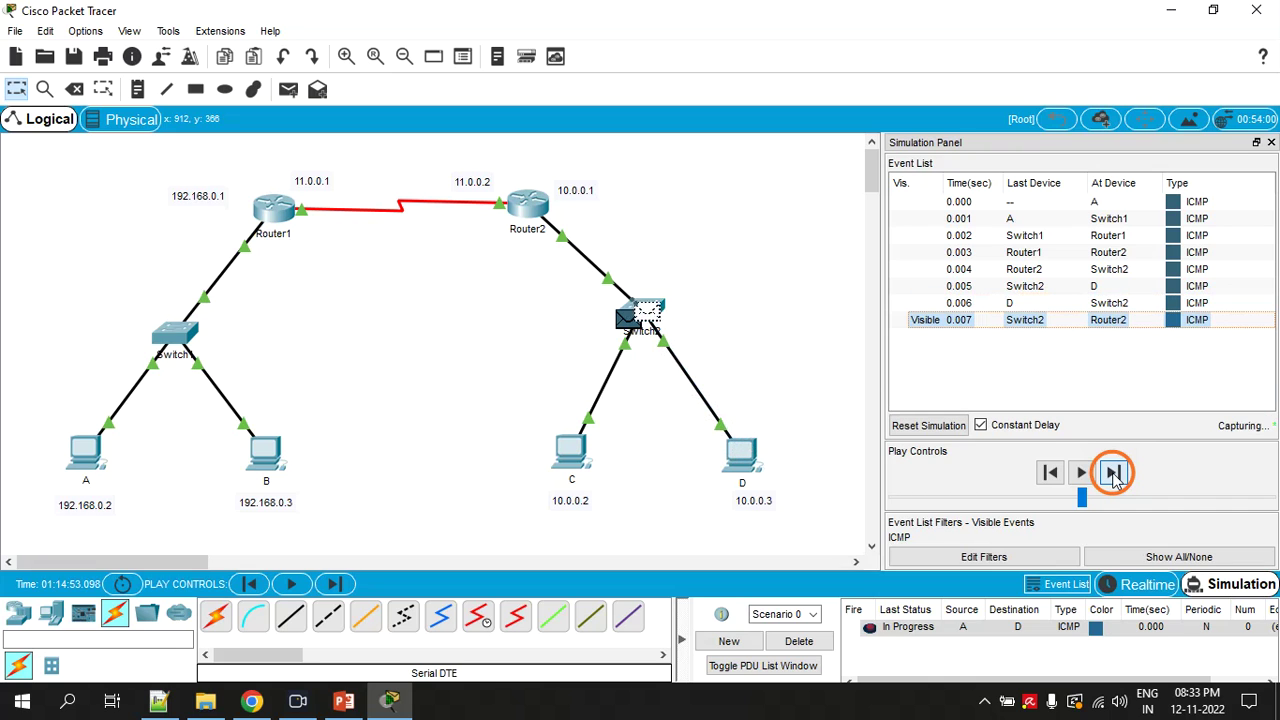
click(1113, 473)
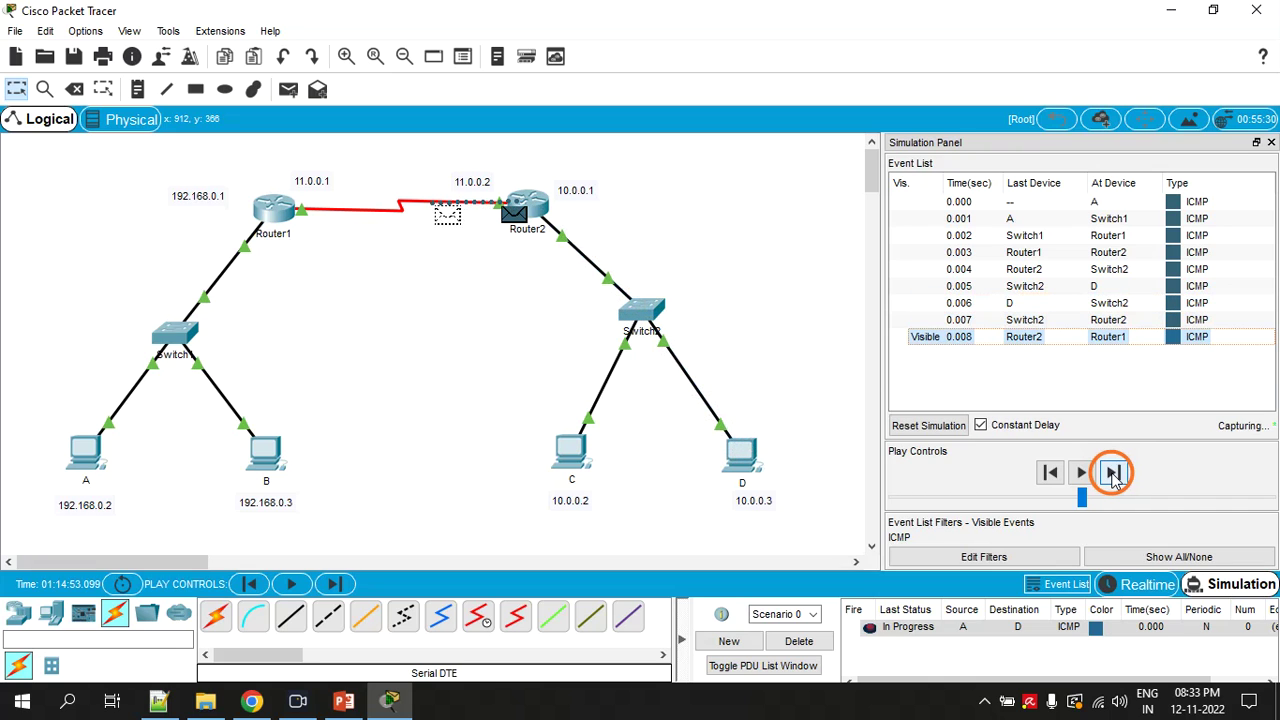
click(1113, 473)
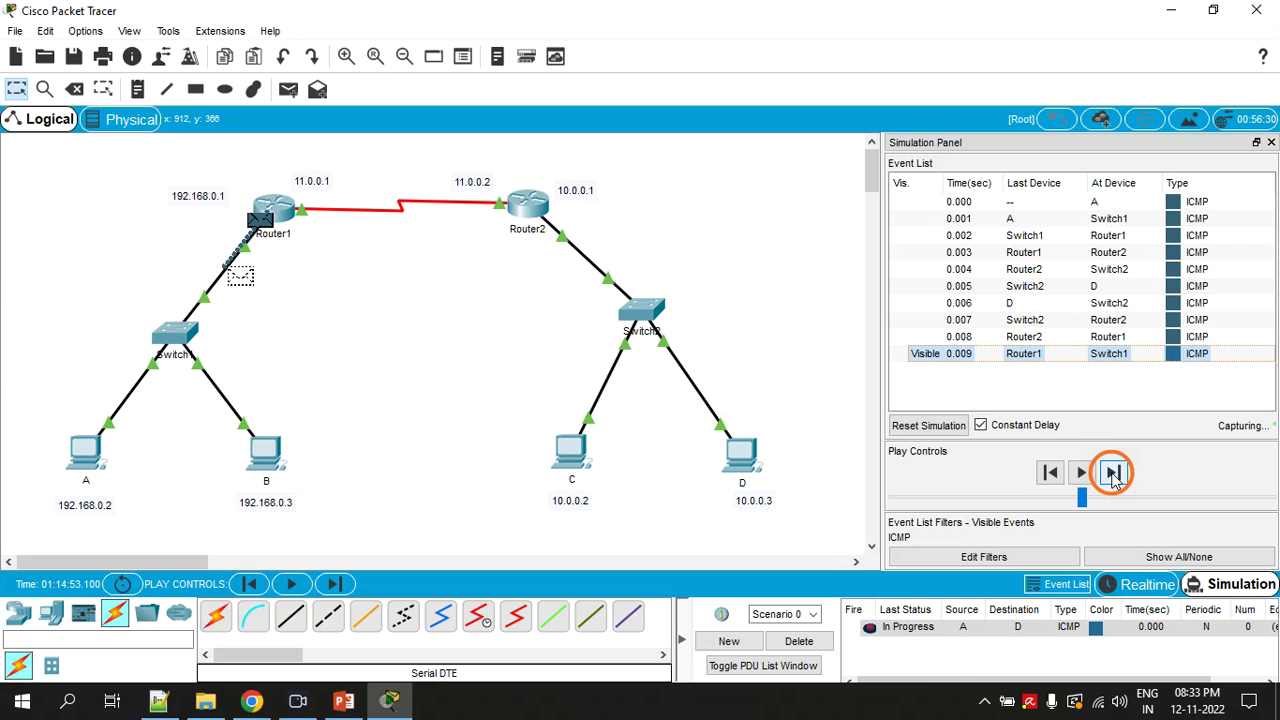
click(1113, 473)
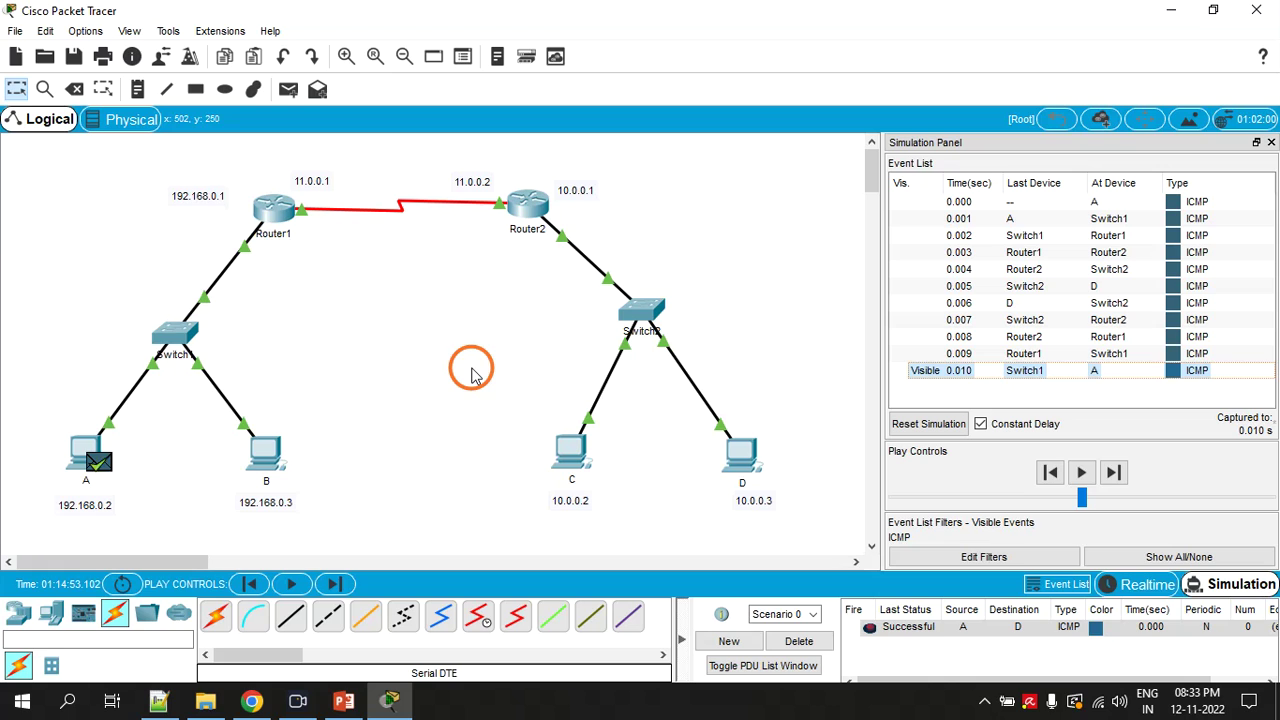
Step: Delete the current scenario and add a fresh simple PDU from PC A to PC D
click(799, 643)
click(288, 89)
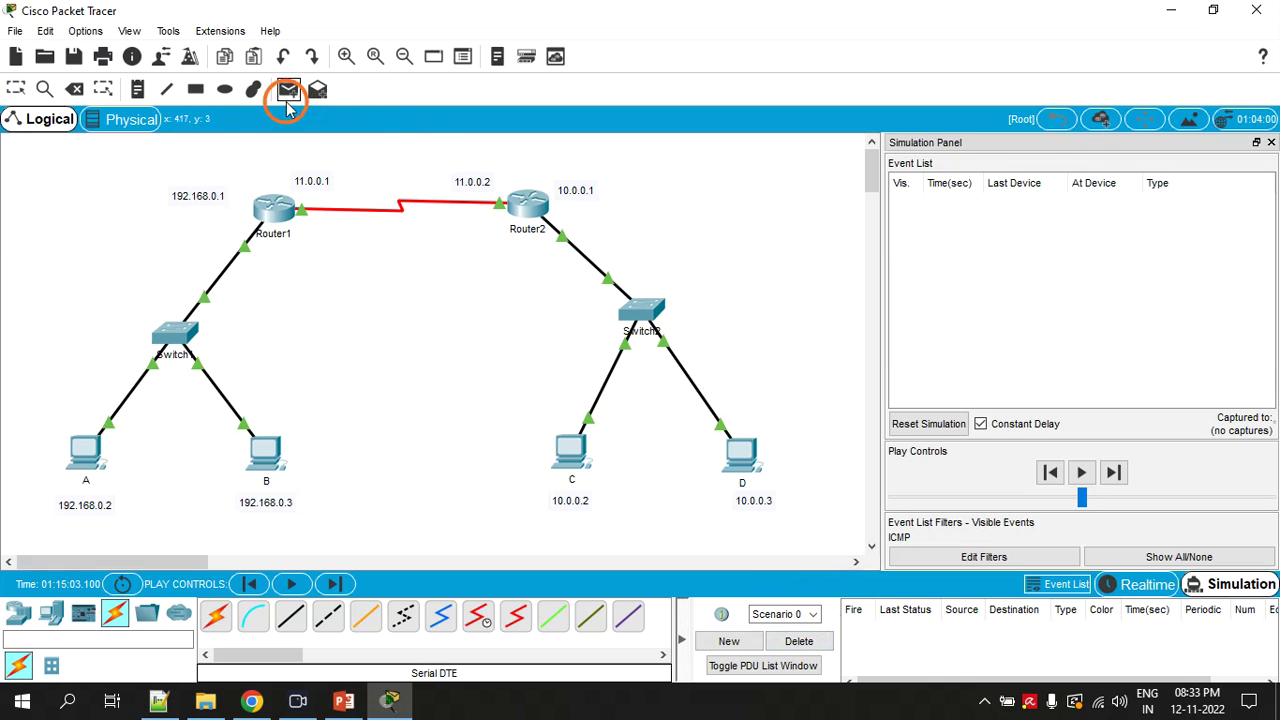
click(84, 462)
click(745, 455)
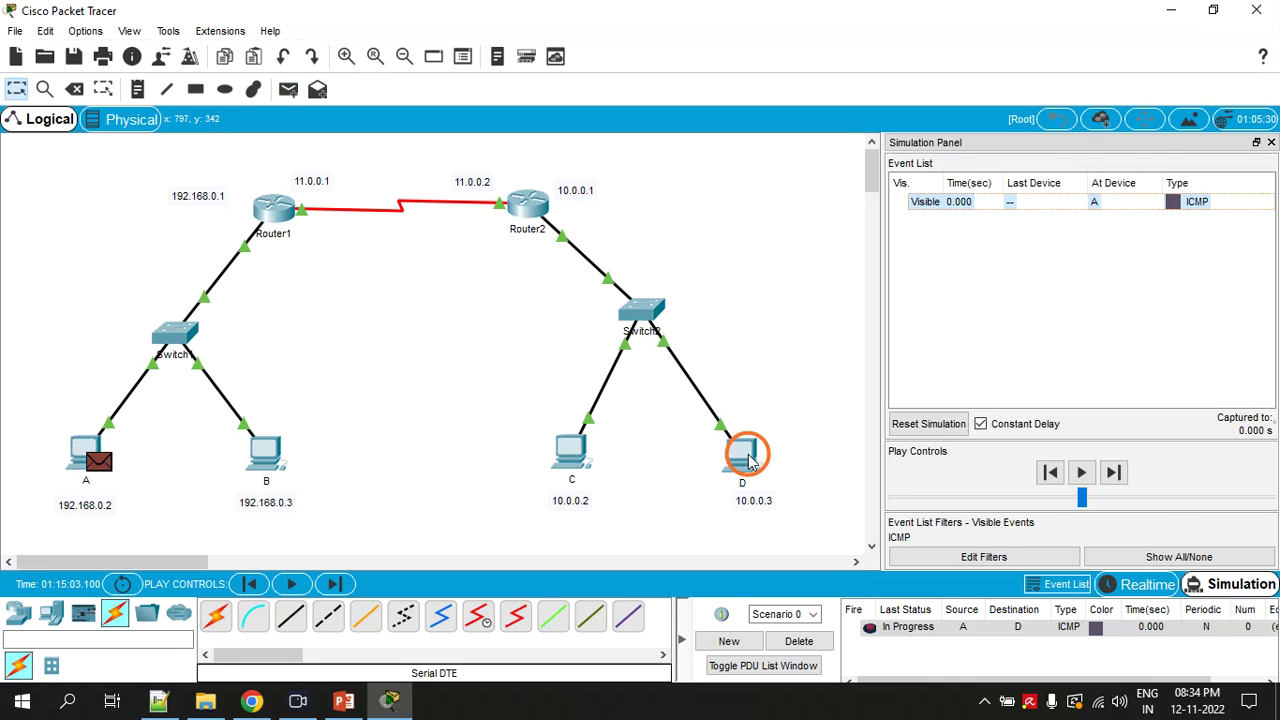
Step: Advance the packet to Router1 and inspect its inbound and outbound OSI layers there, including the Layer 2 framing
click(1113, 472)
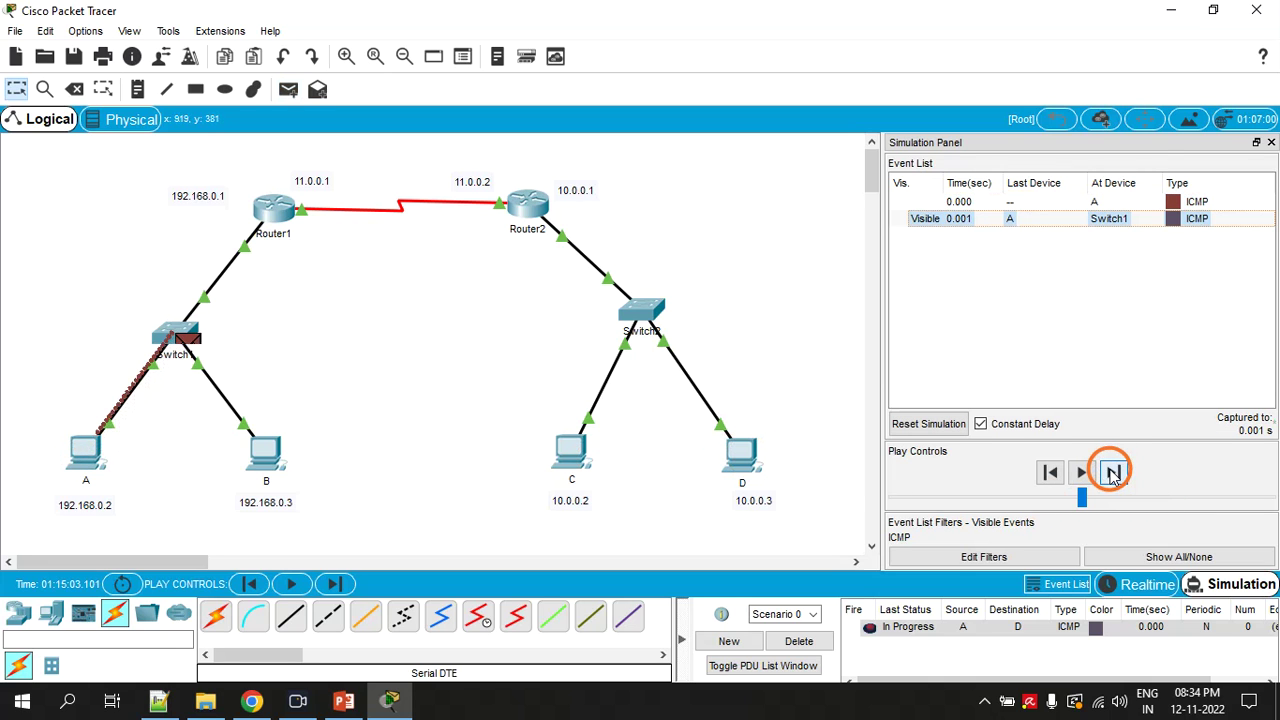
click(1113, 472)
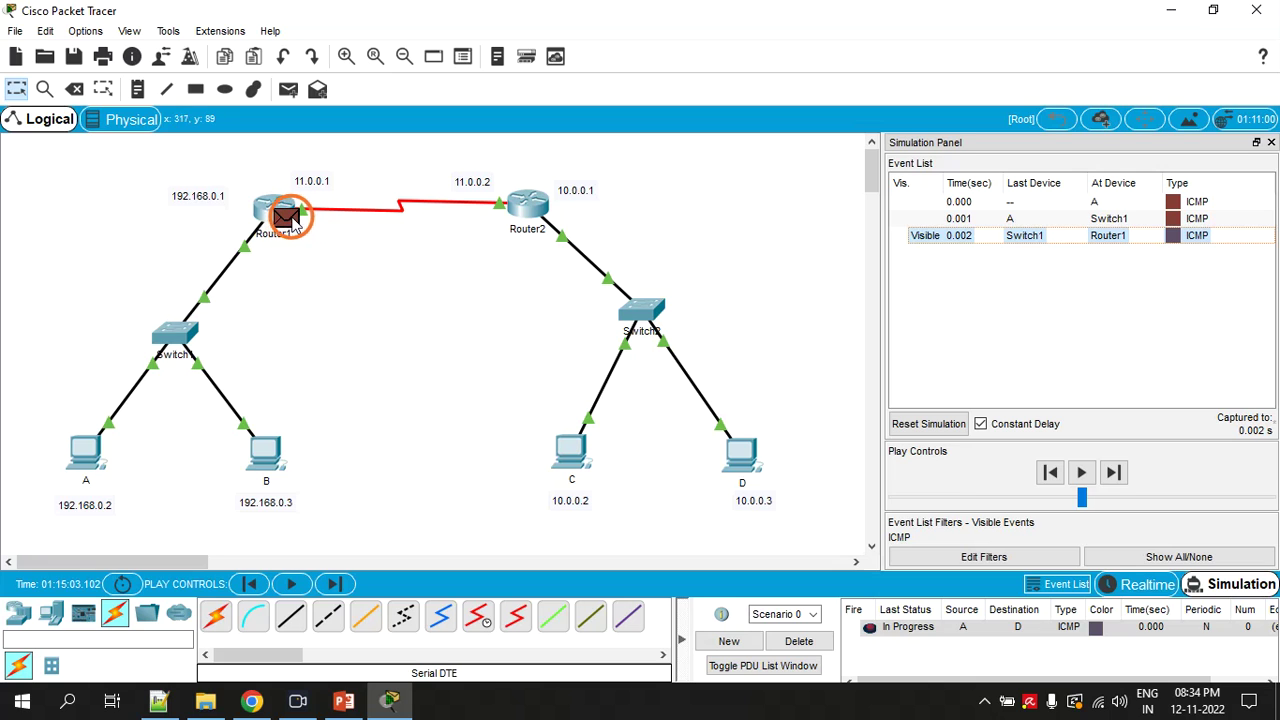
mouse_move(290, 227)
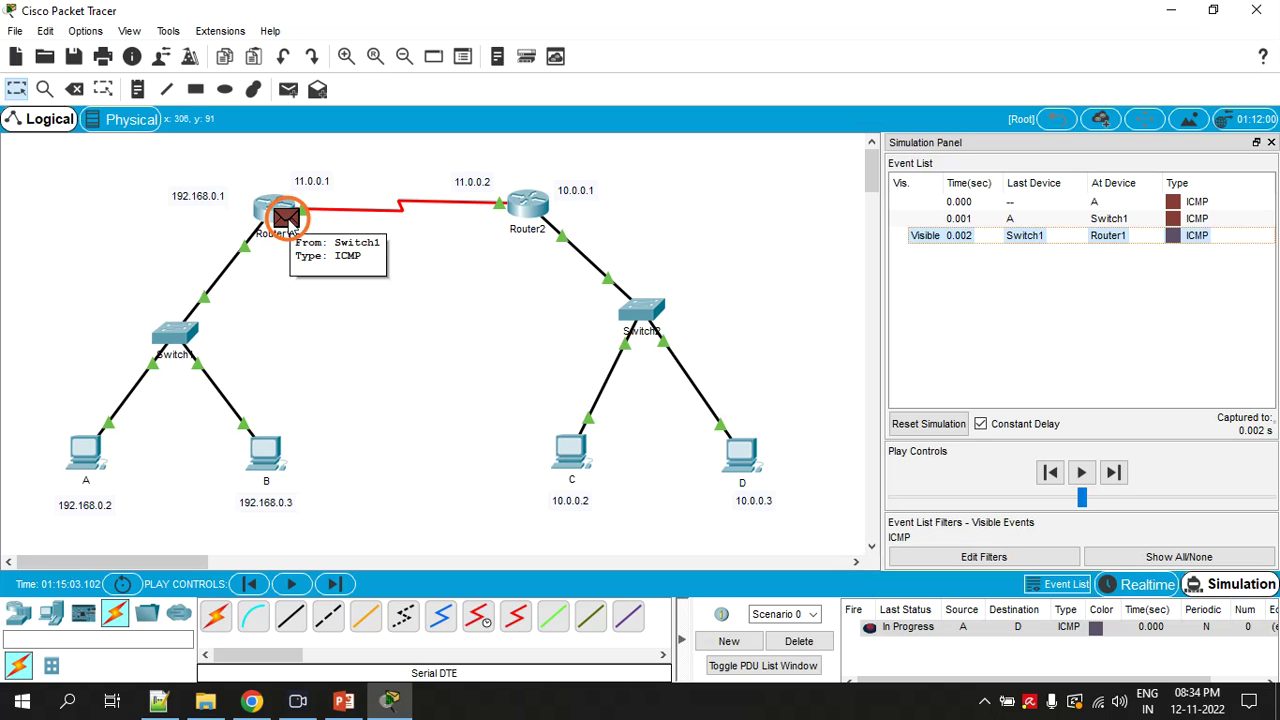
click(289, 226)
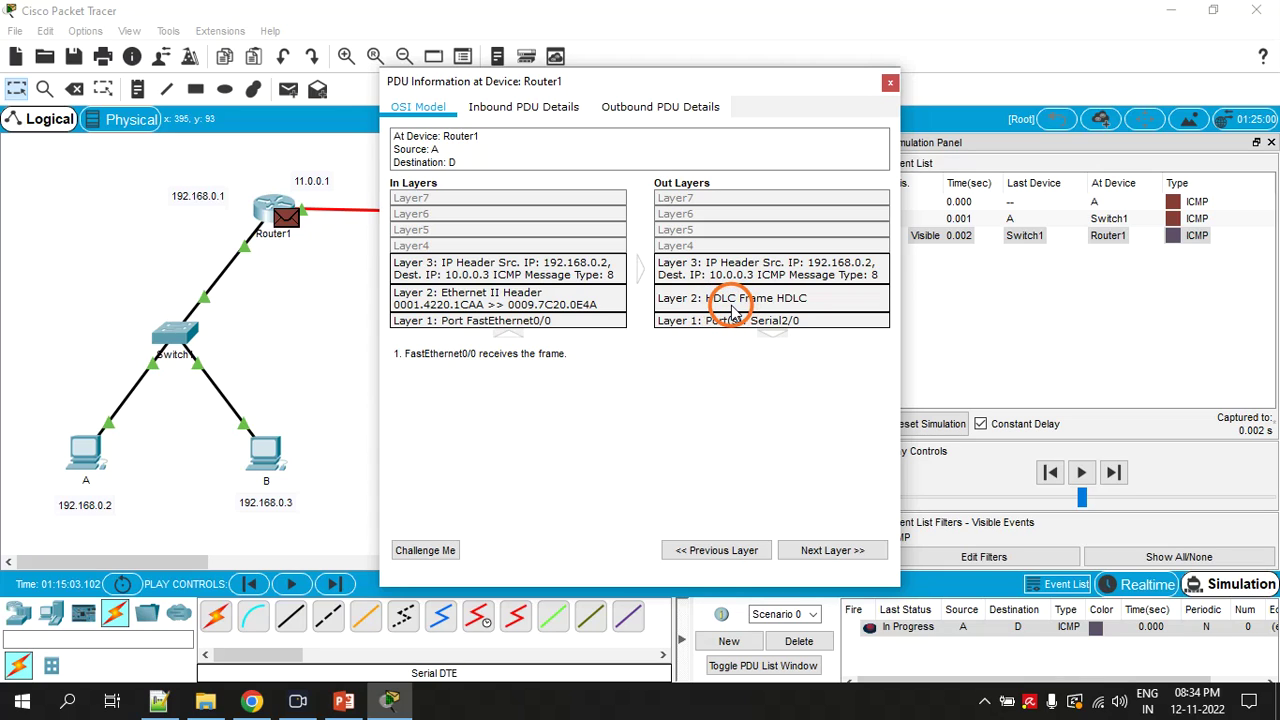
click(891, 84)
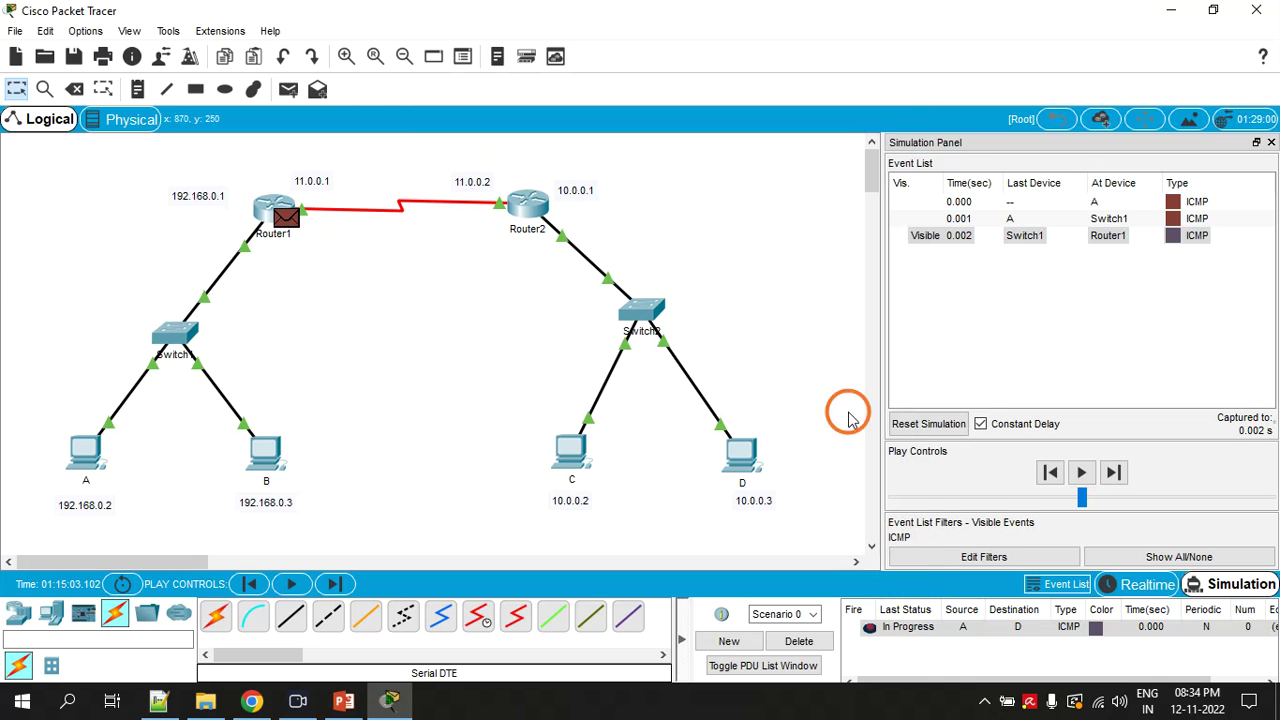
Step: Advance the packet across the serial link to Router2 and inspect its inbound and outbound OSI layers there
click(1113, 470)
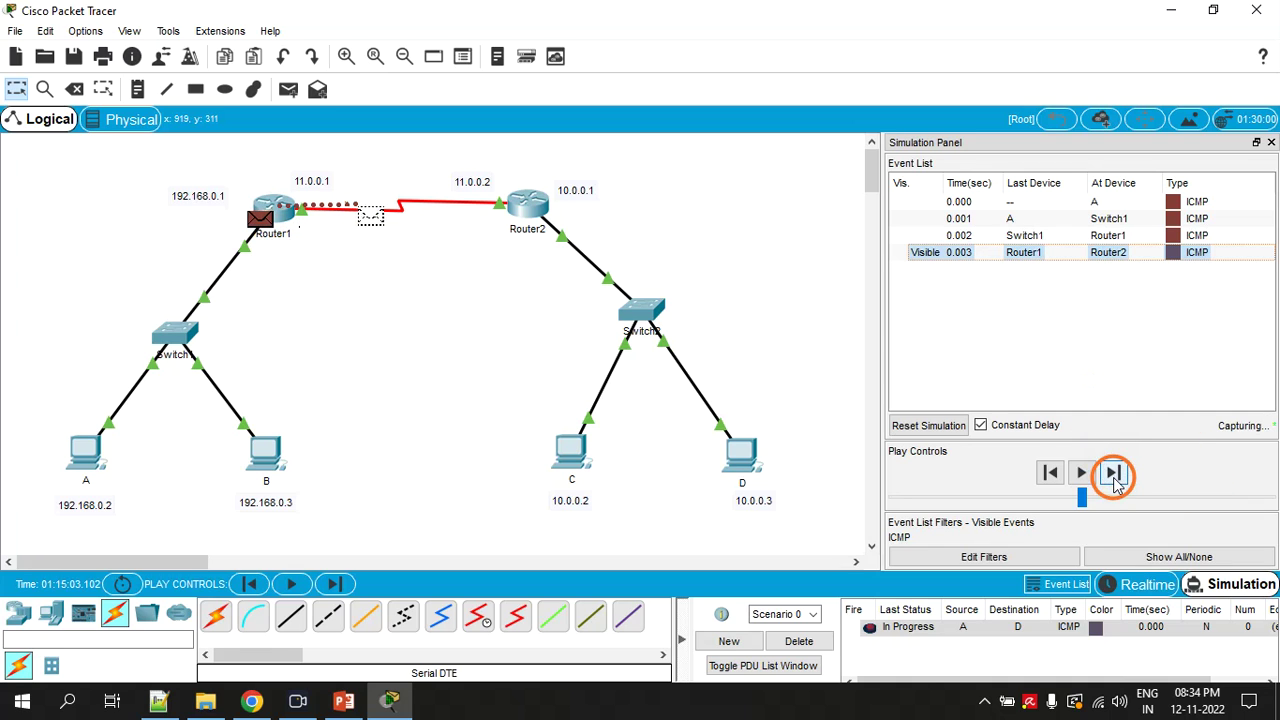
click(545, 220)
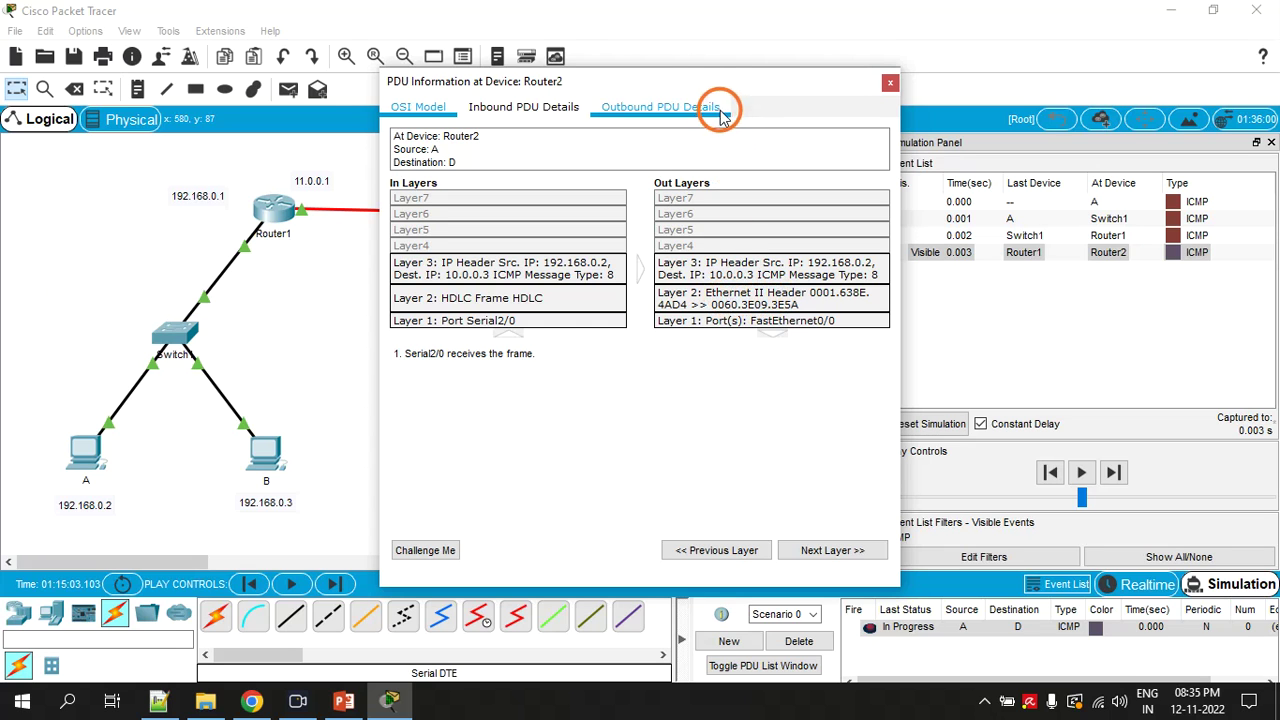
drag(708, 81, 1028, 85)
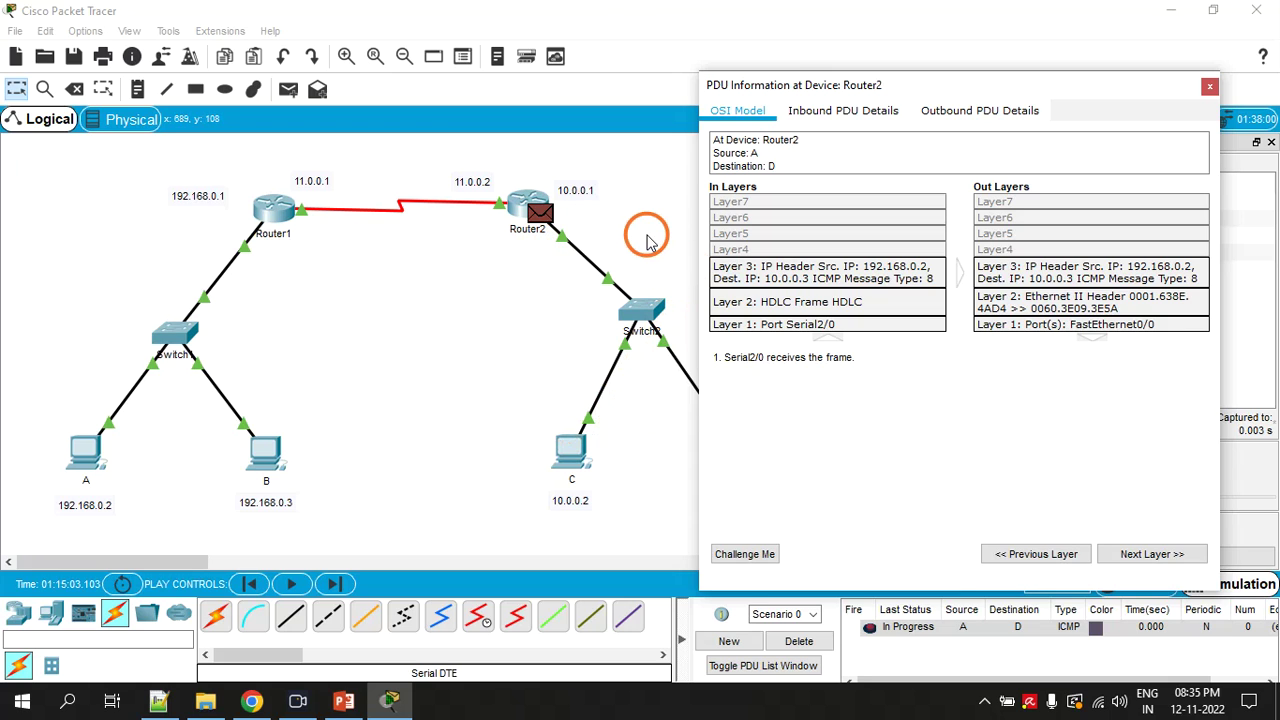
click(1209, 86)
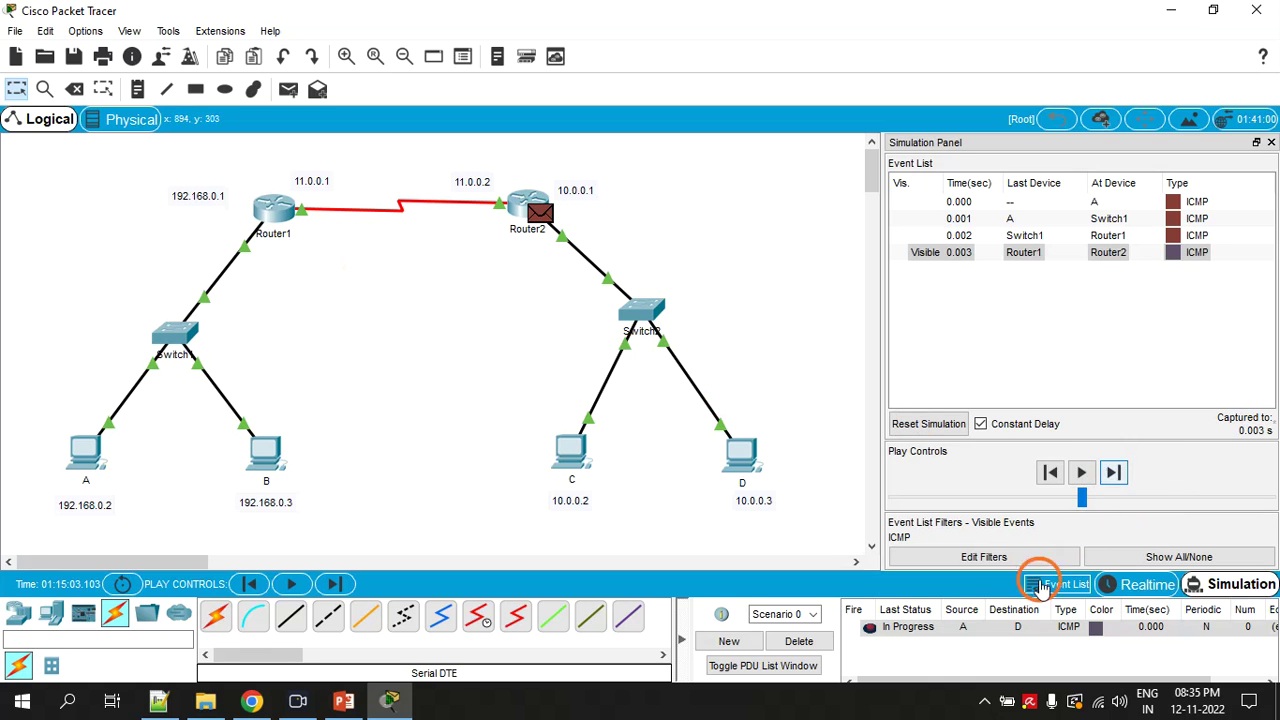
Step: Delete the current scenario and switch the workspace back to Realtime mode
click(800, 641)
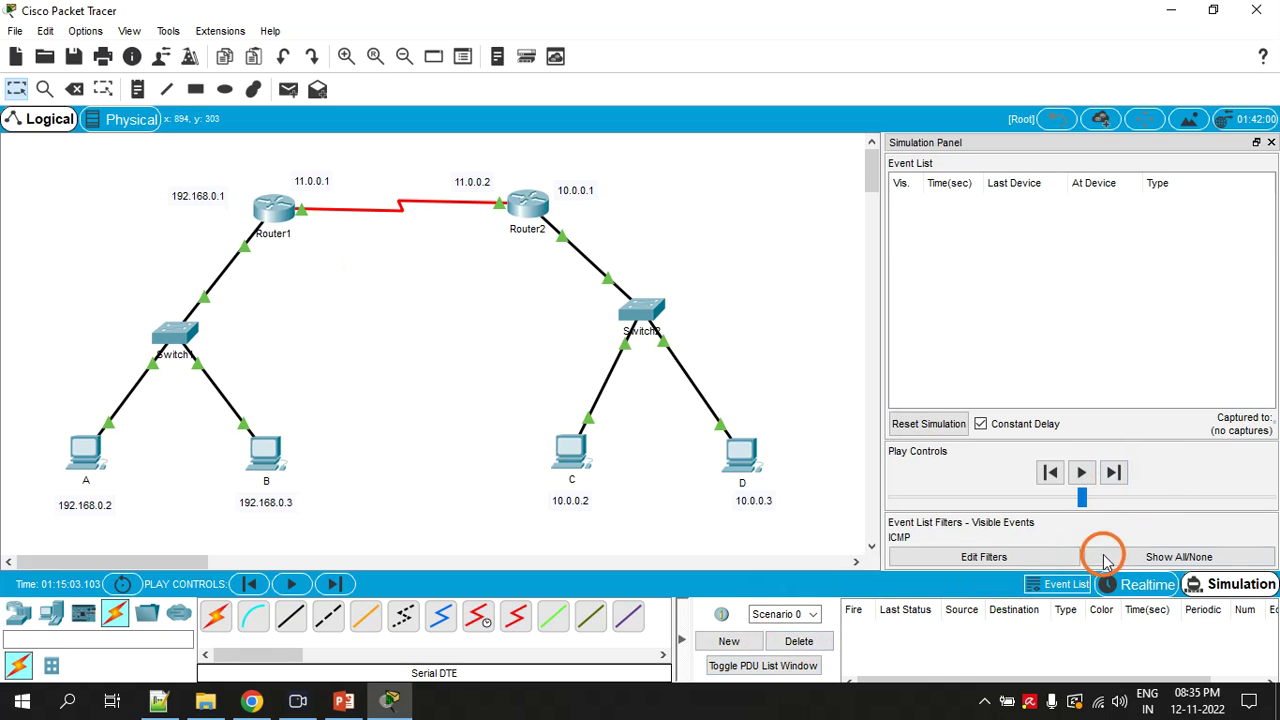
click(1132, 584)
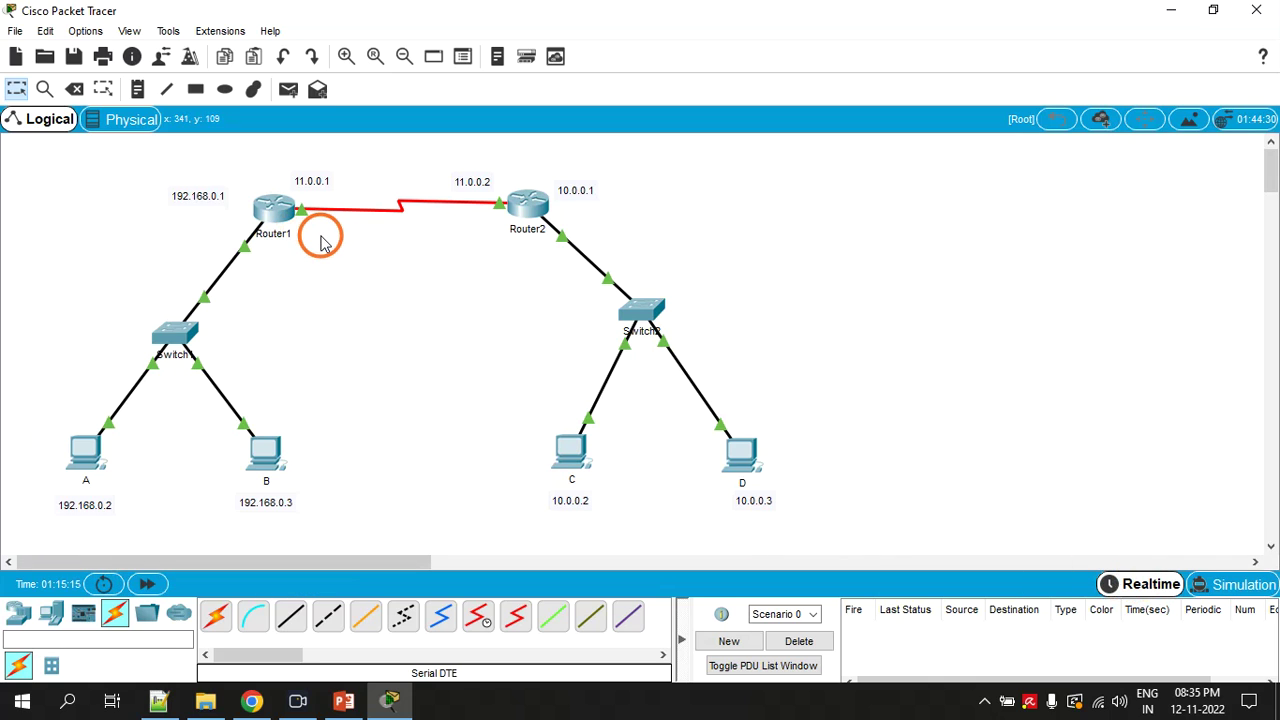
Step: Open Router1's command line and exit RIP and global configuration to reach the privileged EXEC prompt
click(273, 212)
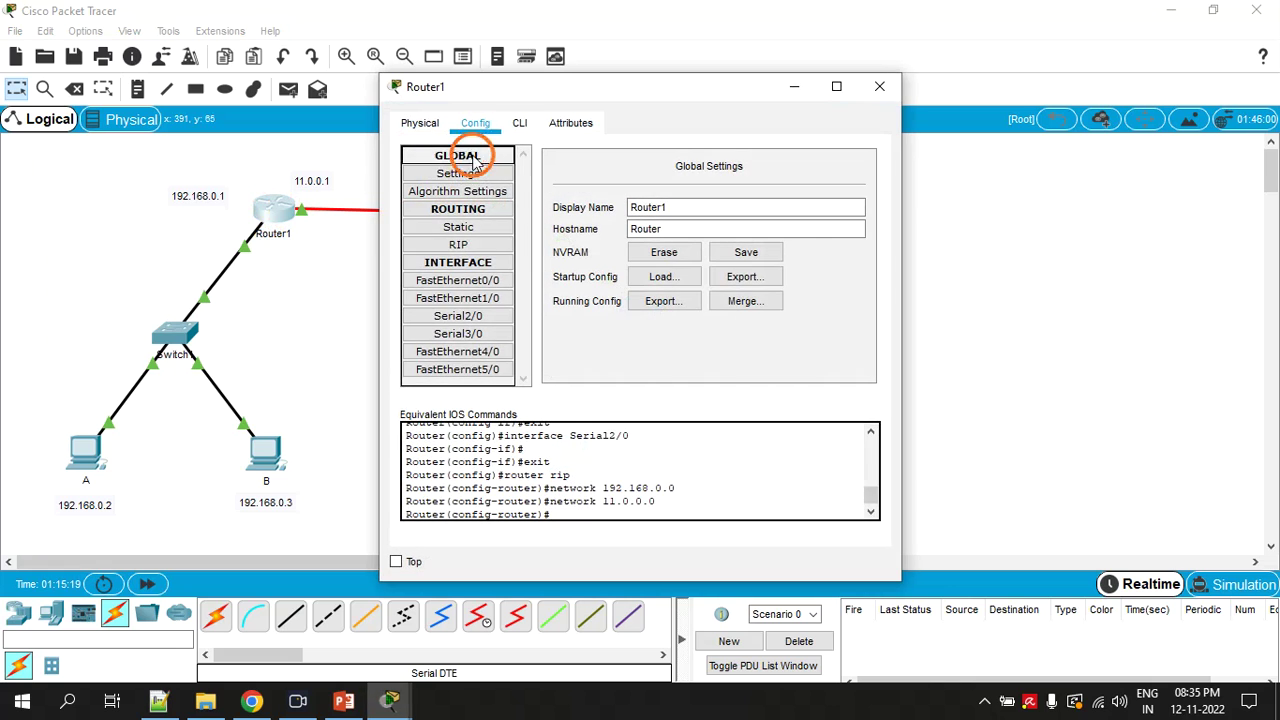
click(520, 128)
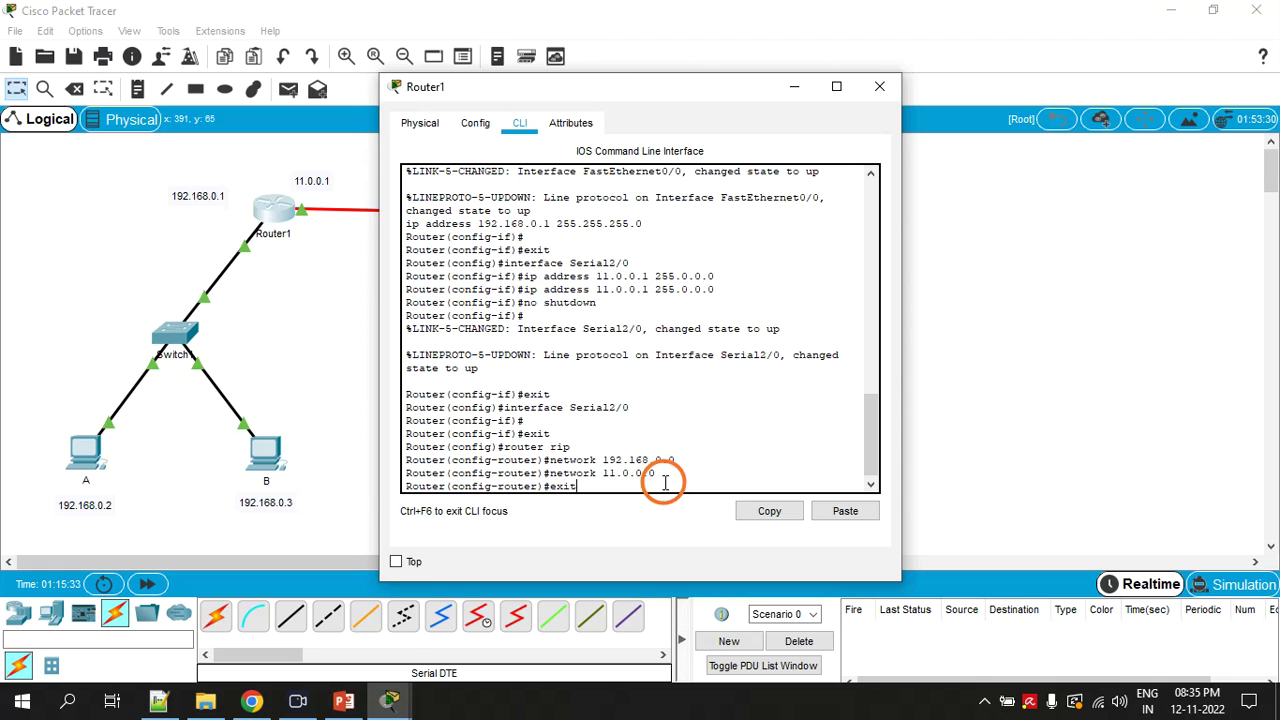
key(Return)
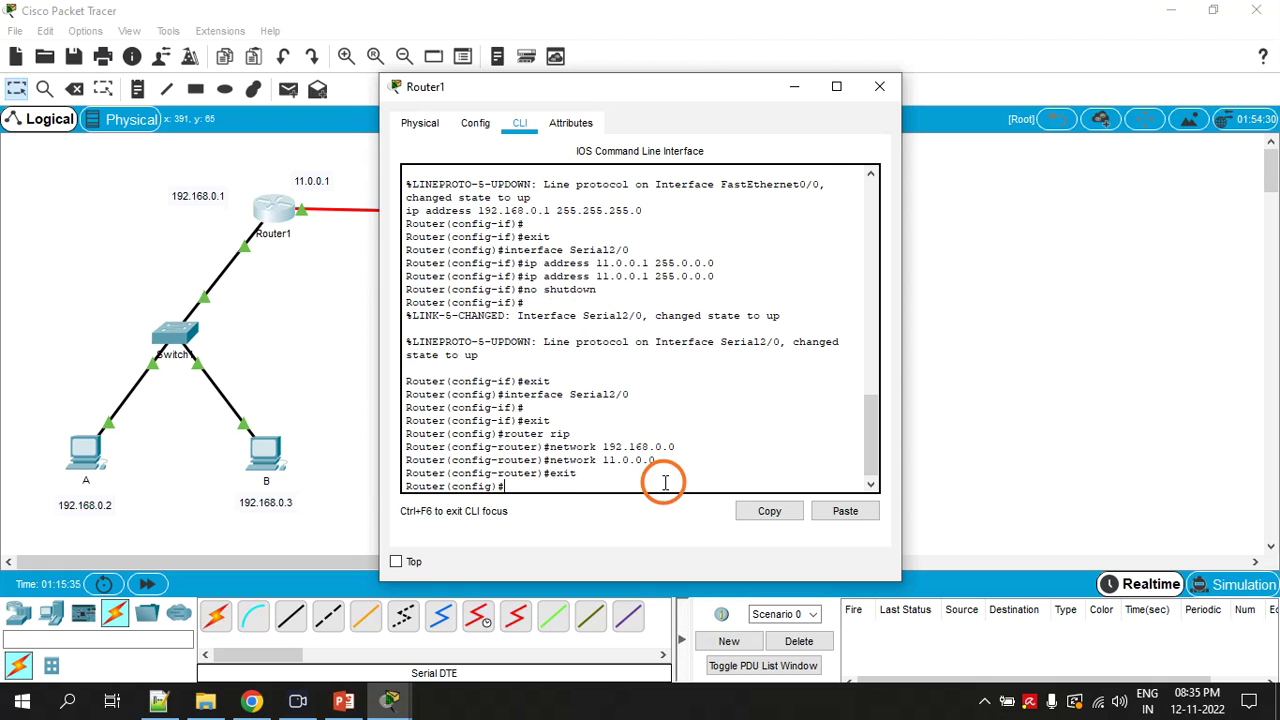
text(exit)
key(Return)
key(Return)
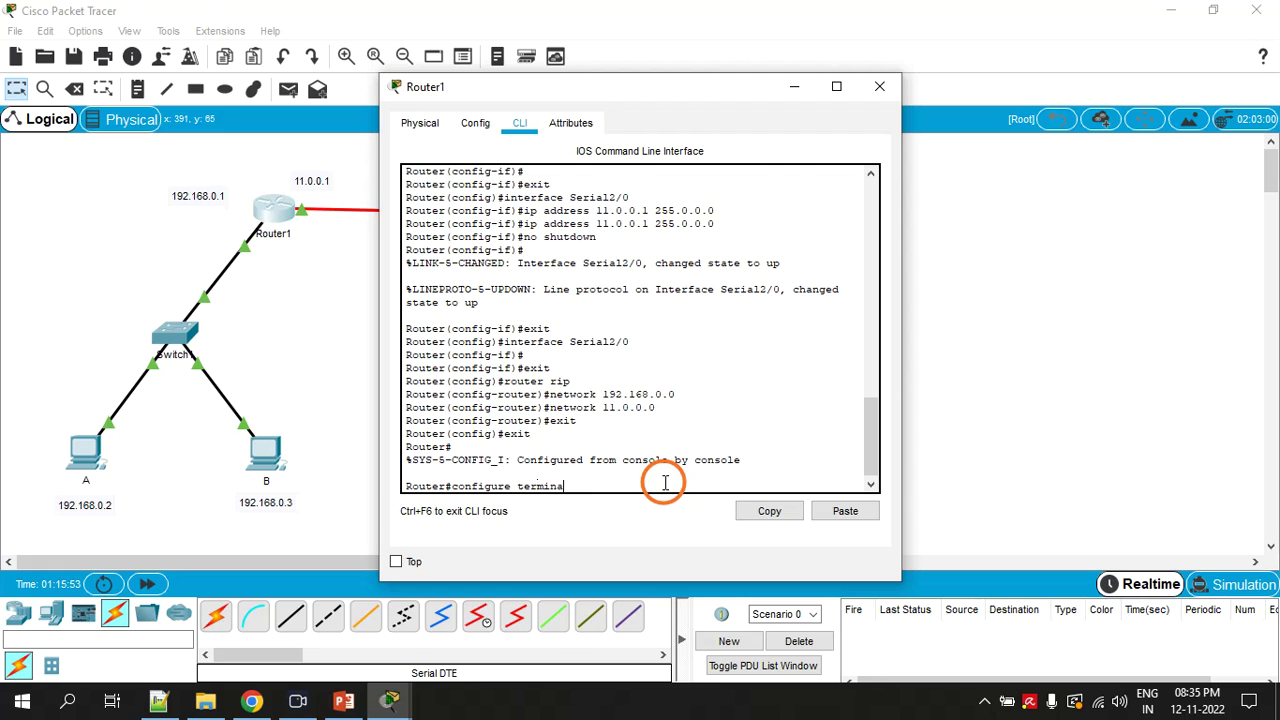
Step: Enter global configuration with configure terminal and try the command "show interface serial2/0" there
key(Return)
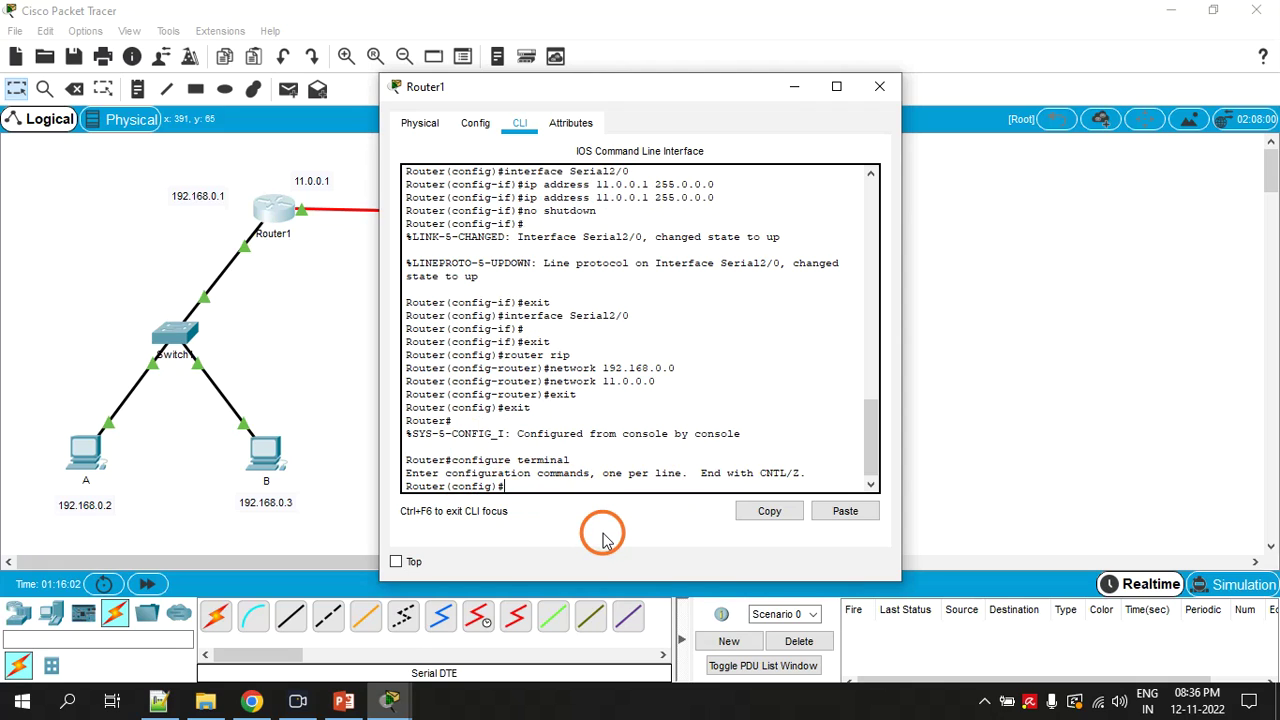
text(show interface serial2/0)
key(Return)
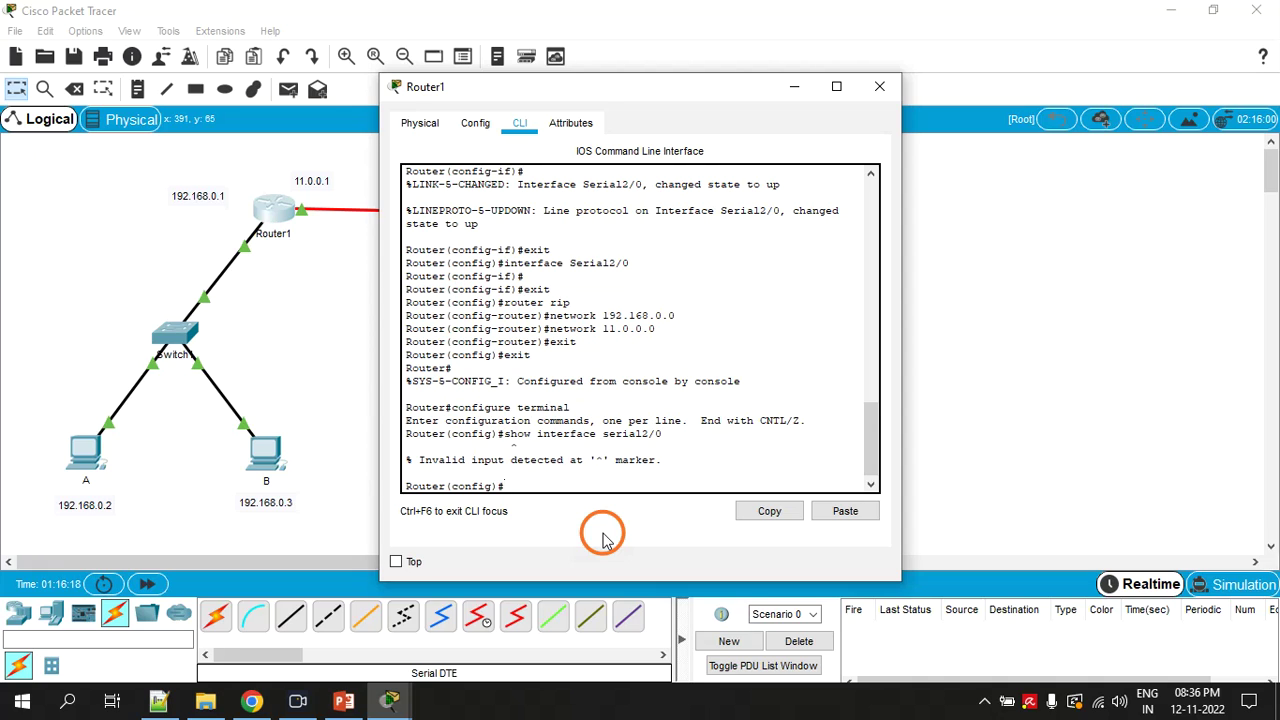
Step: Enter configuration of interface serial2/0 and try "show interface serial2/0" from the interface prompt
key(Up)
key(Down)
text(interface serial2/0)
key(Return)
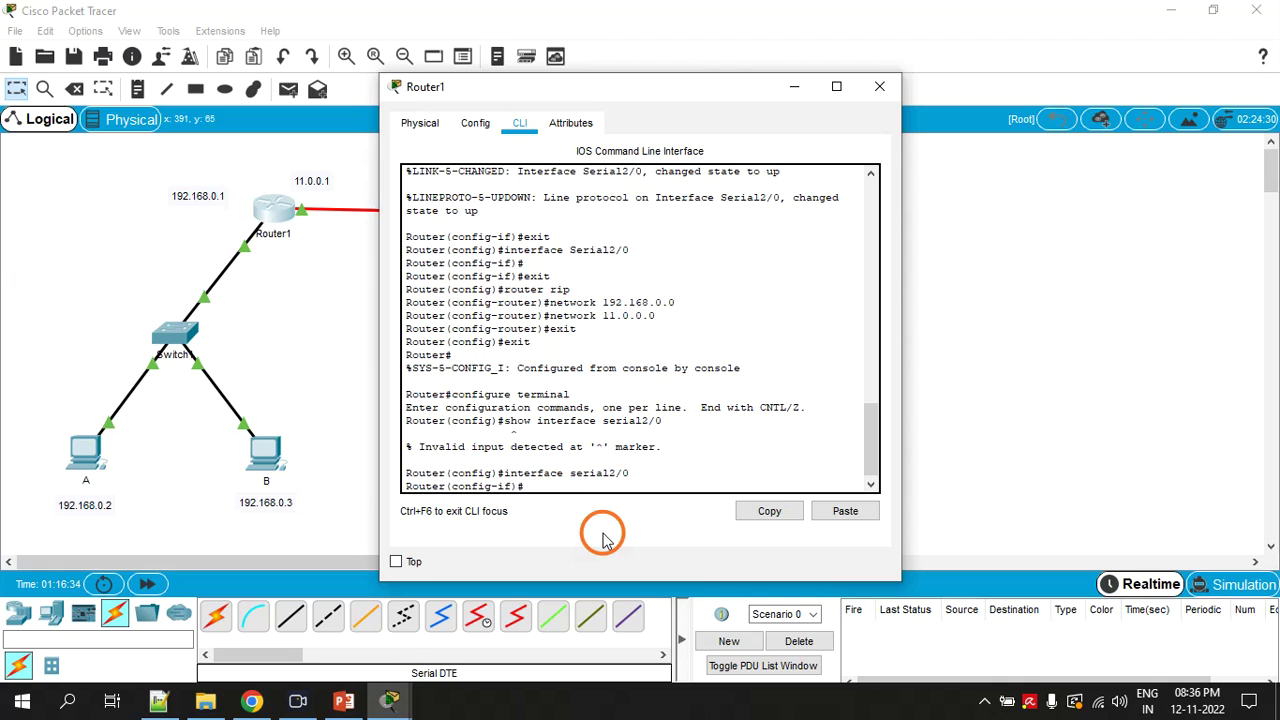
text(show interface serial2/0)
key(Return)
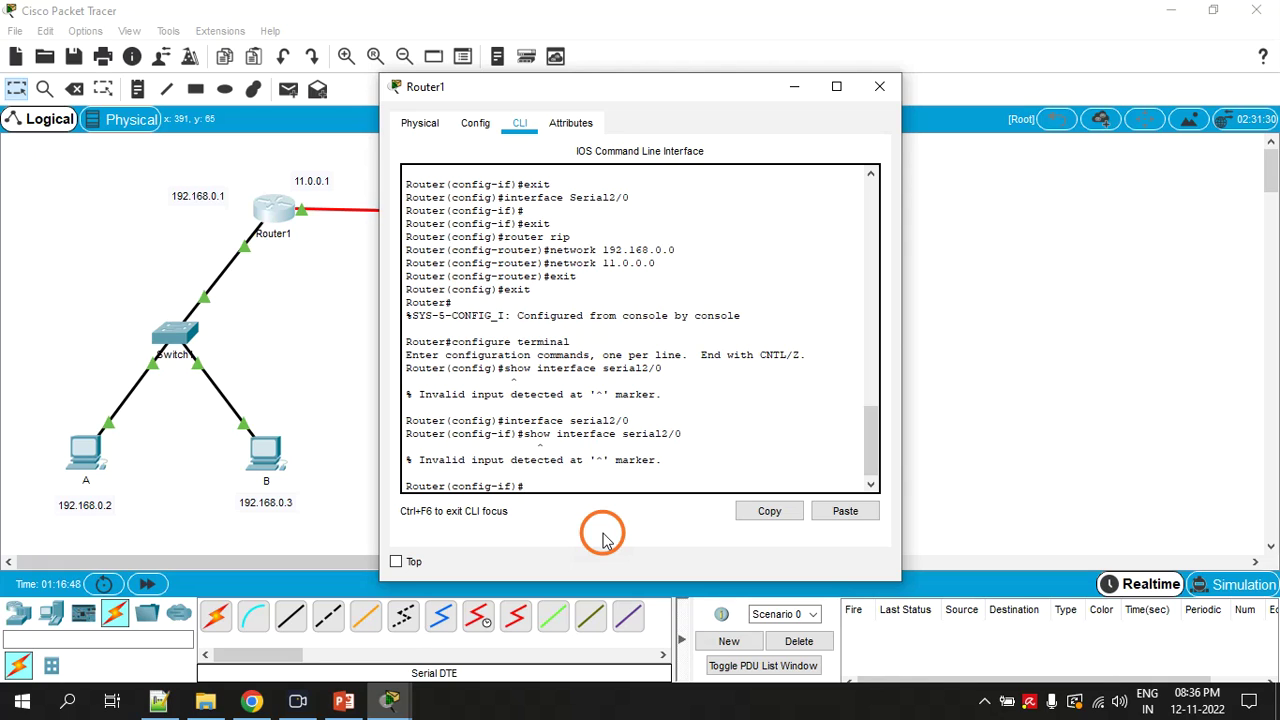
Step: Exit interface and global configuration on Router1 to return to the privileged EXEC prompt
text(exit)
key(Return)
text(exit)
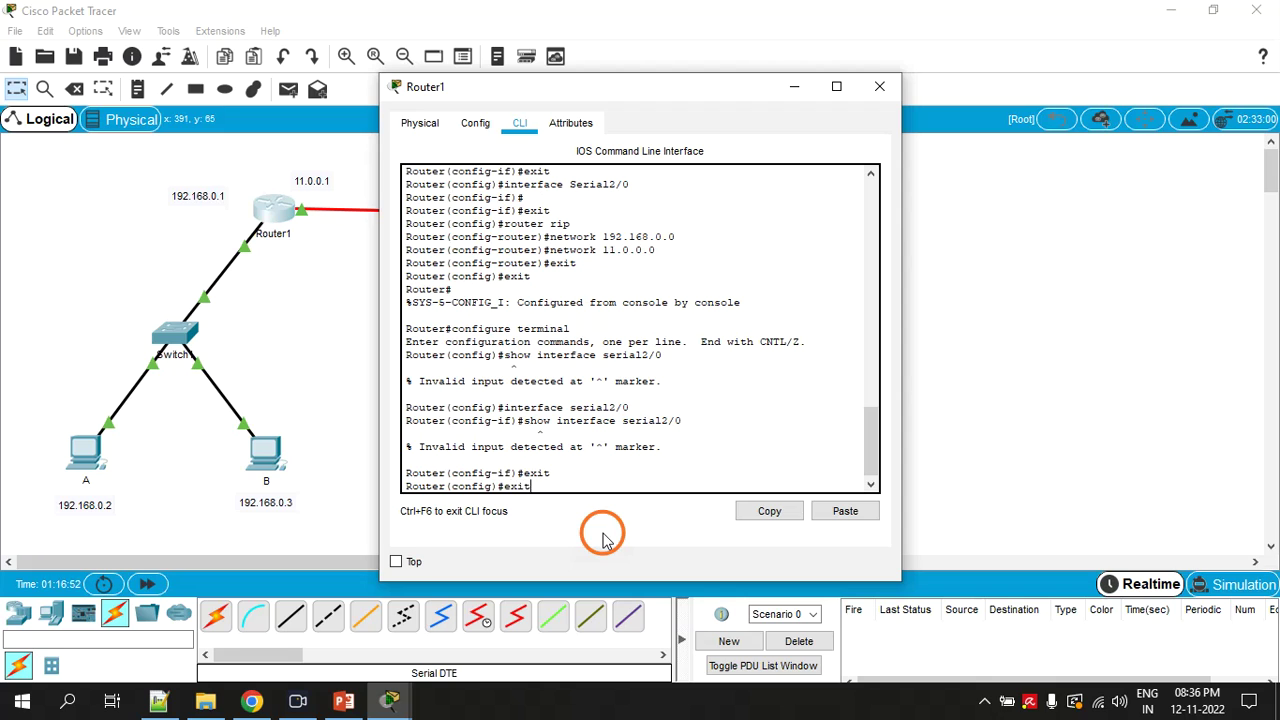
key(Return)
key(Return)
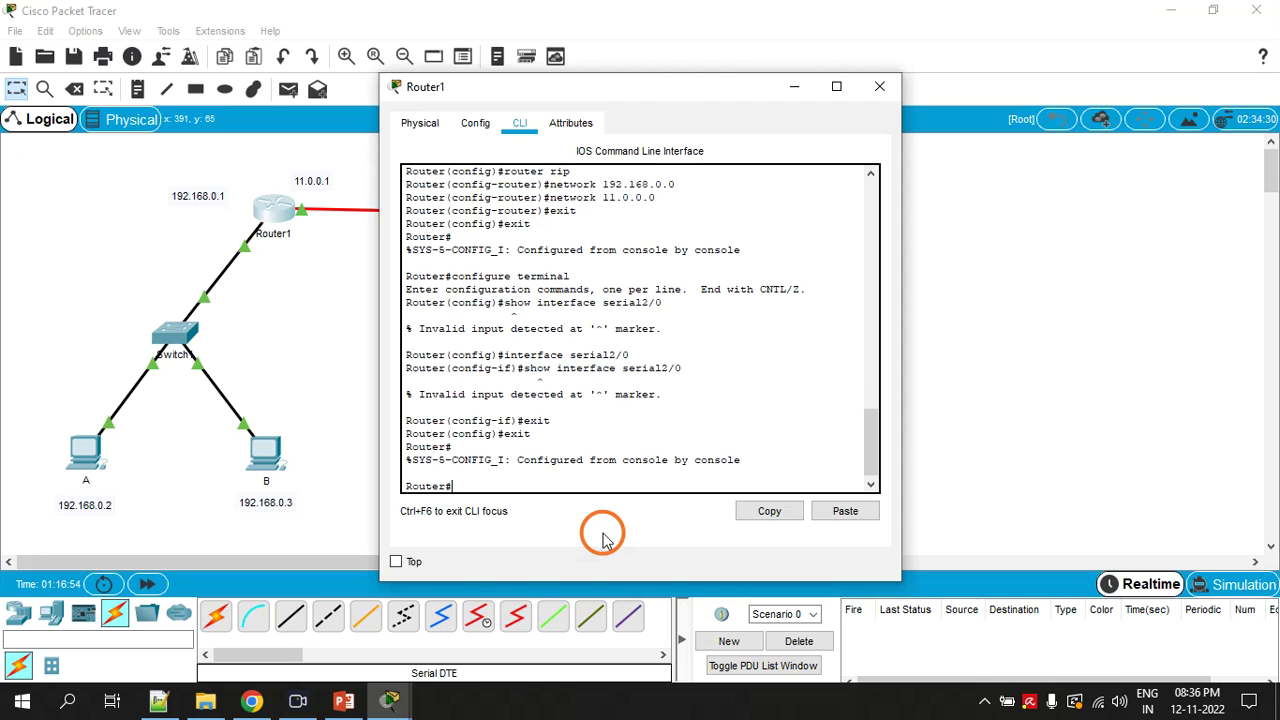
Step: Run "show interface serial2/0" in Router1's privileged EXEC mode and examine the encapsulation line in the output
text(show interface serial2/0)
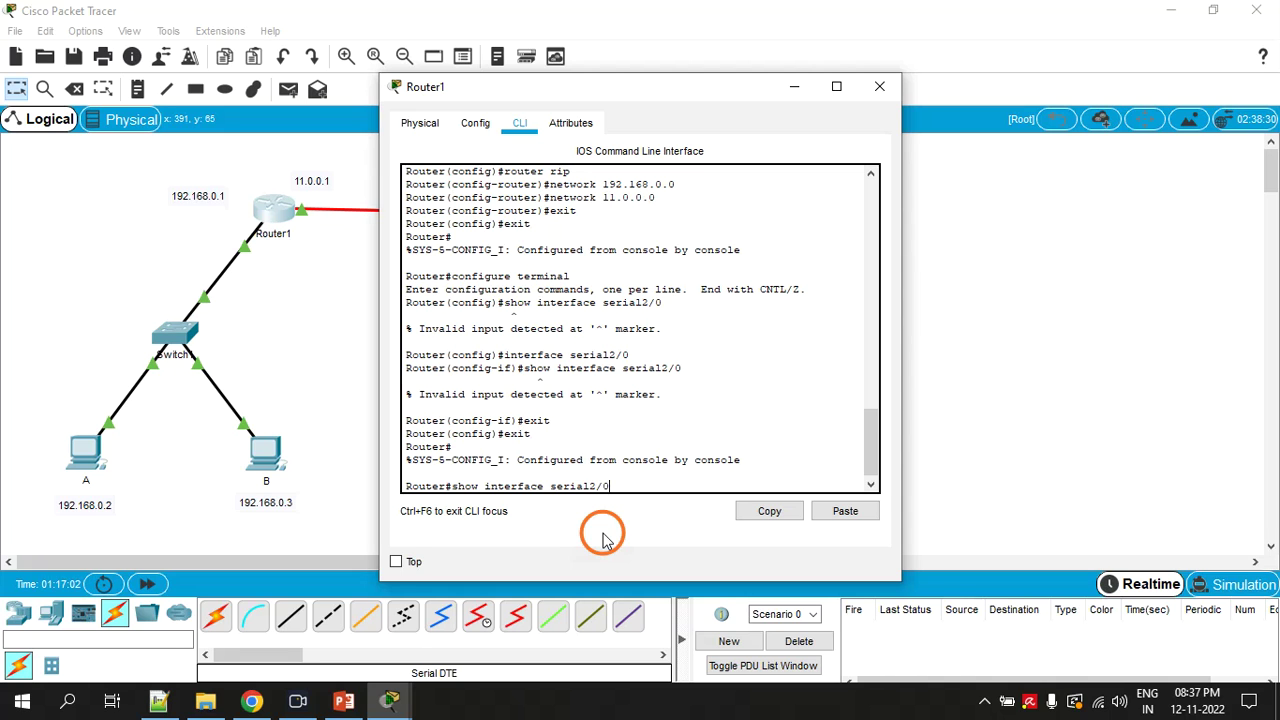
key(Return)
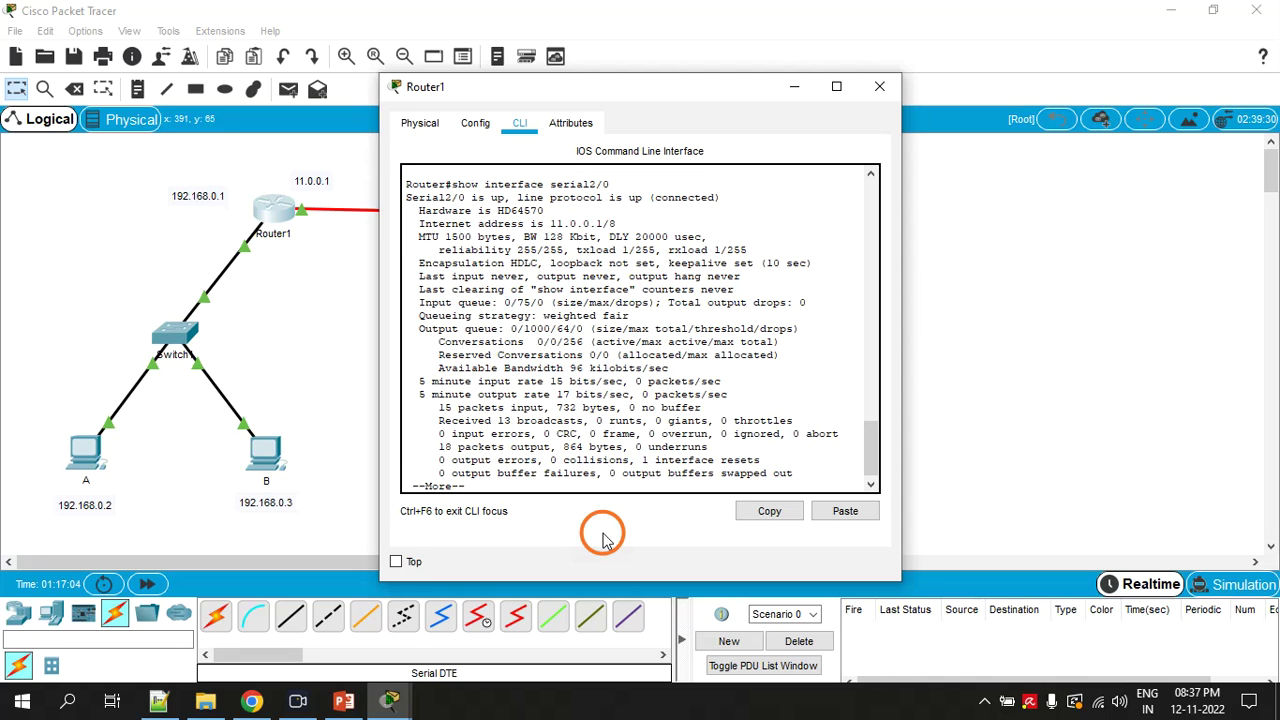
scroll(558, 366, up, 2)
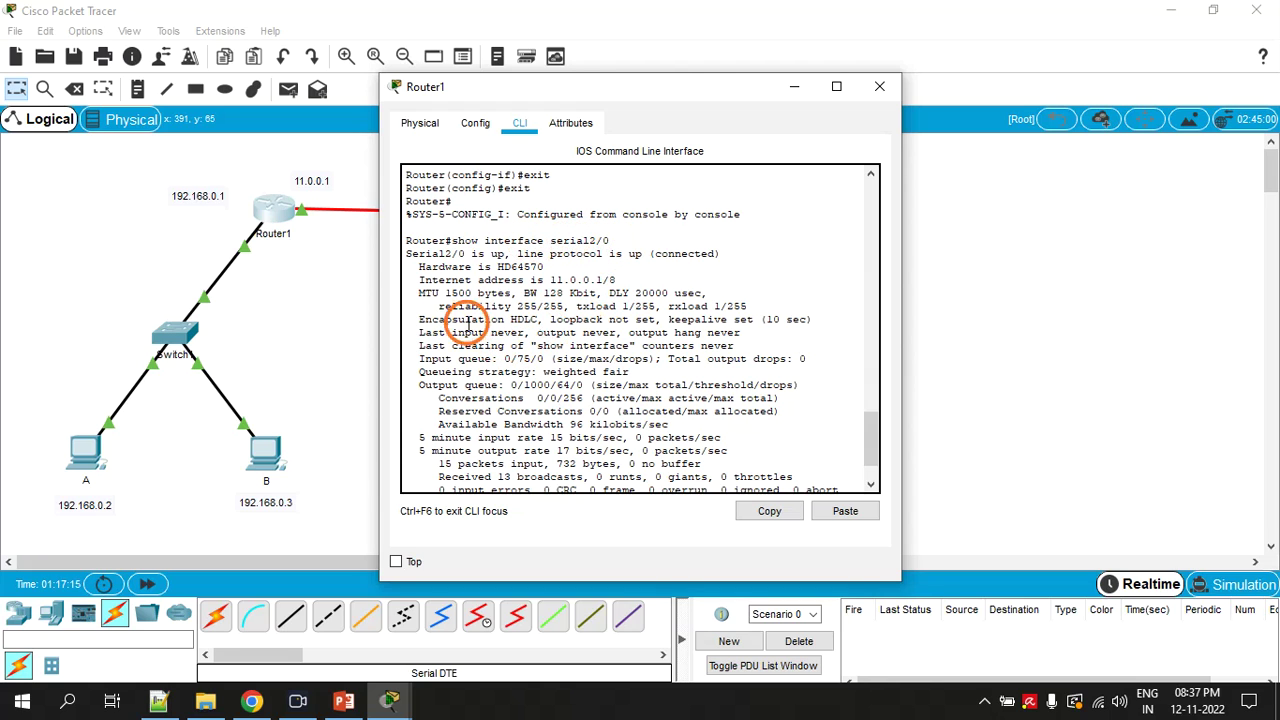
Step: Highlight the encapsulation entry in the serial2/0 output and page through the remaining lines to the privileged EXEC prompt
scroll(450, 302, down, 2)
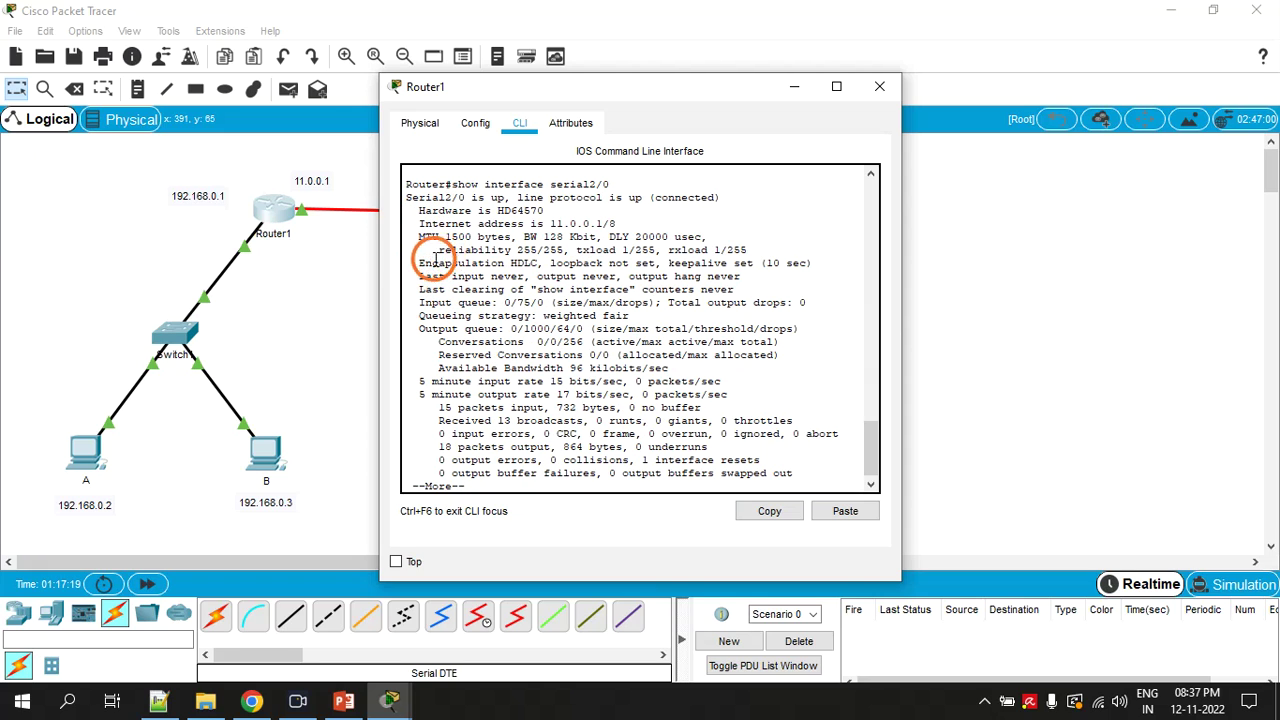
drag(417, 263, 541, 265)
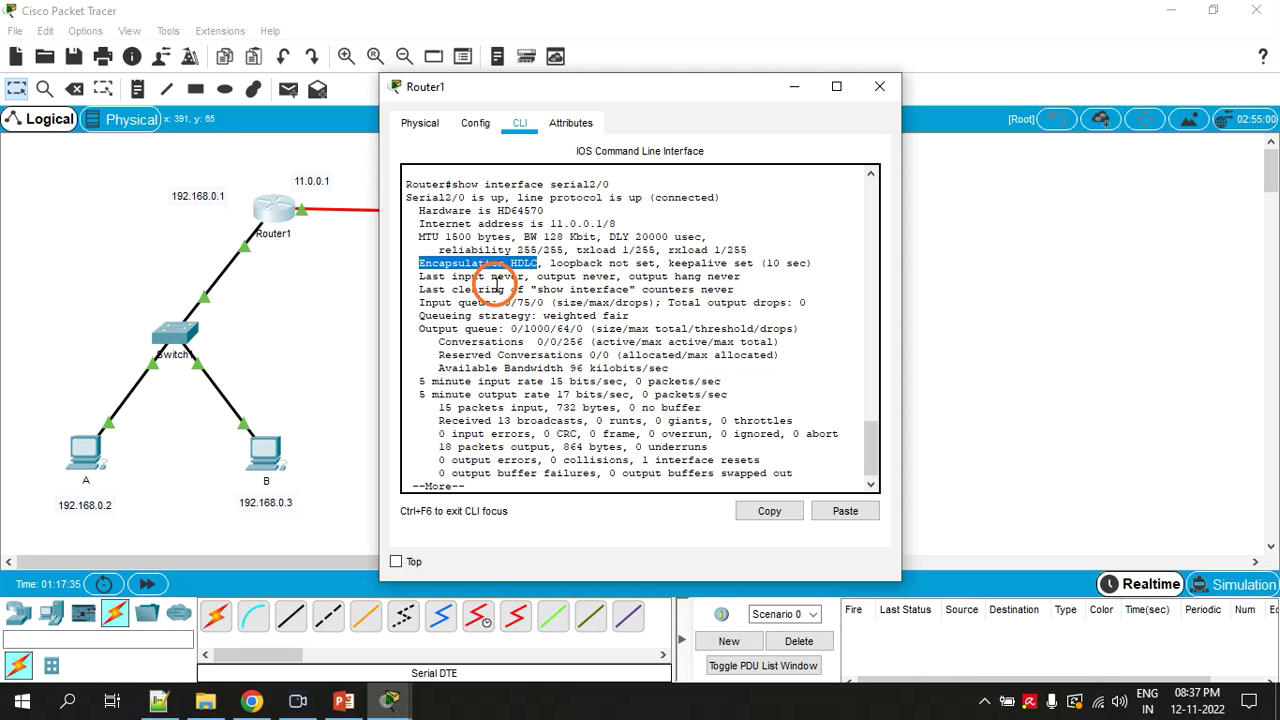
scroll(495, 312, down, 1)
key(Return)
key(Return)
key(Return)
key(Return)
key(Return)
key(Return)
key(Return)
key(Return)
key(Return)
key(Return)
key(Return)
key(Return)
key(Return)
key(Return)
key(Return)
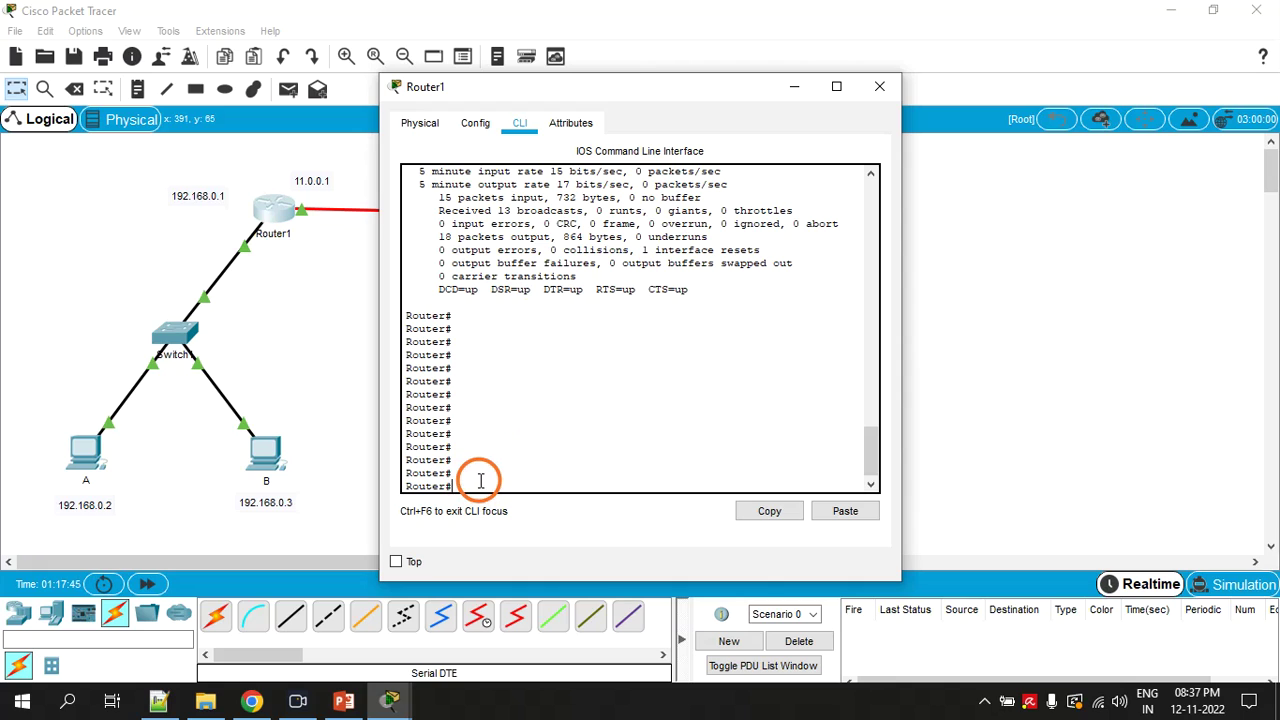
Step: Enter configuration of interface serial2/0 from global configuration with "config t" and set its encapsulation with "encapsulation hdlc"
text(config t)
key(Return)
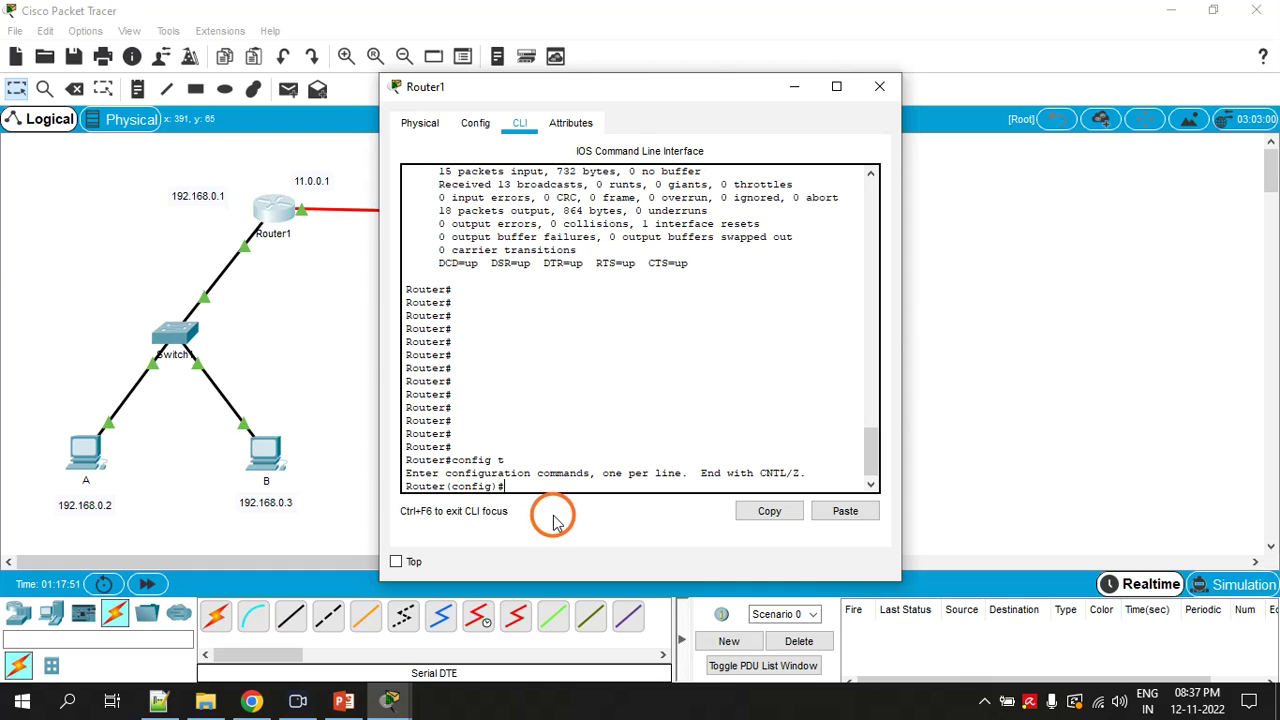
text(interface serial2/0)
key(Return)
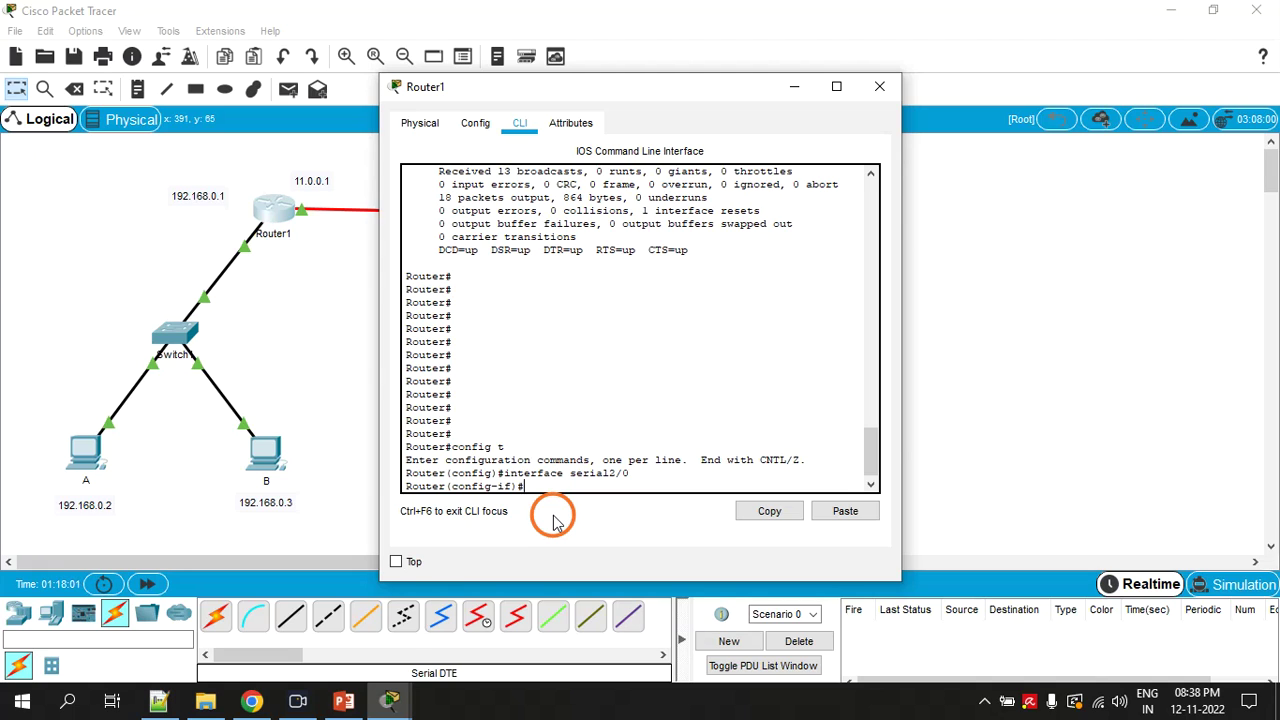
text(encapsulation hdlc)
key(Return)
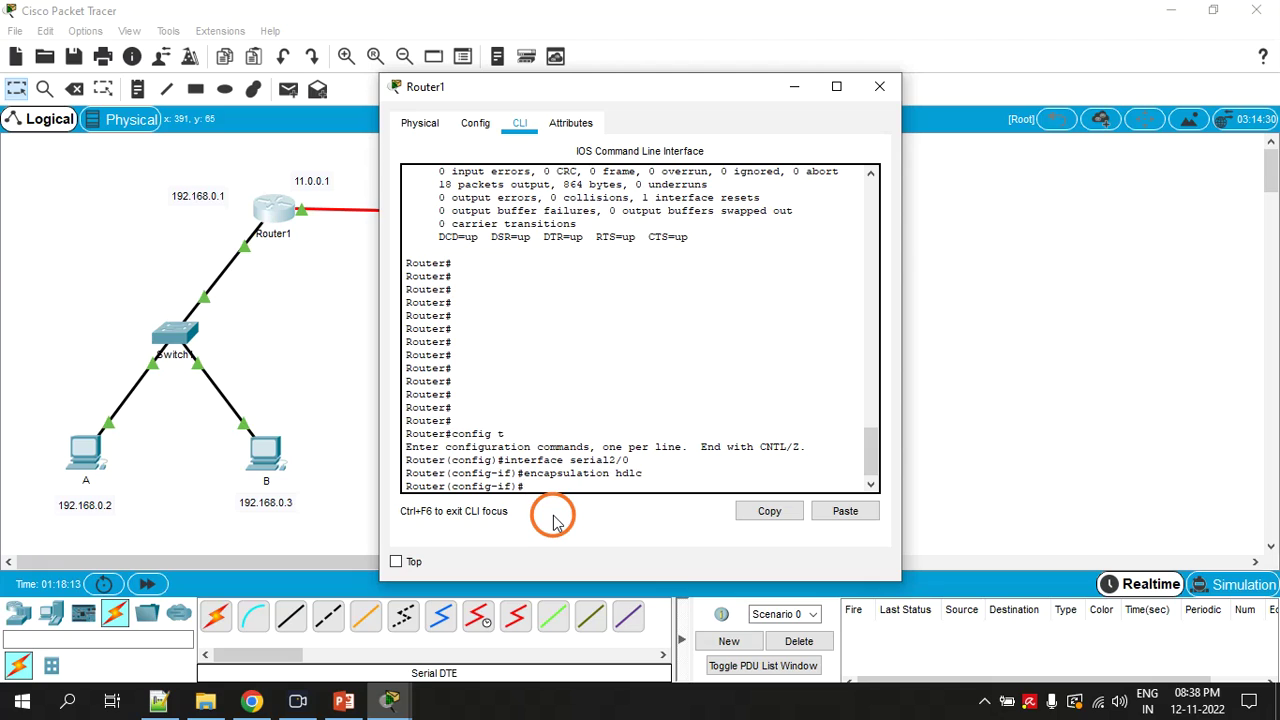
Step: Switch Router1's serial2/0 interface to PPP with the command "encapsulation ppp"
text(encapsulation ppp)
key(Return)
key(Return)
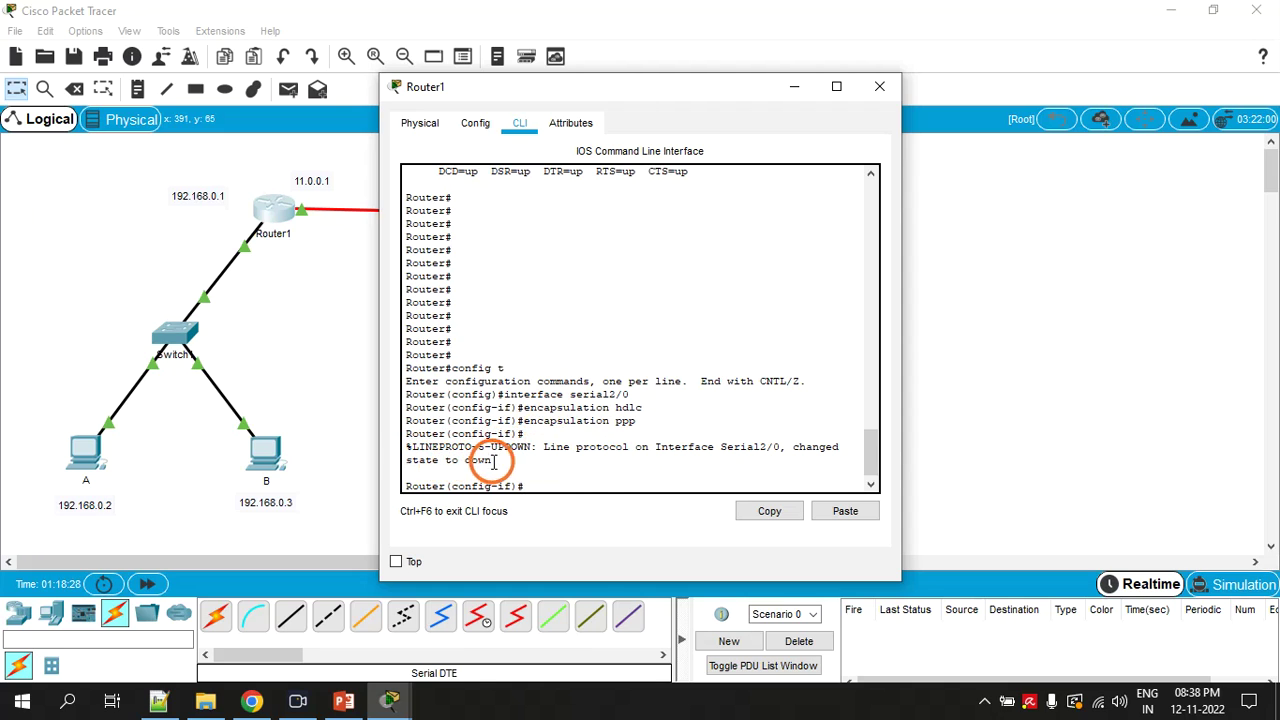
Step: Set Router1's serial2/0 interface back to HDLC with "encapsulation hdlc" and close the router's window
text(en)
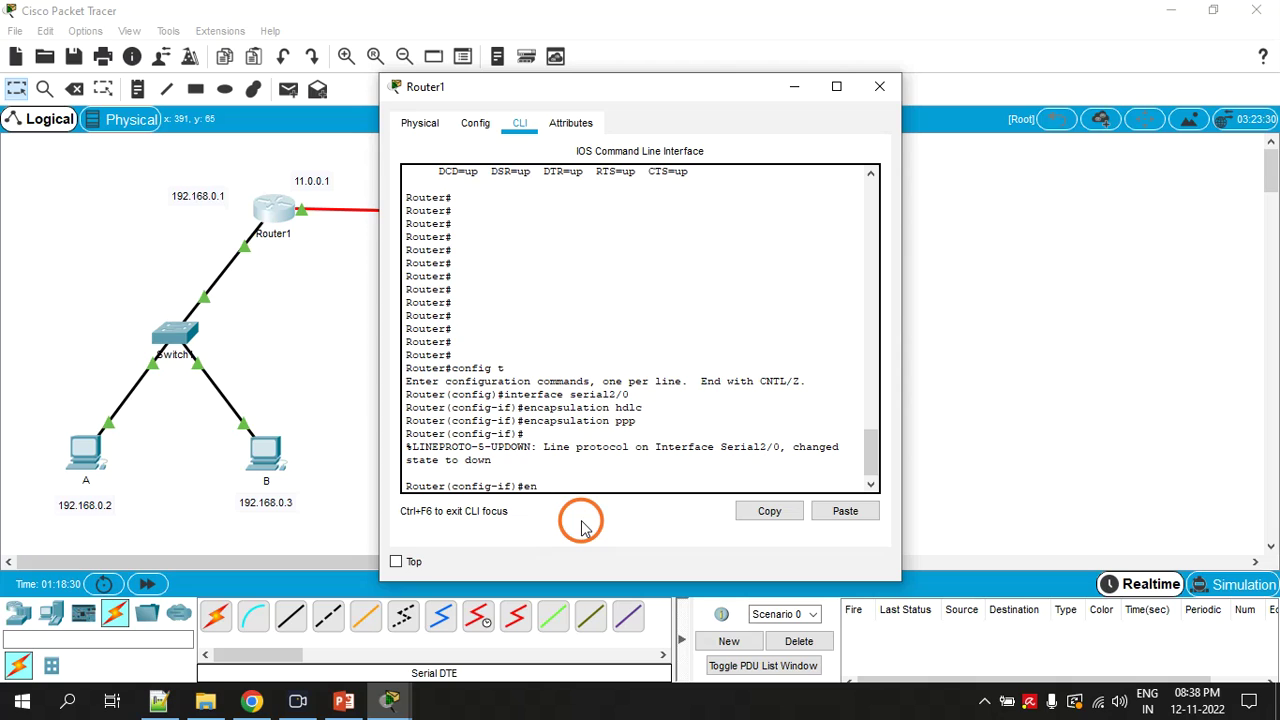
text(capsulation hdlc)
key(Return)
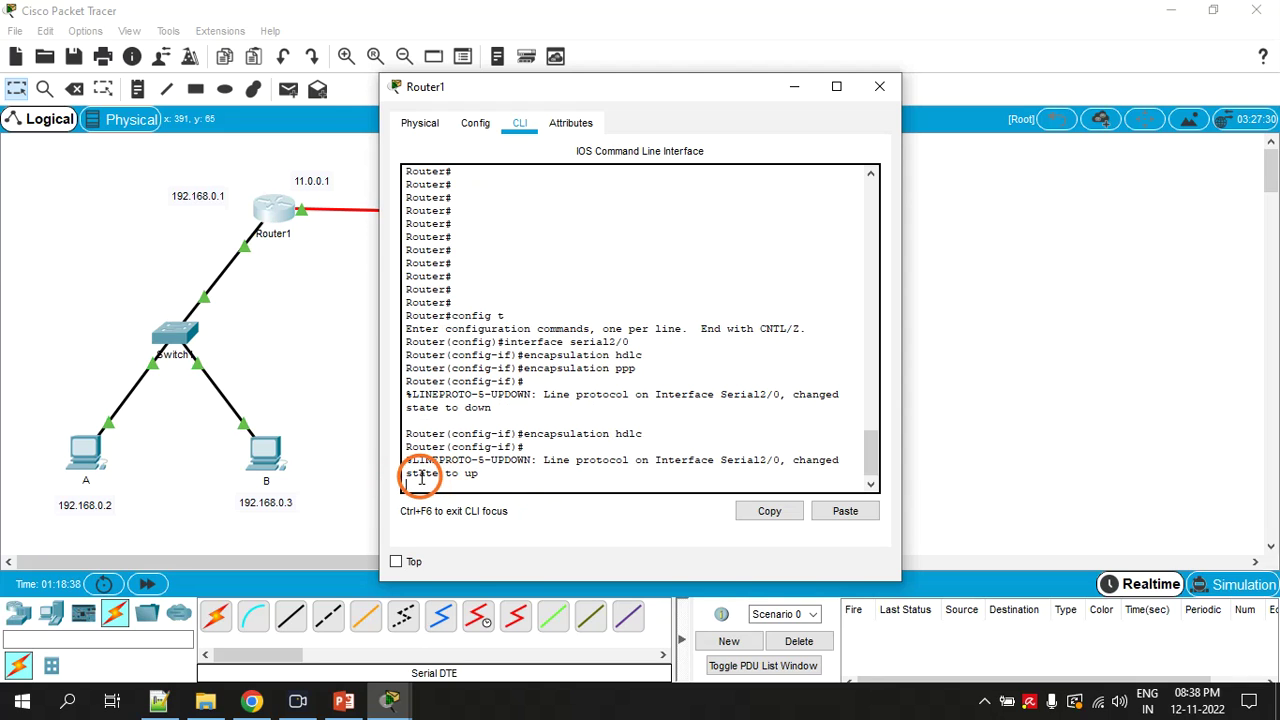
key(Return)
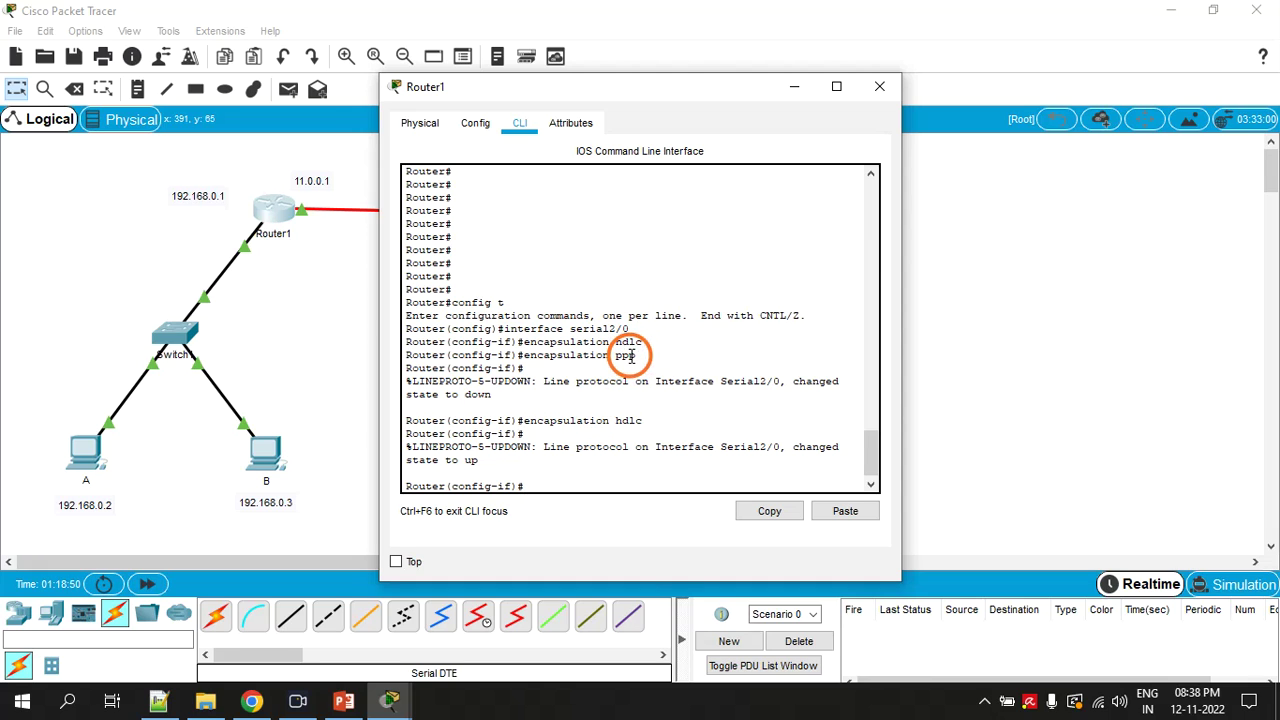
click(879, 86)
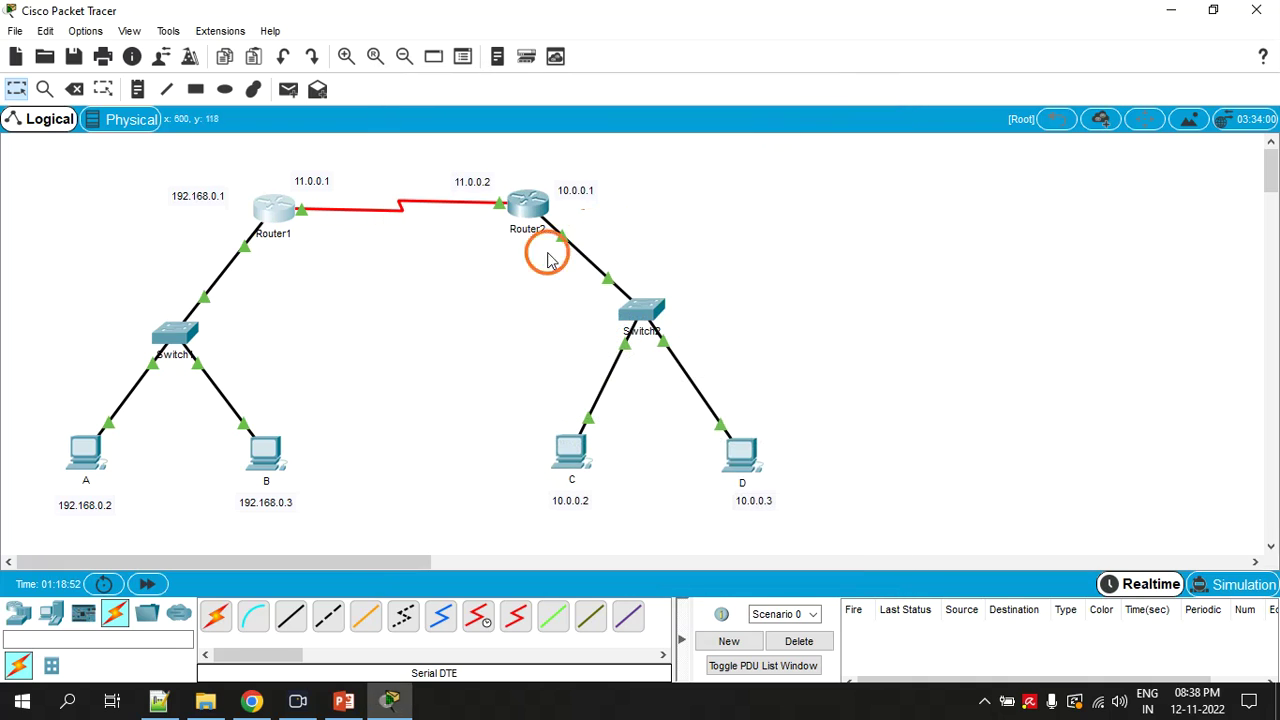